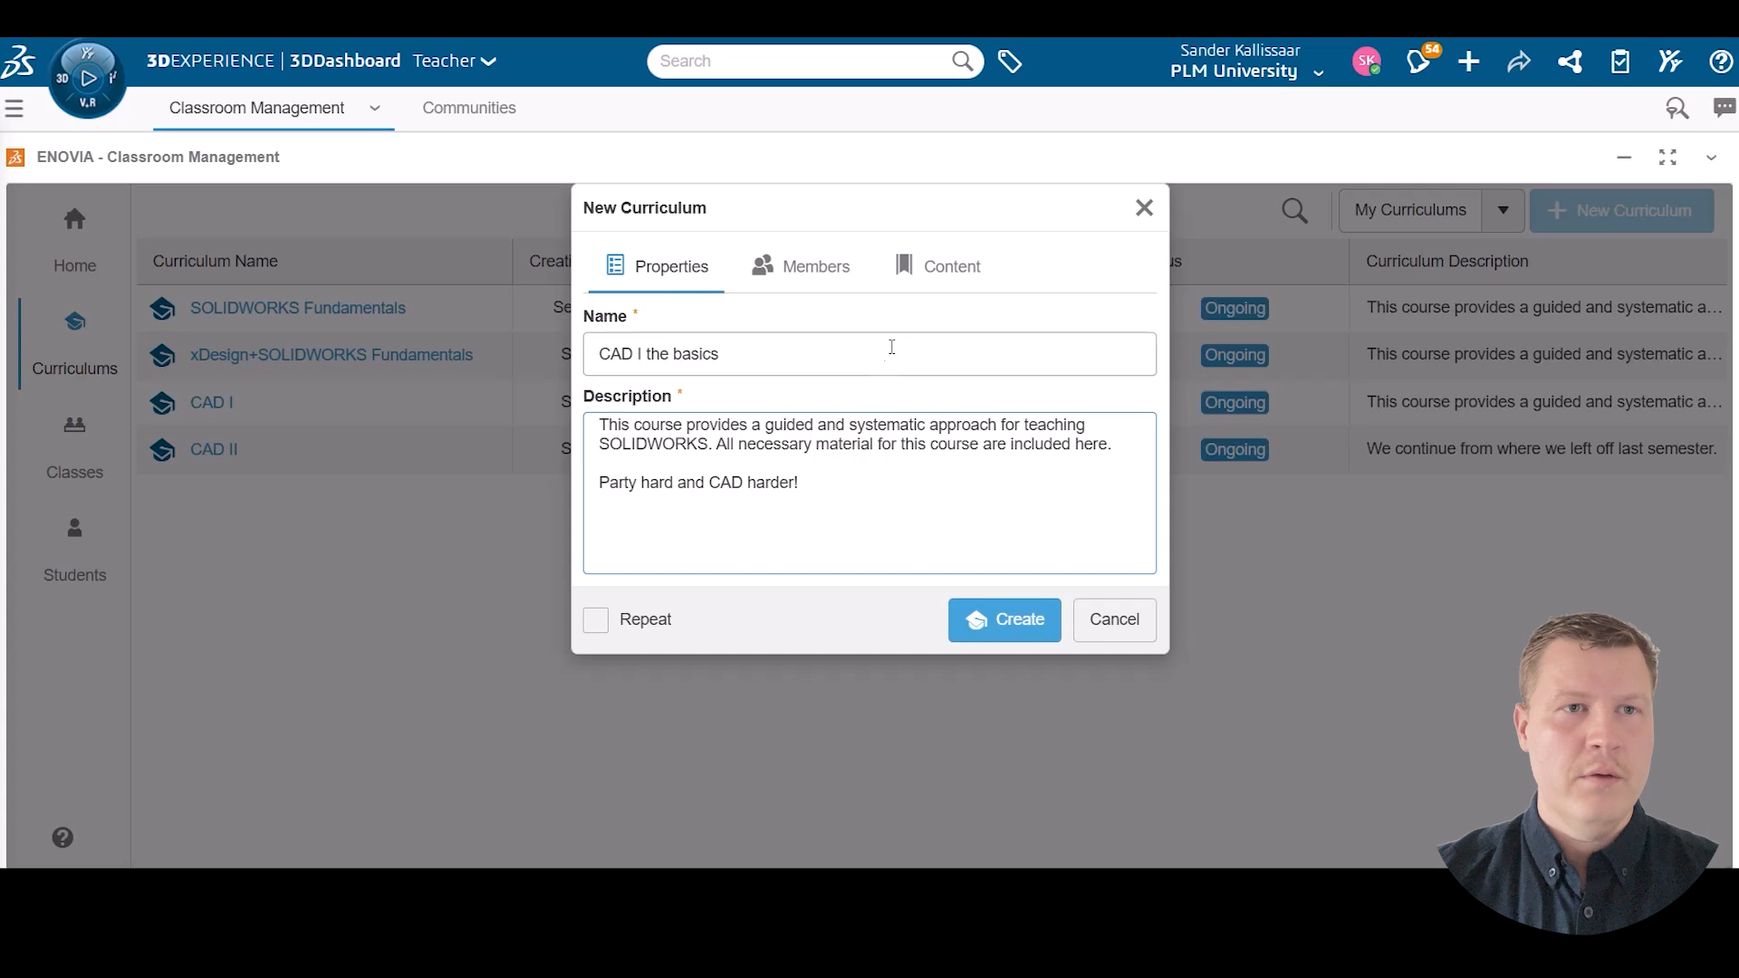
Add a colleague as a second author of the new curriculum CAD I the basics.
left_click(817, 266)
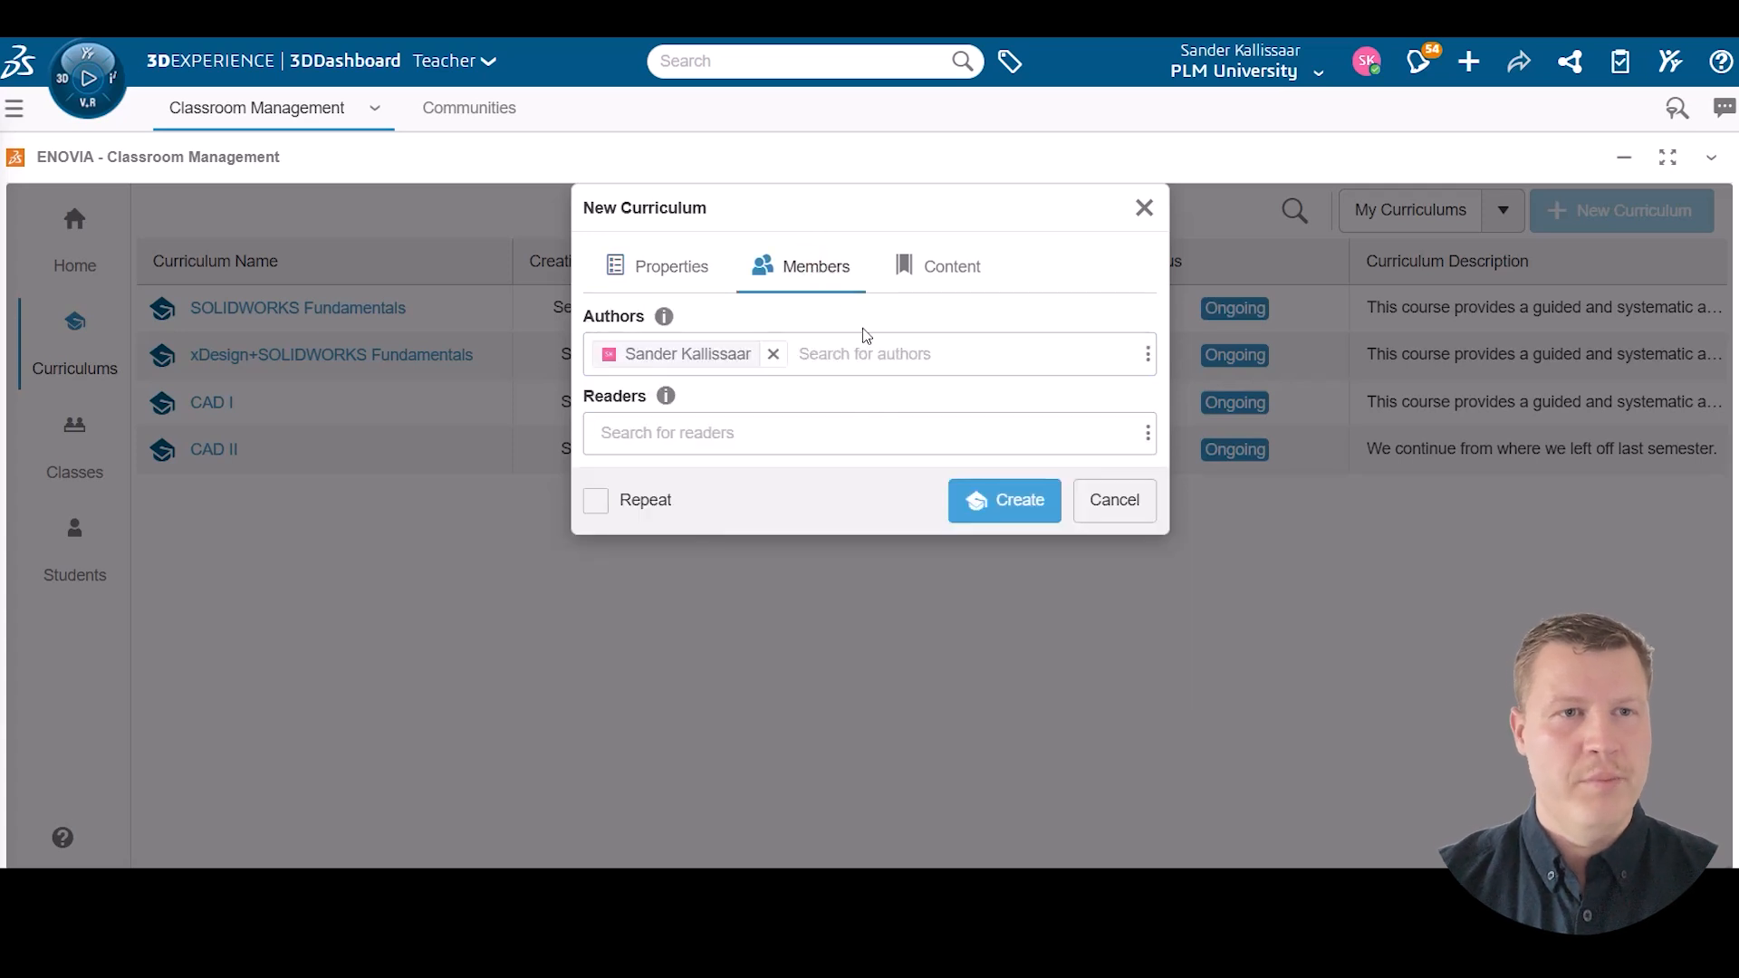
type("jo")
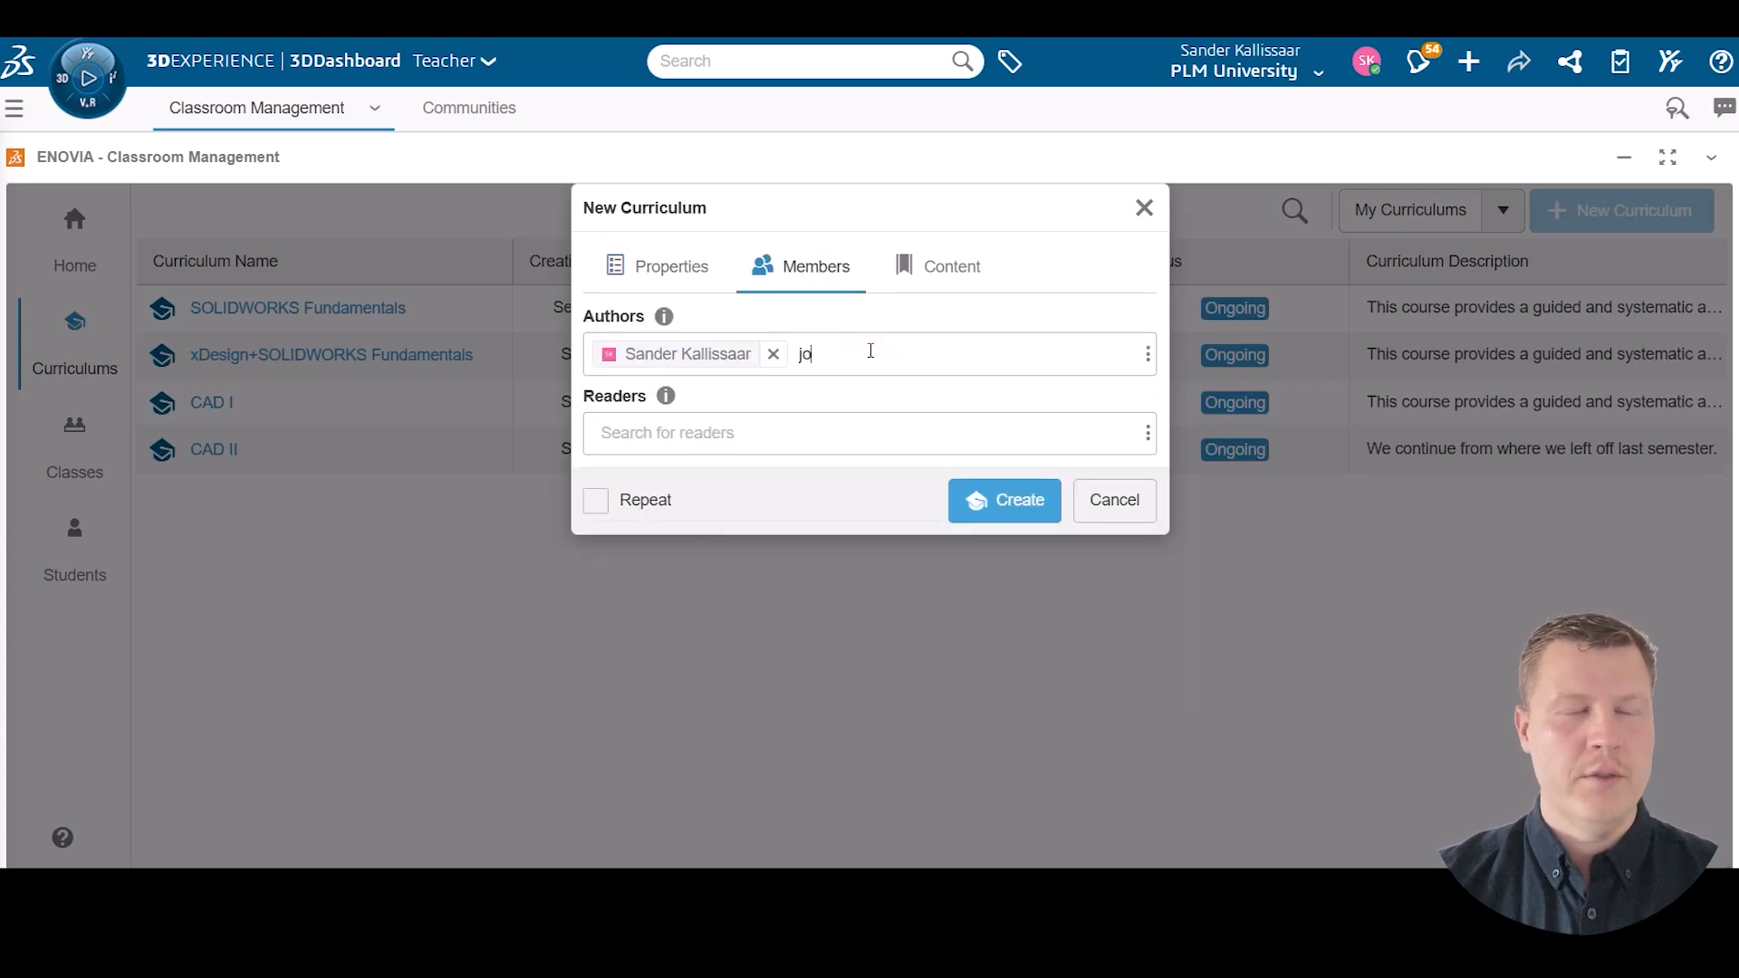
type("ak")
left_click(825, 398)
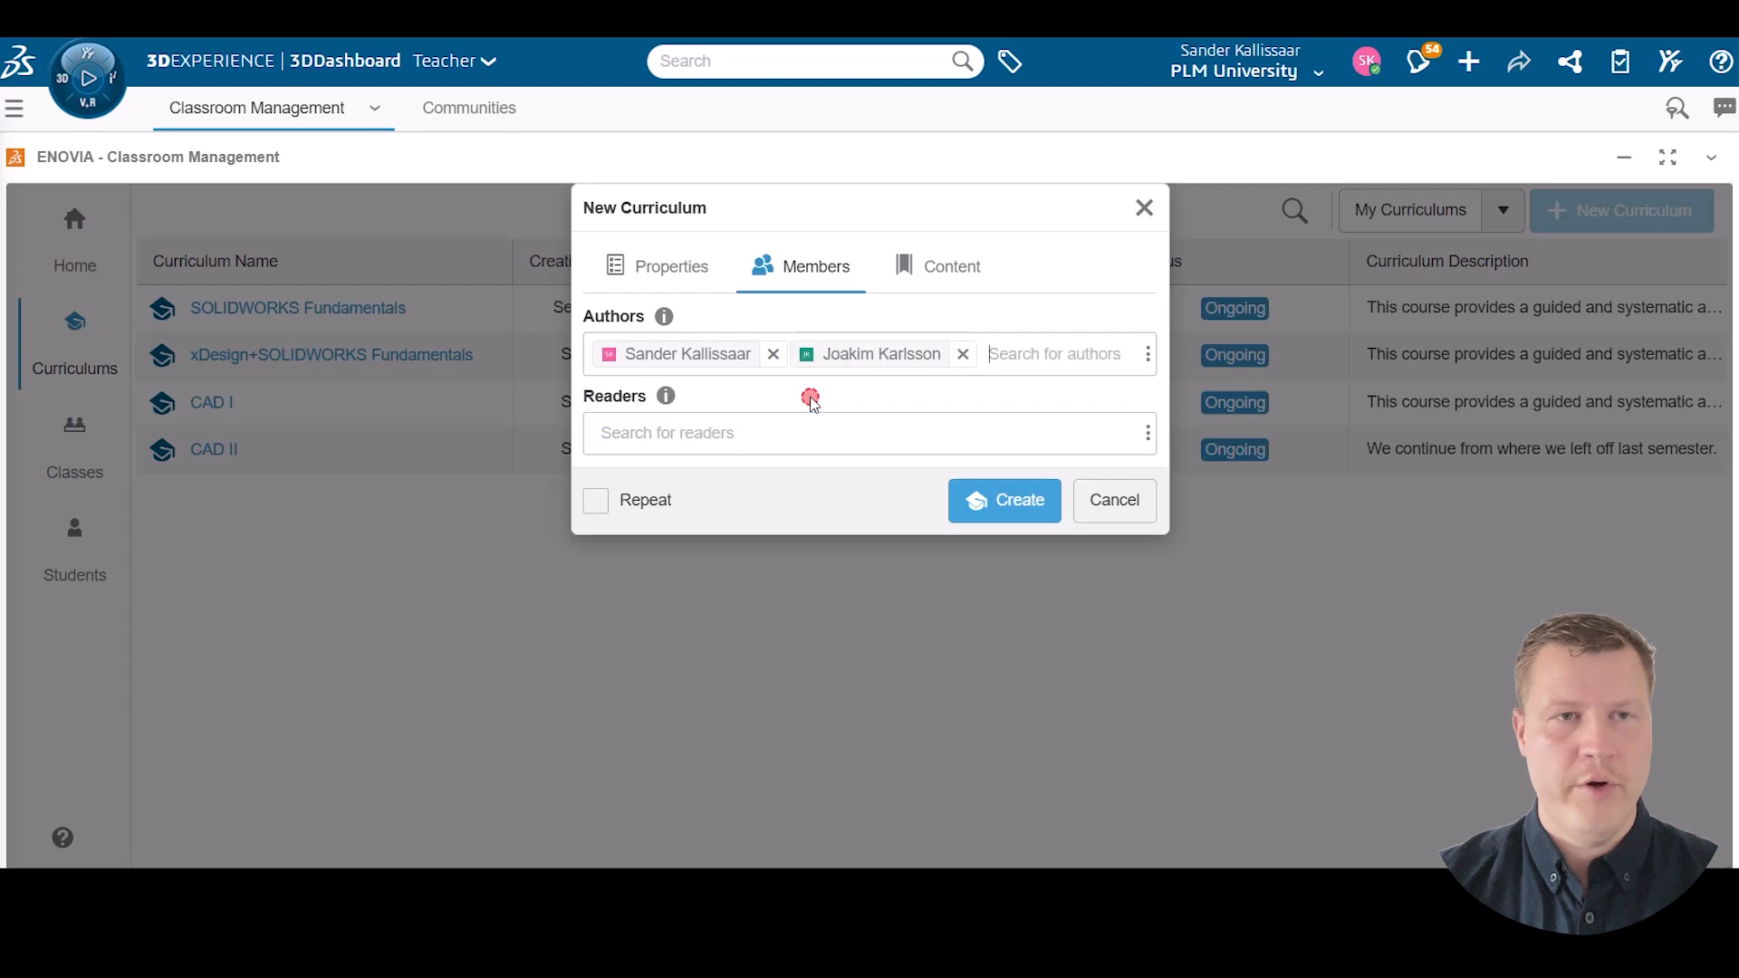
Set the first bookmark level to 9 modules with the prefix Module, then create and open the curriculum.
left_click(968, 269)
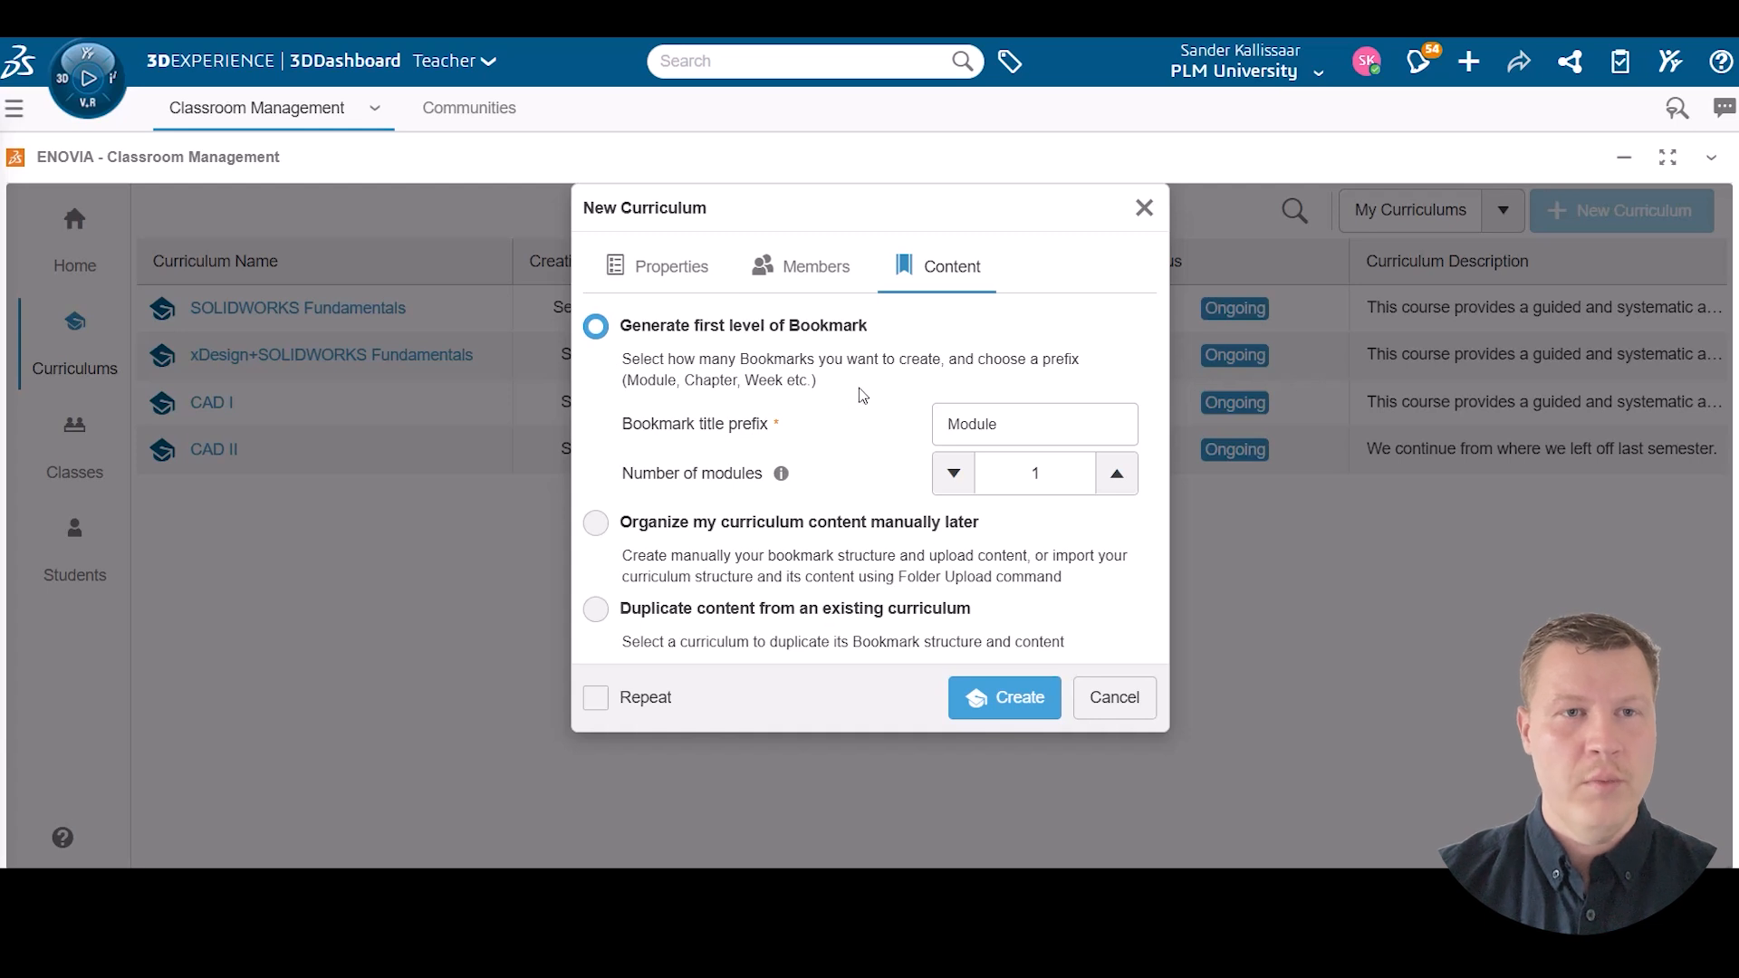
left_click(1113, 474)
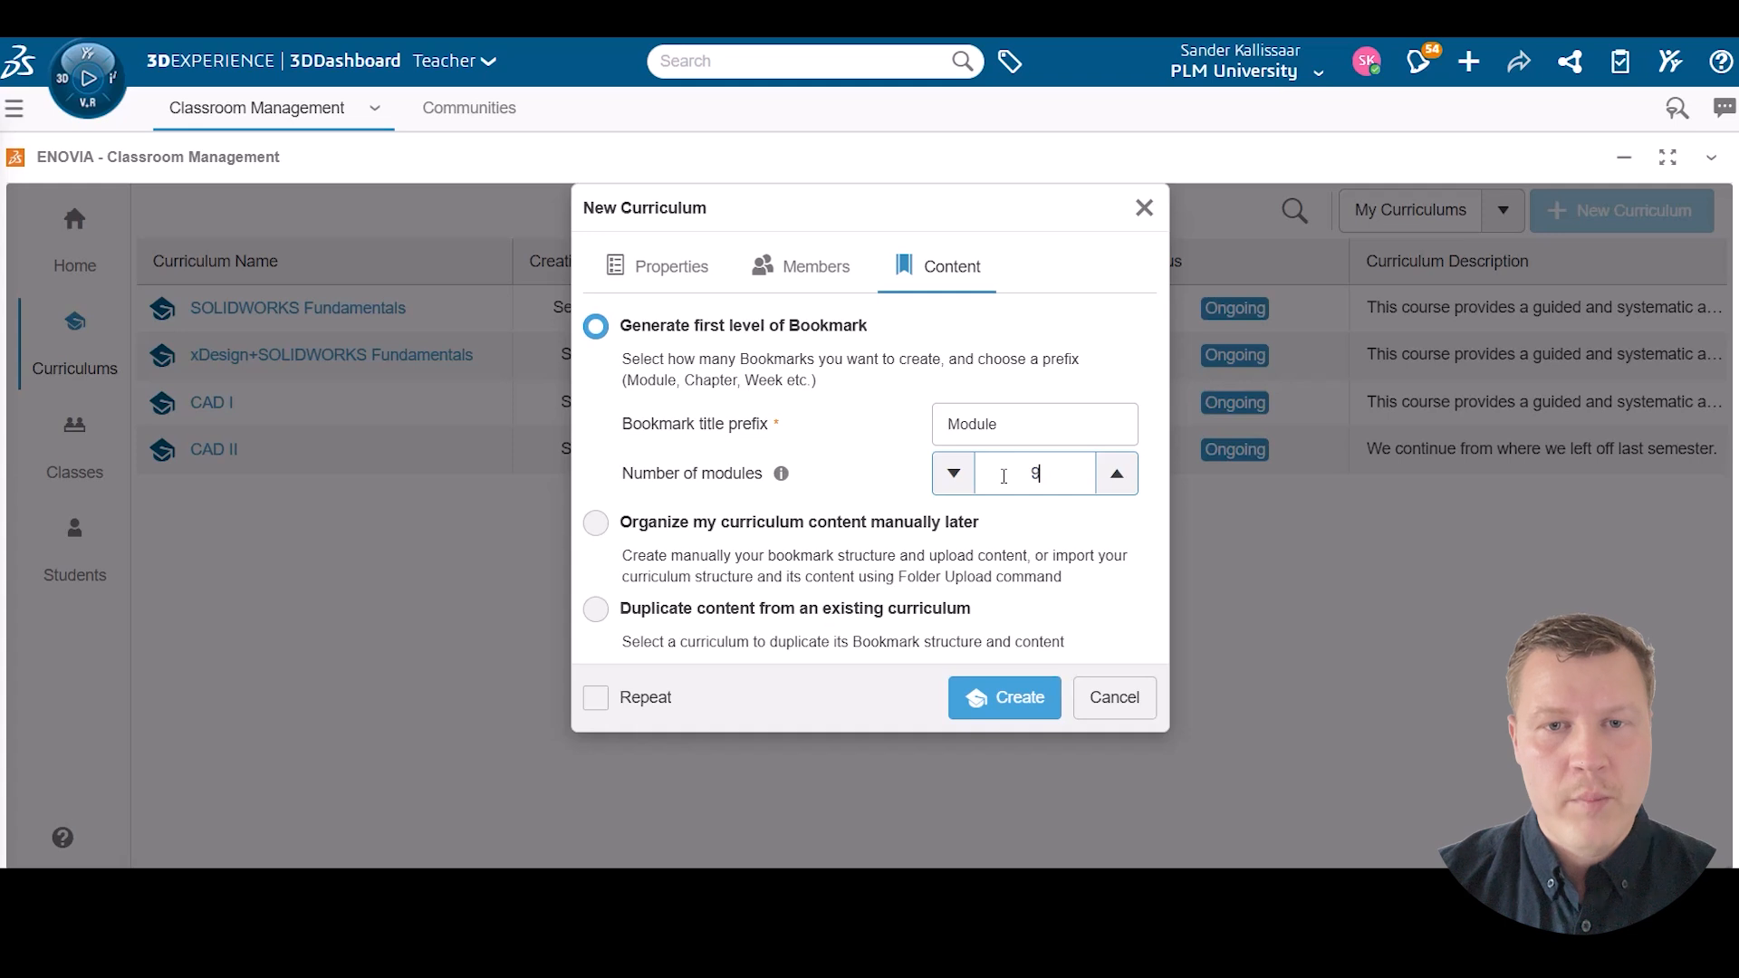
left_click(1033, 703)
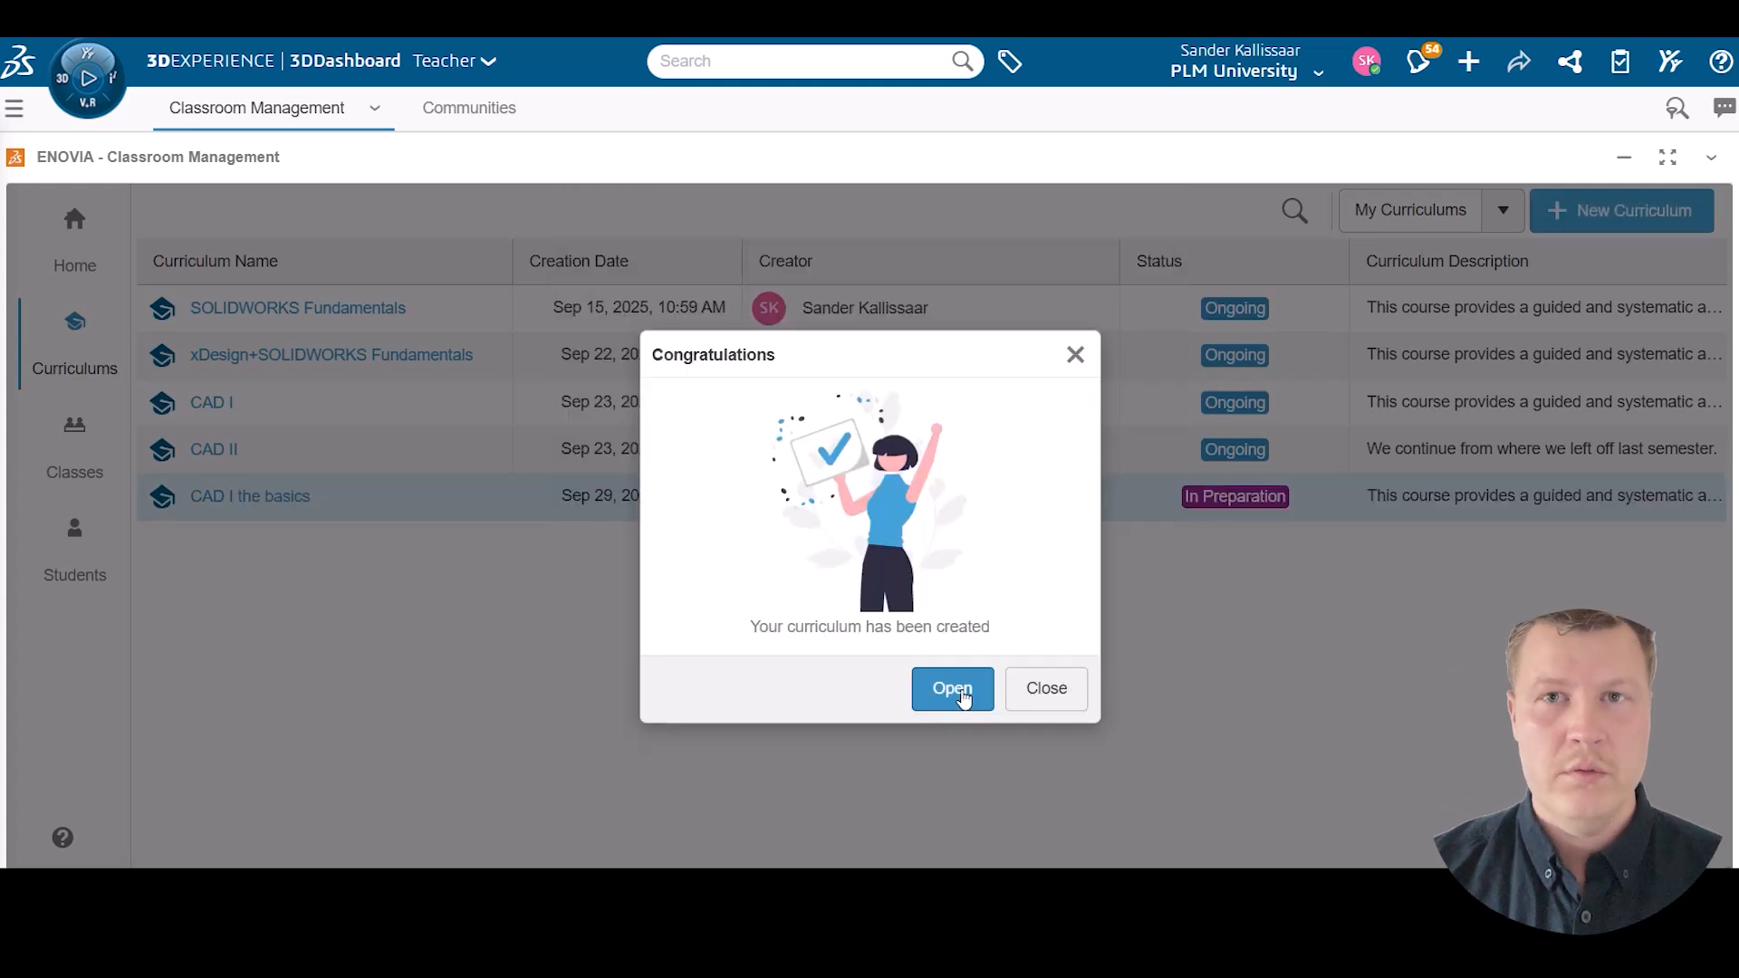
left_click(962, 695)
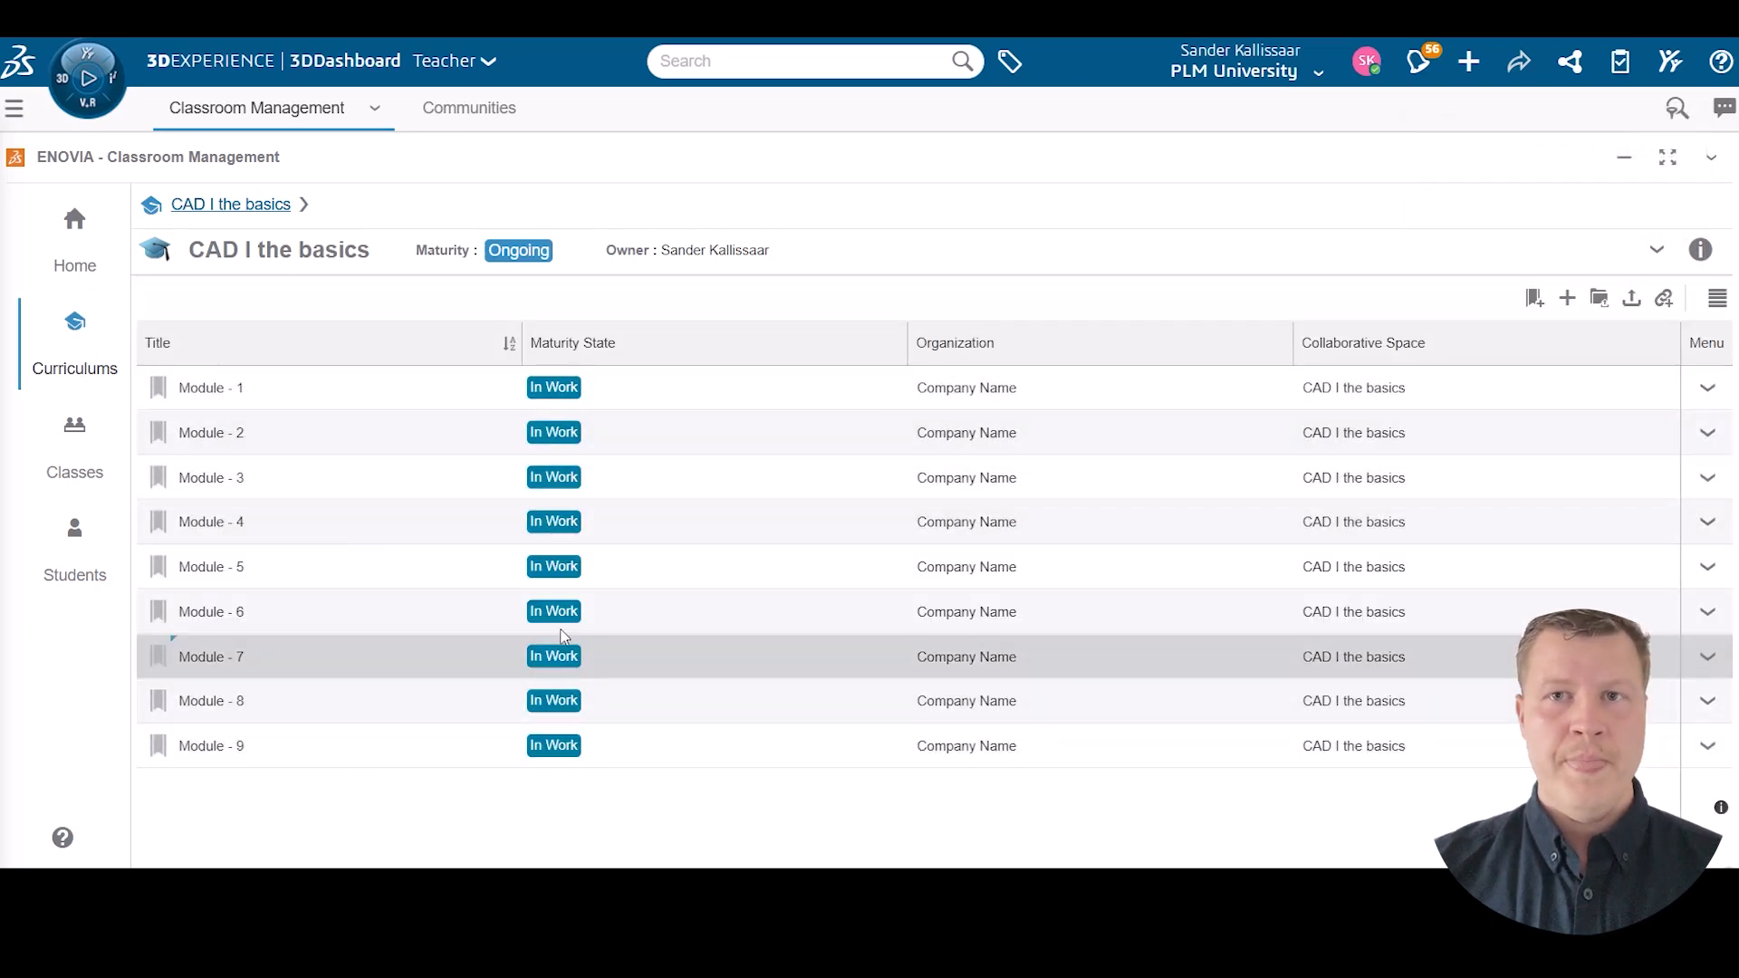
Rename the first module bookmark as "Module - 1 Course basics, IMPORTANT!".
left_click(366, 381)
left_click(281, 384)
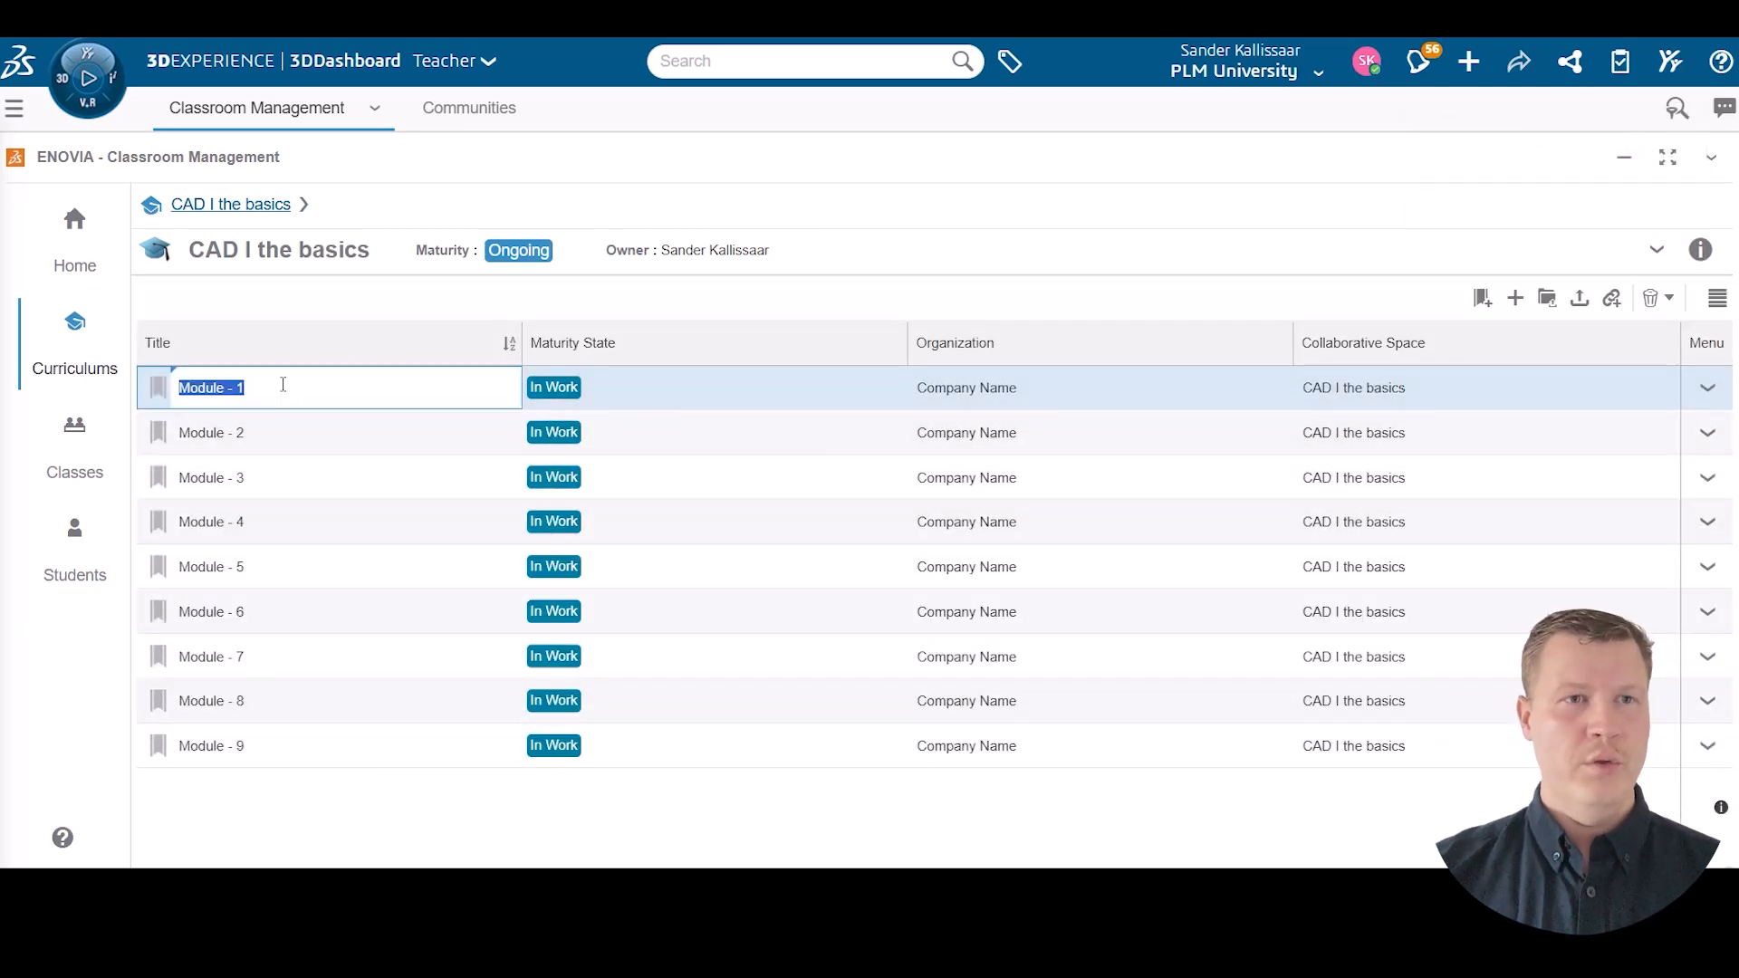
left_click(298, 386)
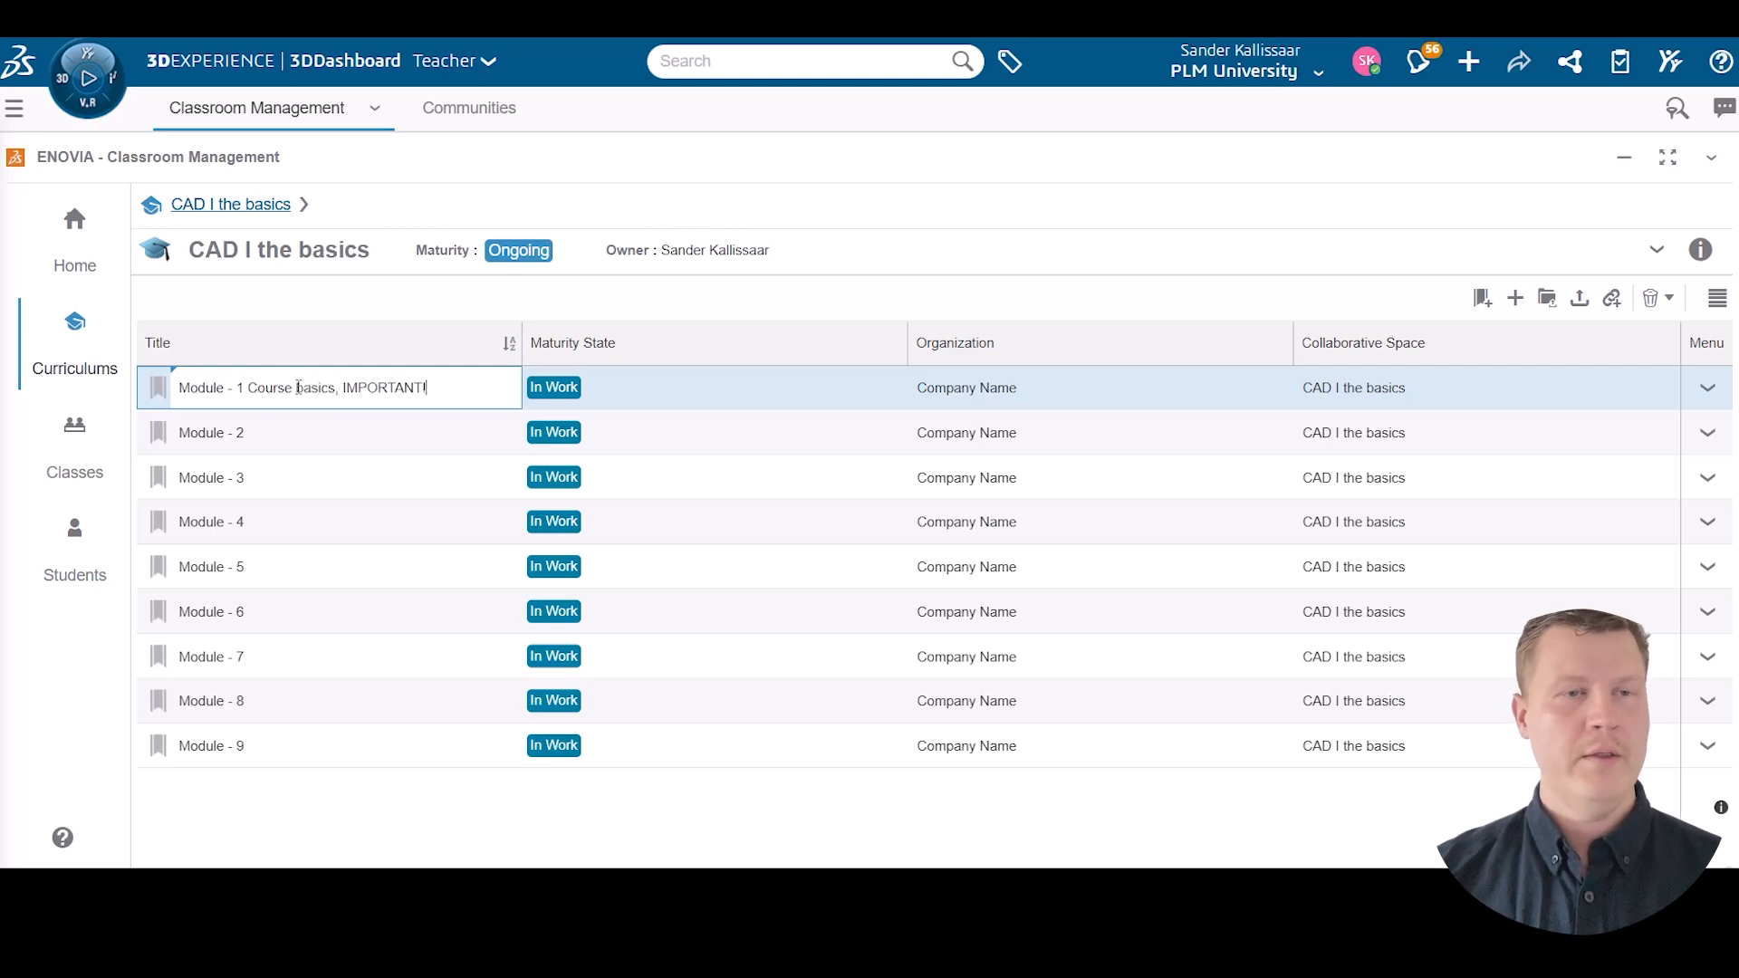
type("Course basics, IMPORTANT!")
key("Return")
Upload the two Sketching tools files from the local folder Module 2 - Sketching tools into the Module - 2 bookmark as documents.
left_click(340, 435)
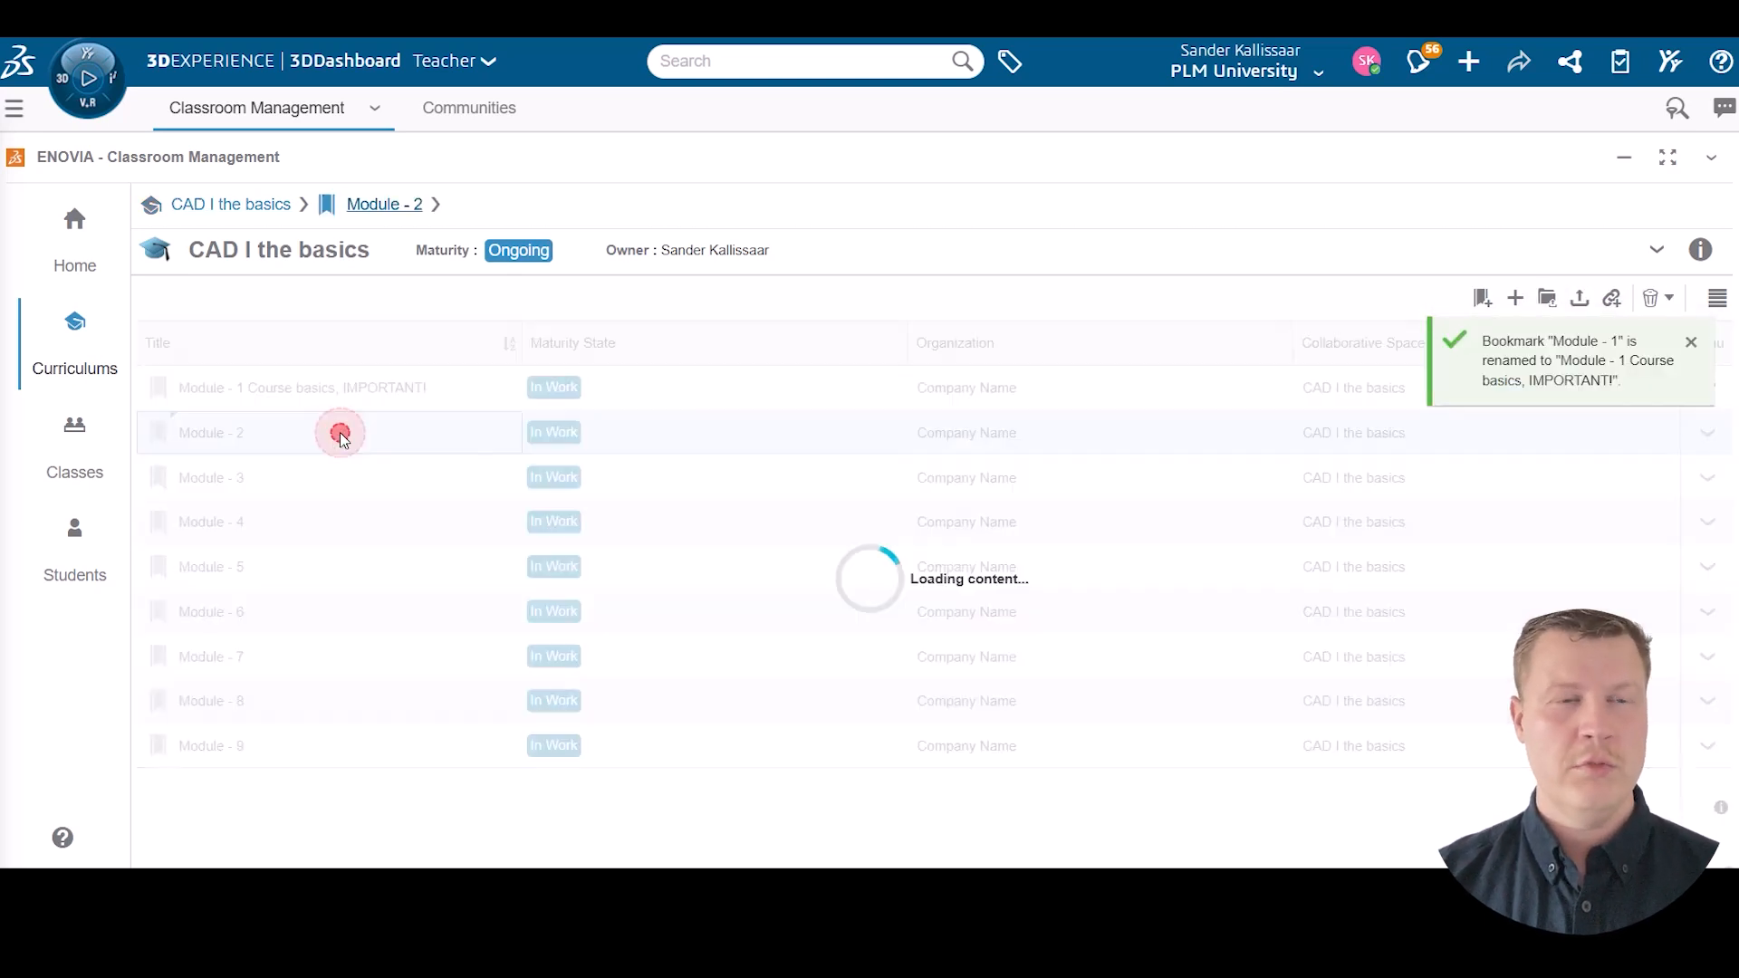
key("alt+Tab")
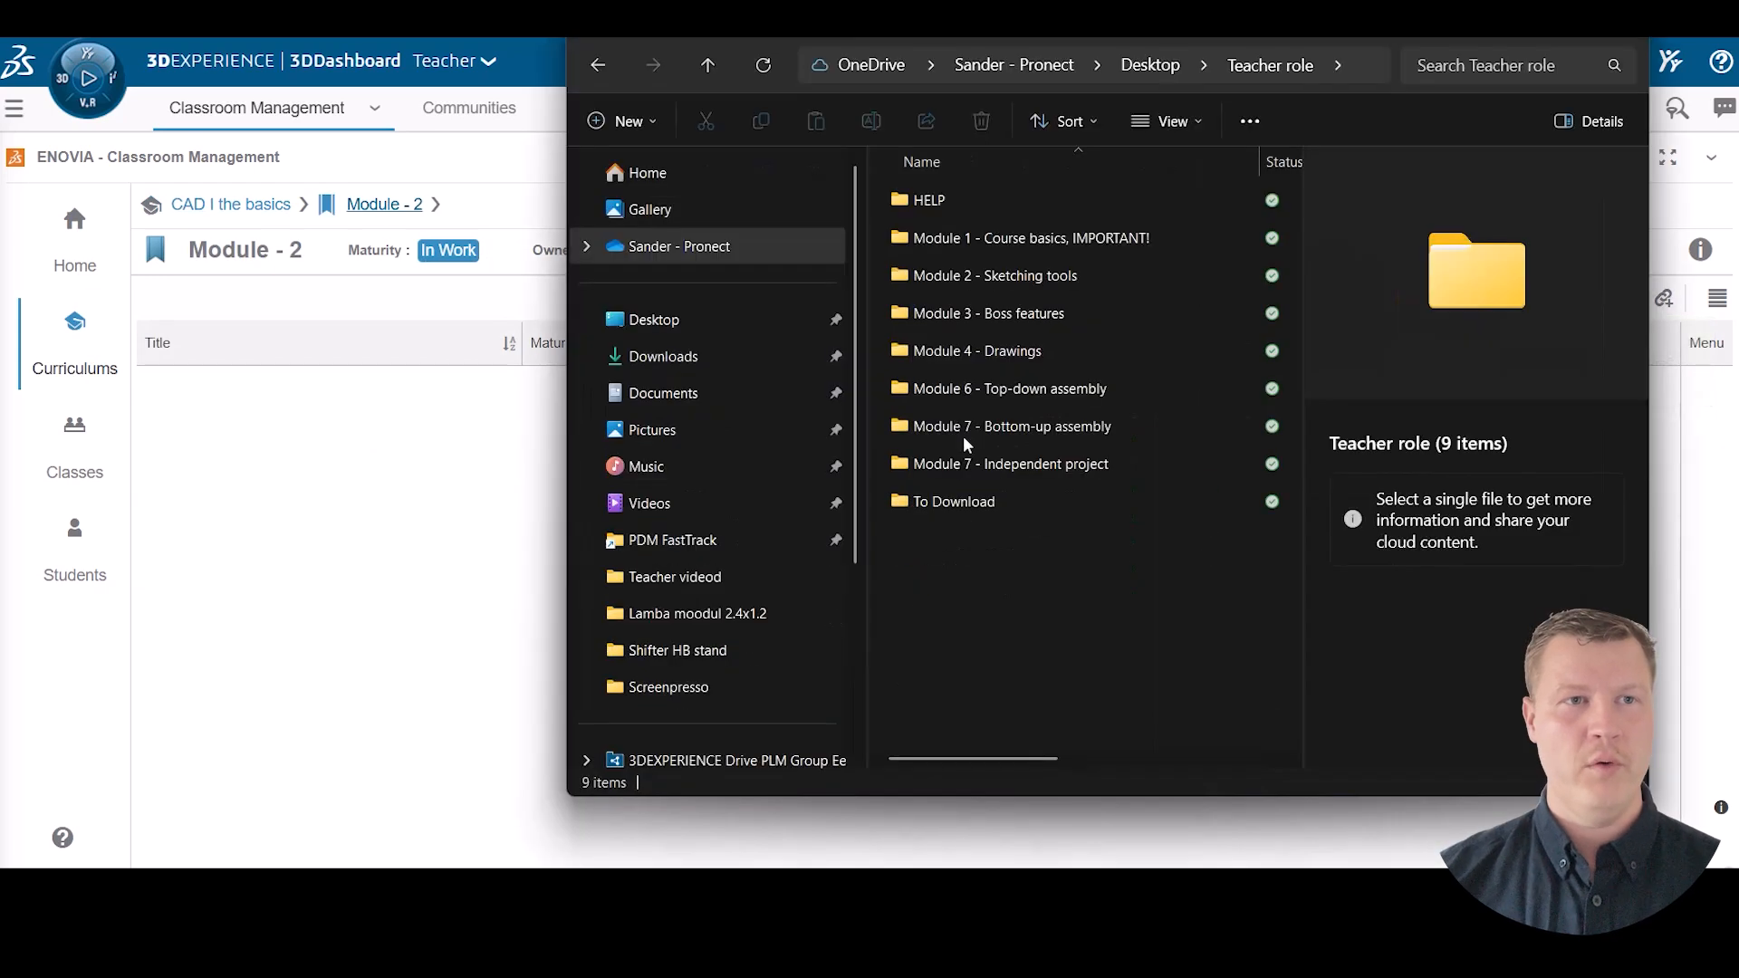
double_click(991, 284)
mouse_move(1038, 381)
left_mouse_down()
mouse_move(960, 193)
mouse_move(451, 519)
mouse_move(425, 509)
left_mouse_up()
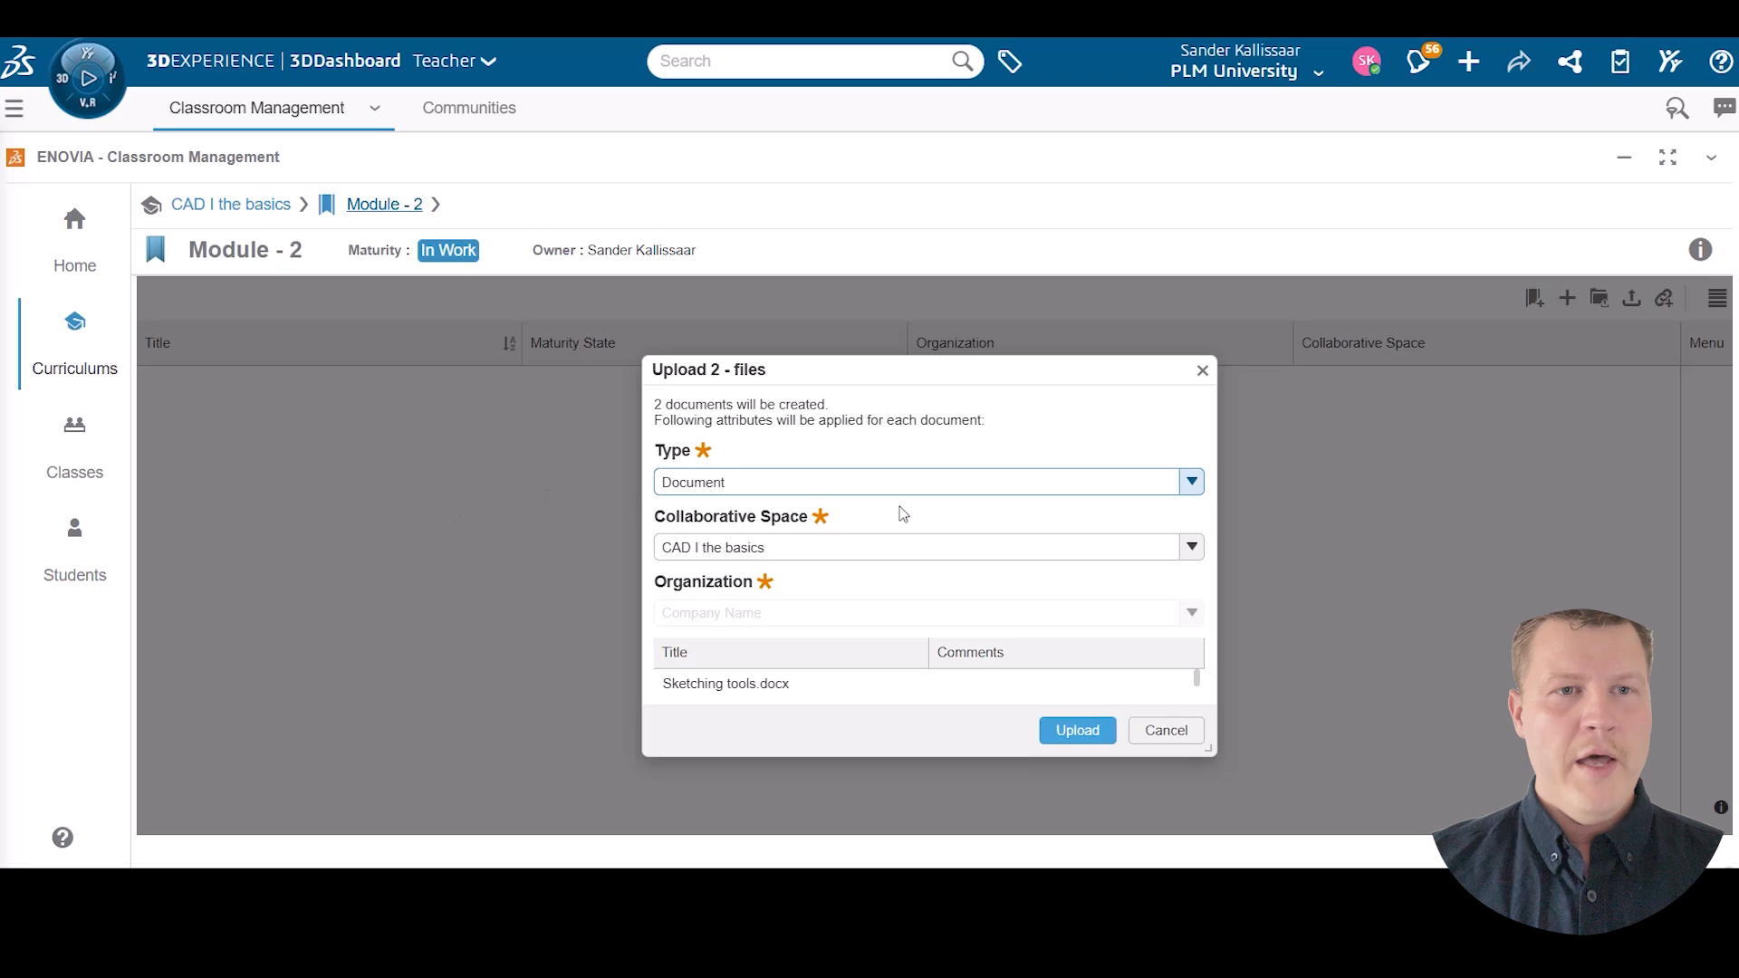
left_click(1104, 730)
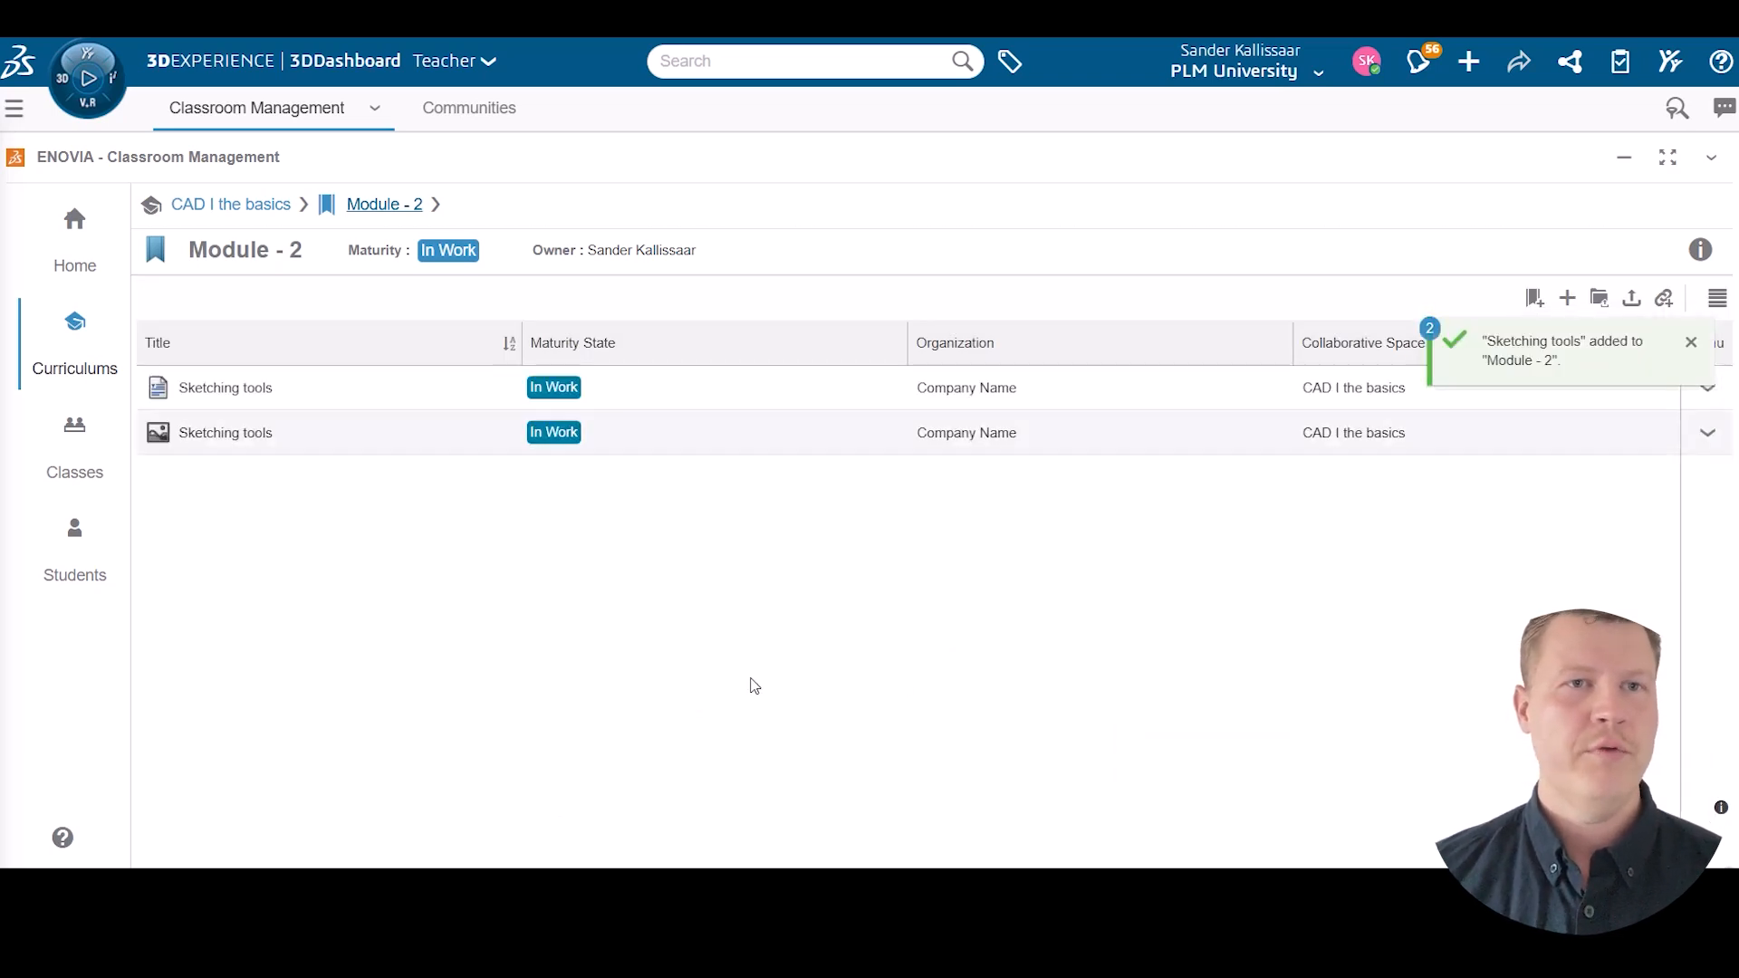
Preview the Sketching tools image in Module - 2 and close the preview.
right_click(274, 439)
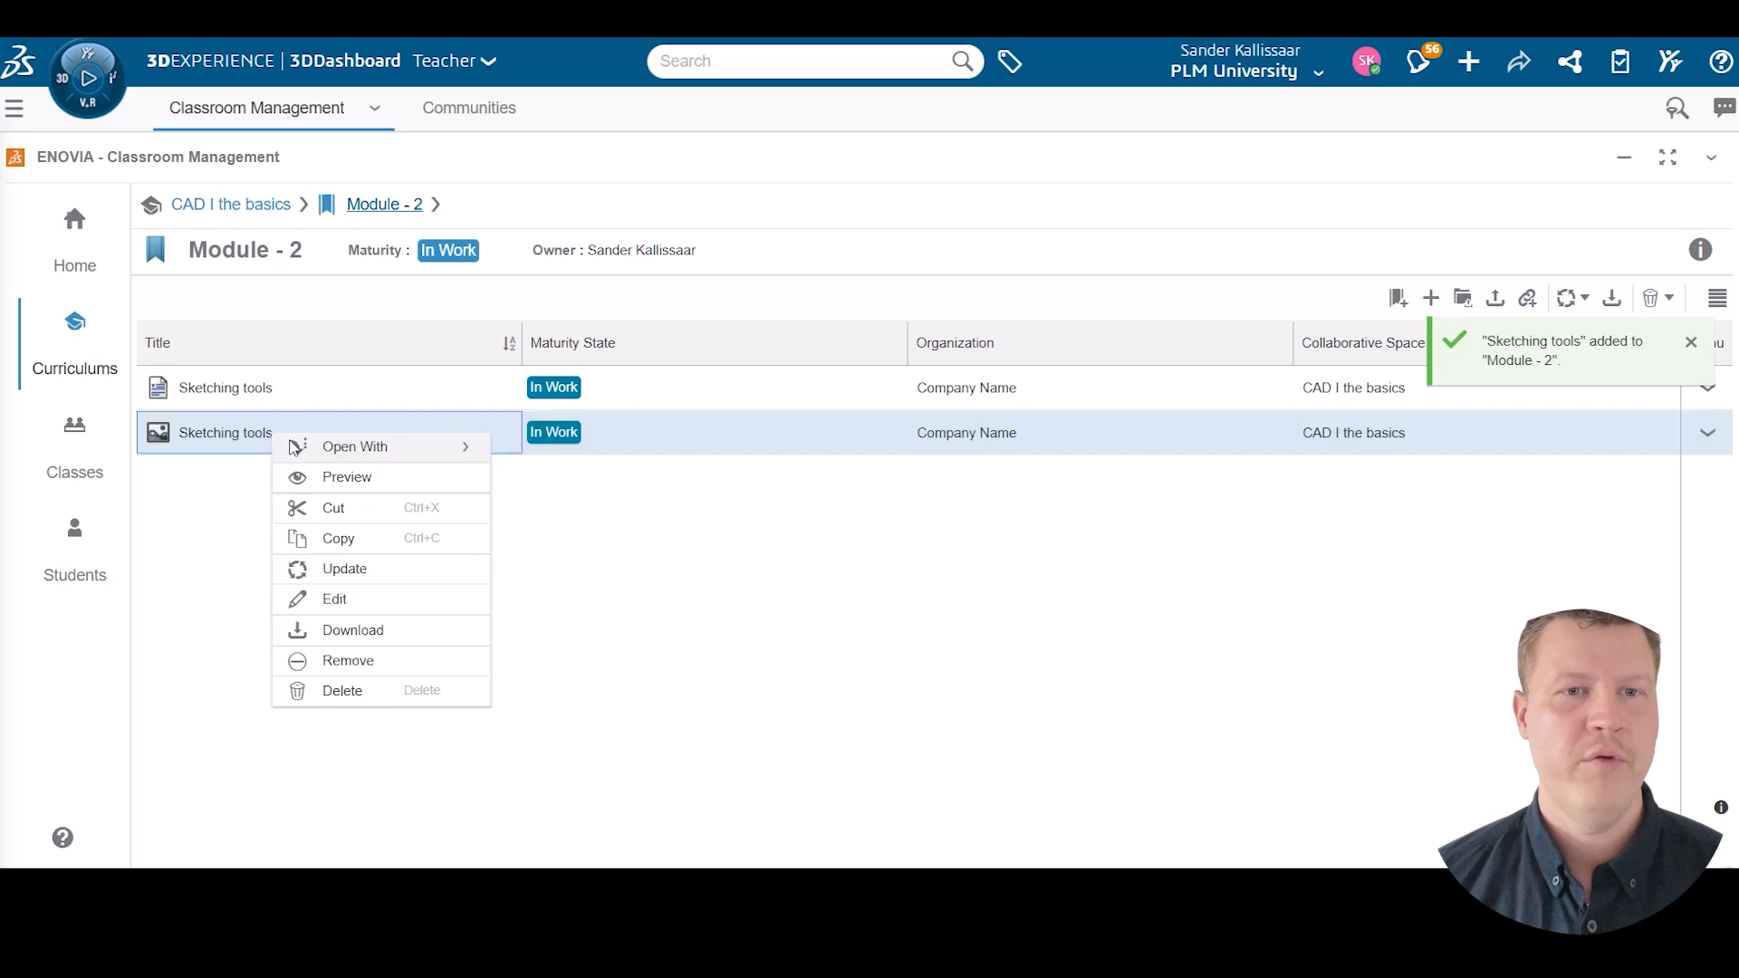
left_click(330, 472)
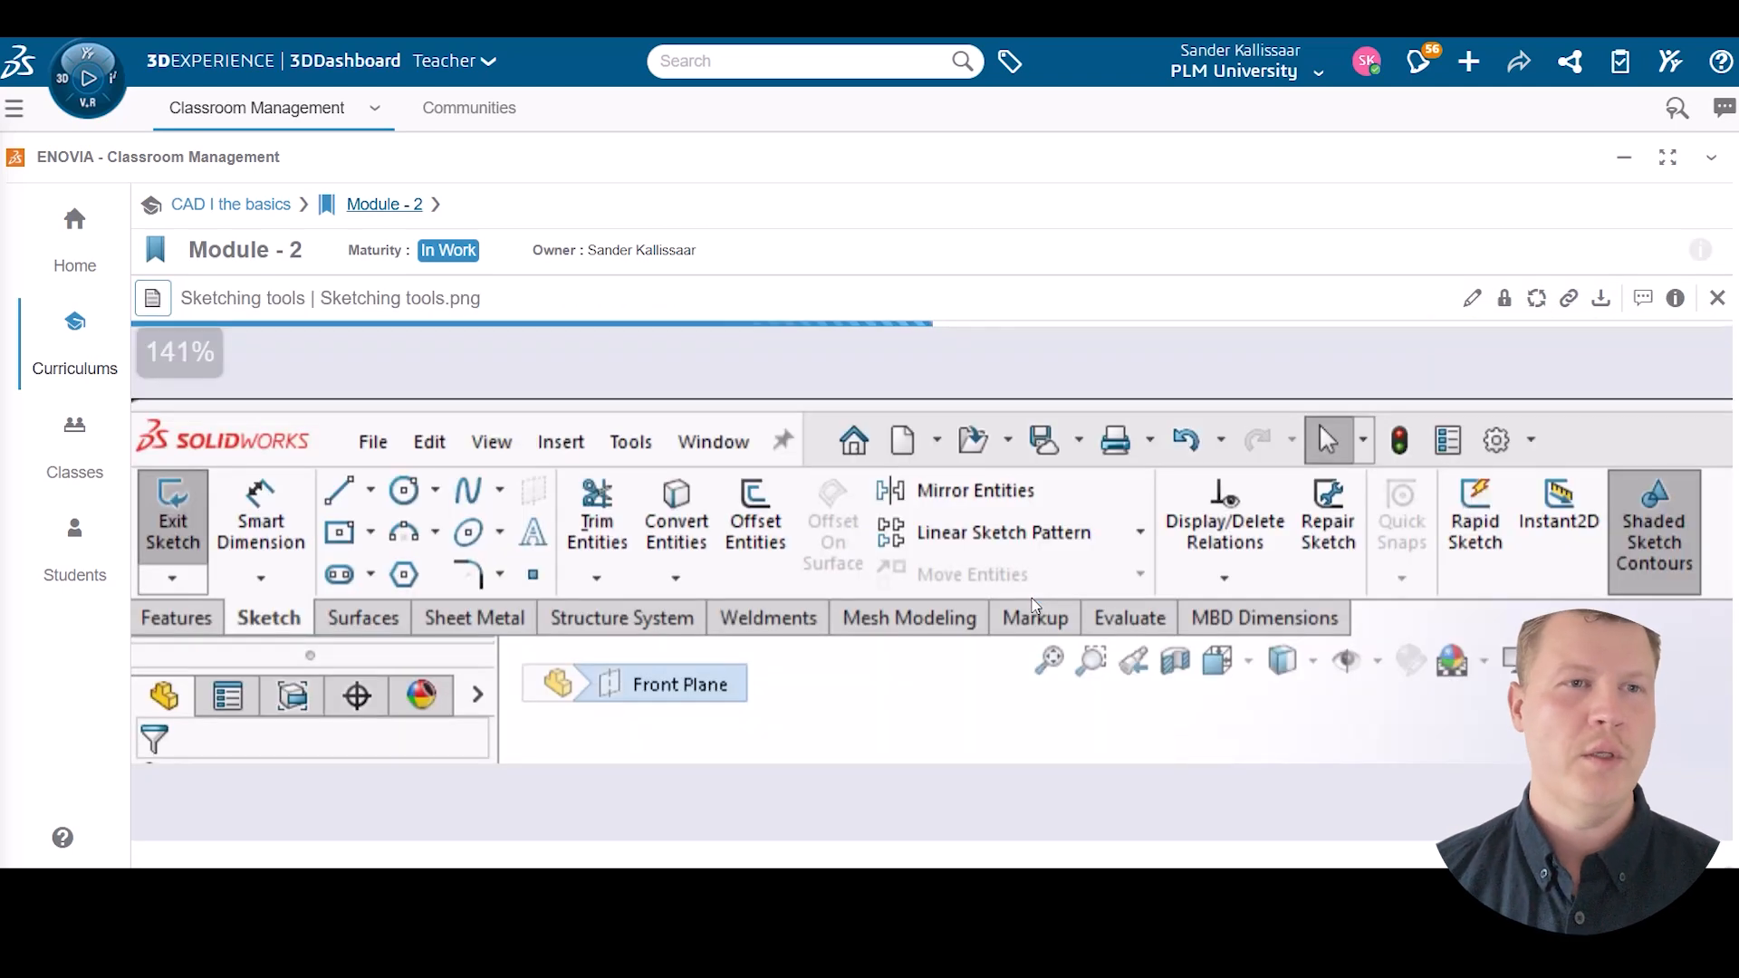
left_click(1716, 298)
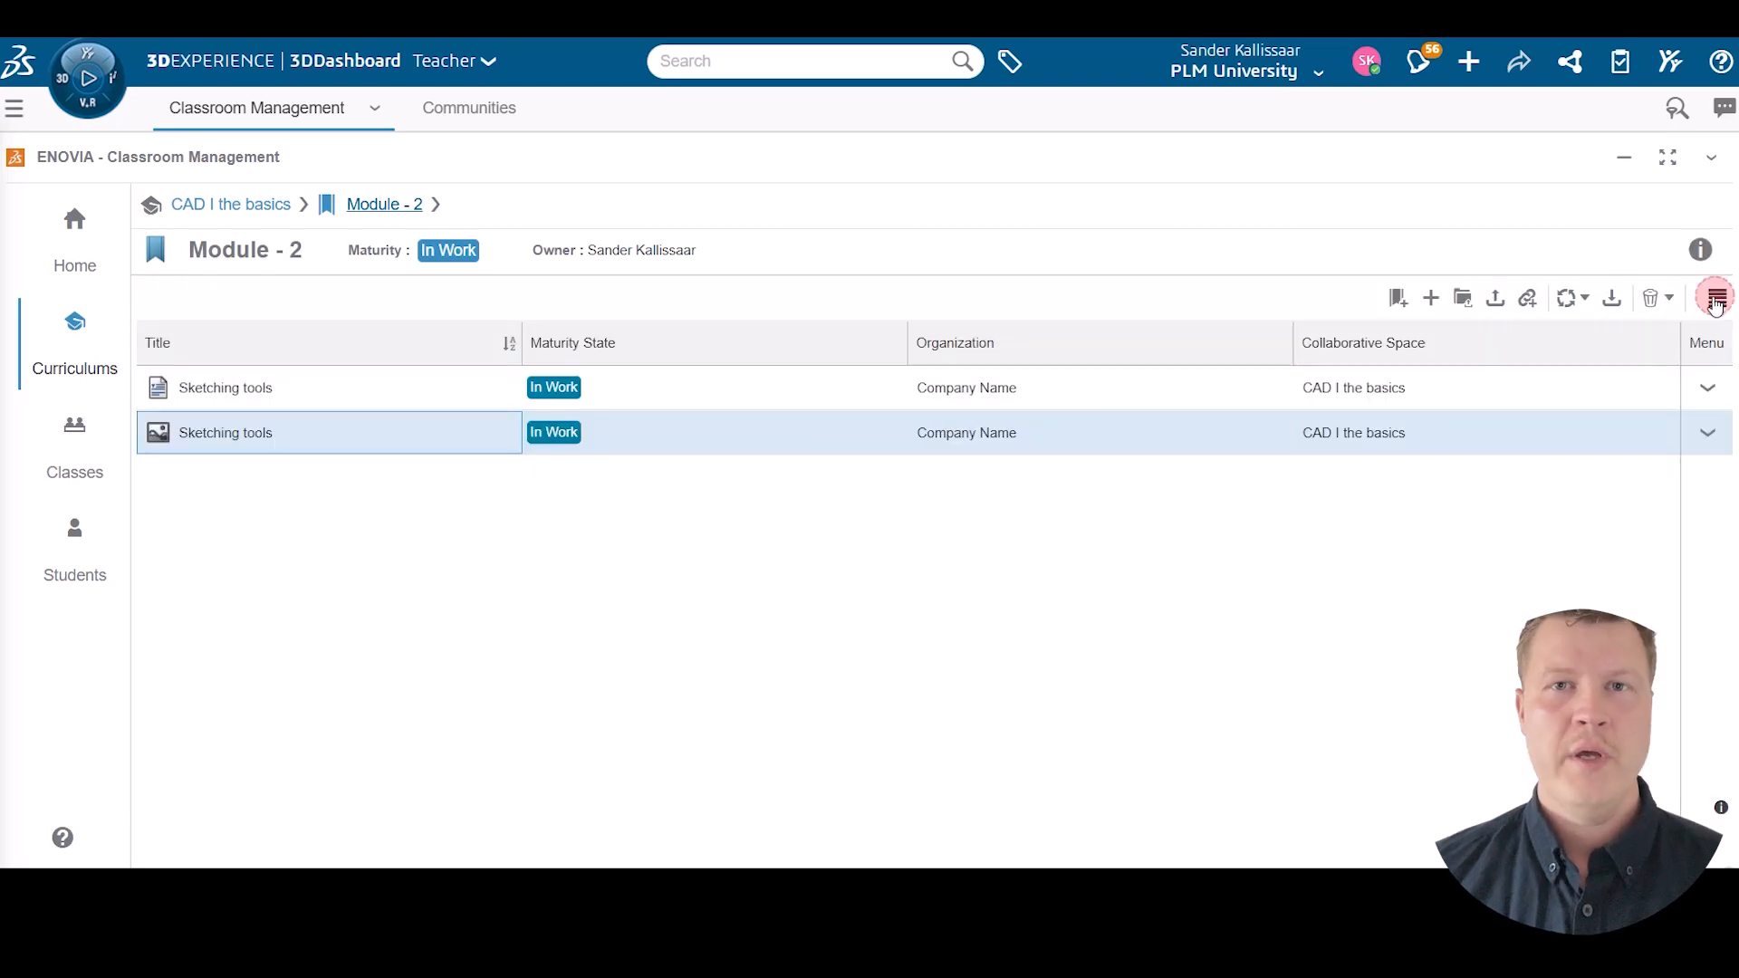
Return to the CAD I the basics curriculum and rename the second module bookmark as "Module - 2 Sketching tools".
left_click(238, 208)
left_click(346, 427)
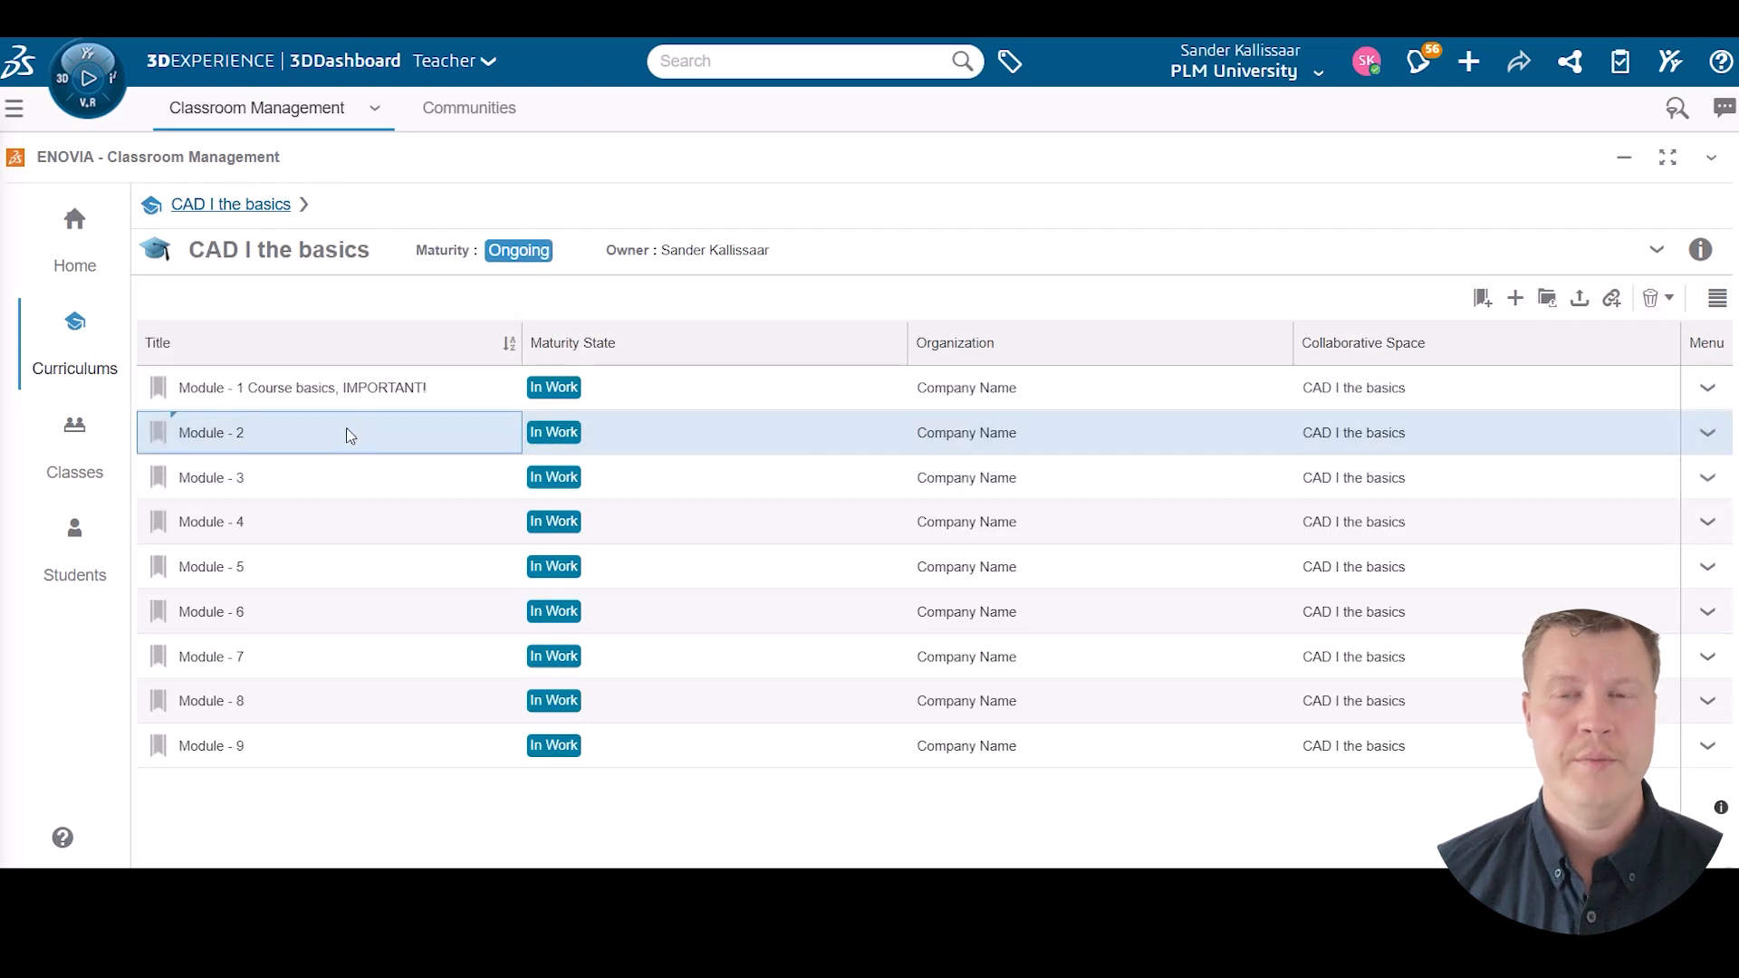
left_click(346, 427)
left_click(347, 435)
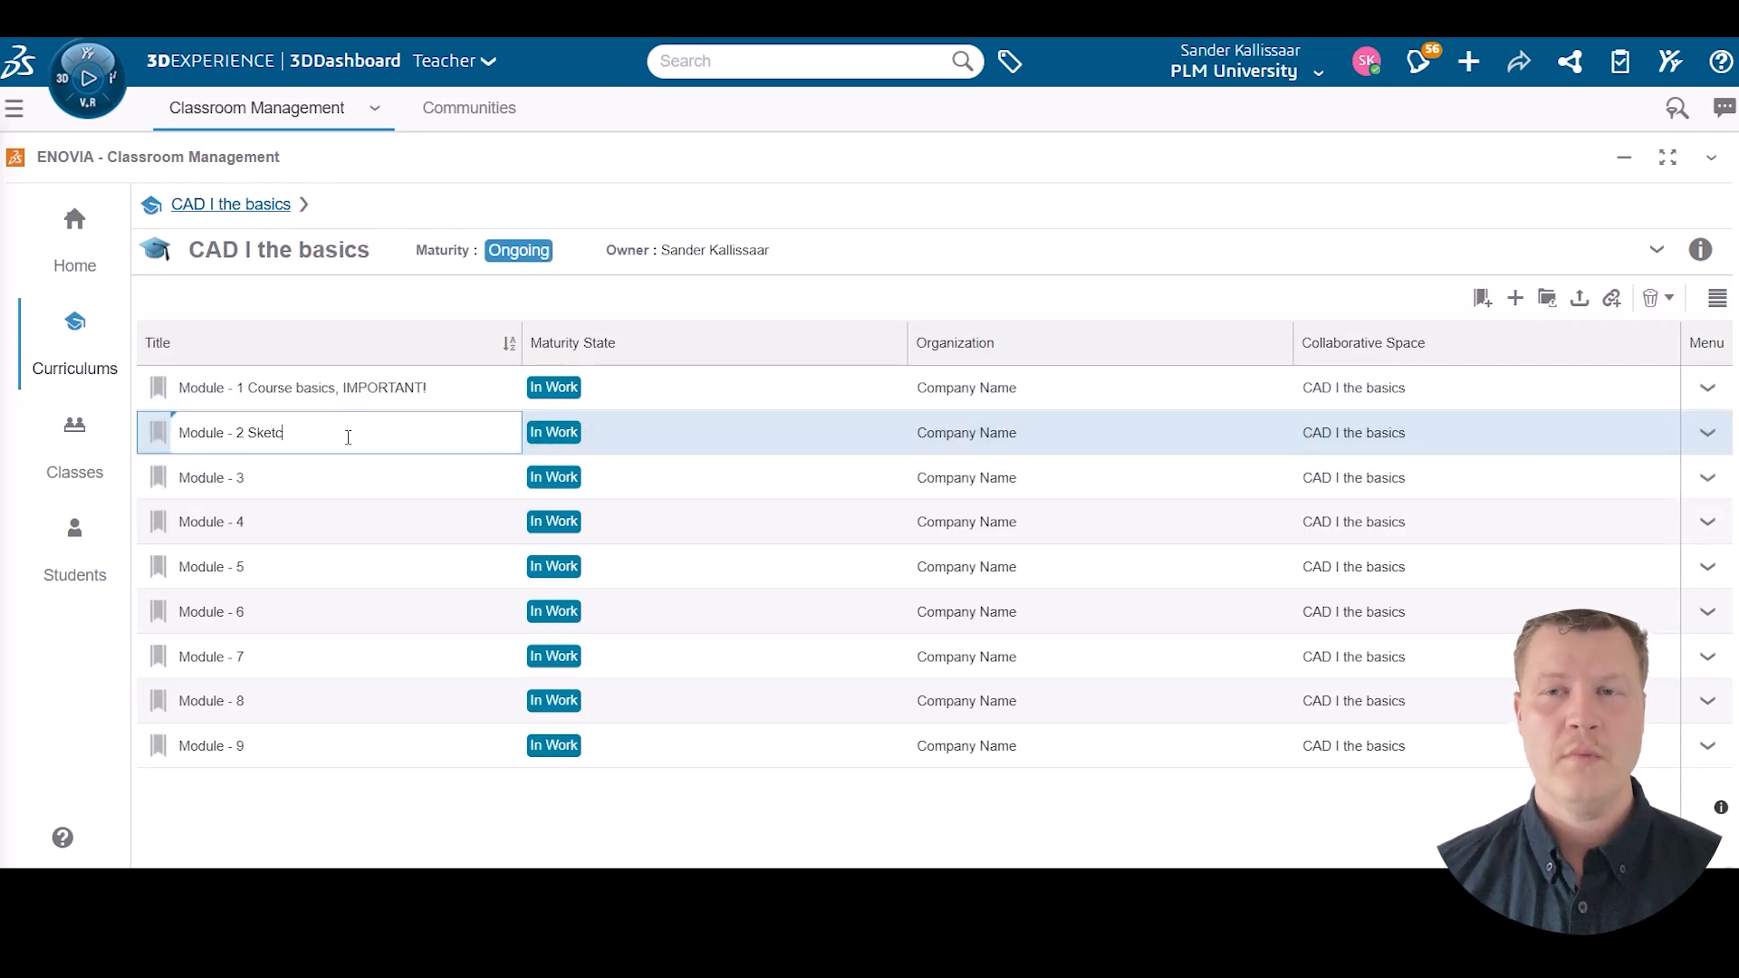
type("Sketching tools")
key("Return")
Rename the third module bookmark as "Module - 3 Boss features".
double_click(334, 476)
type("Boss")
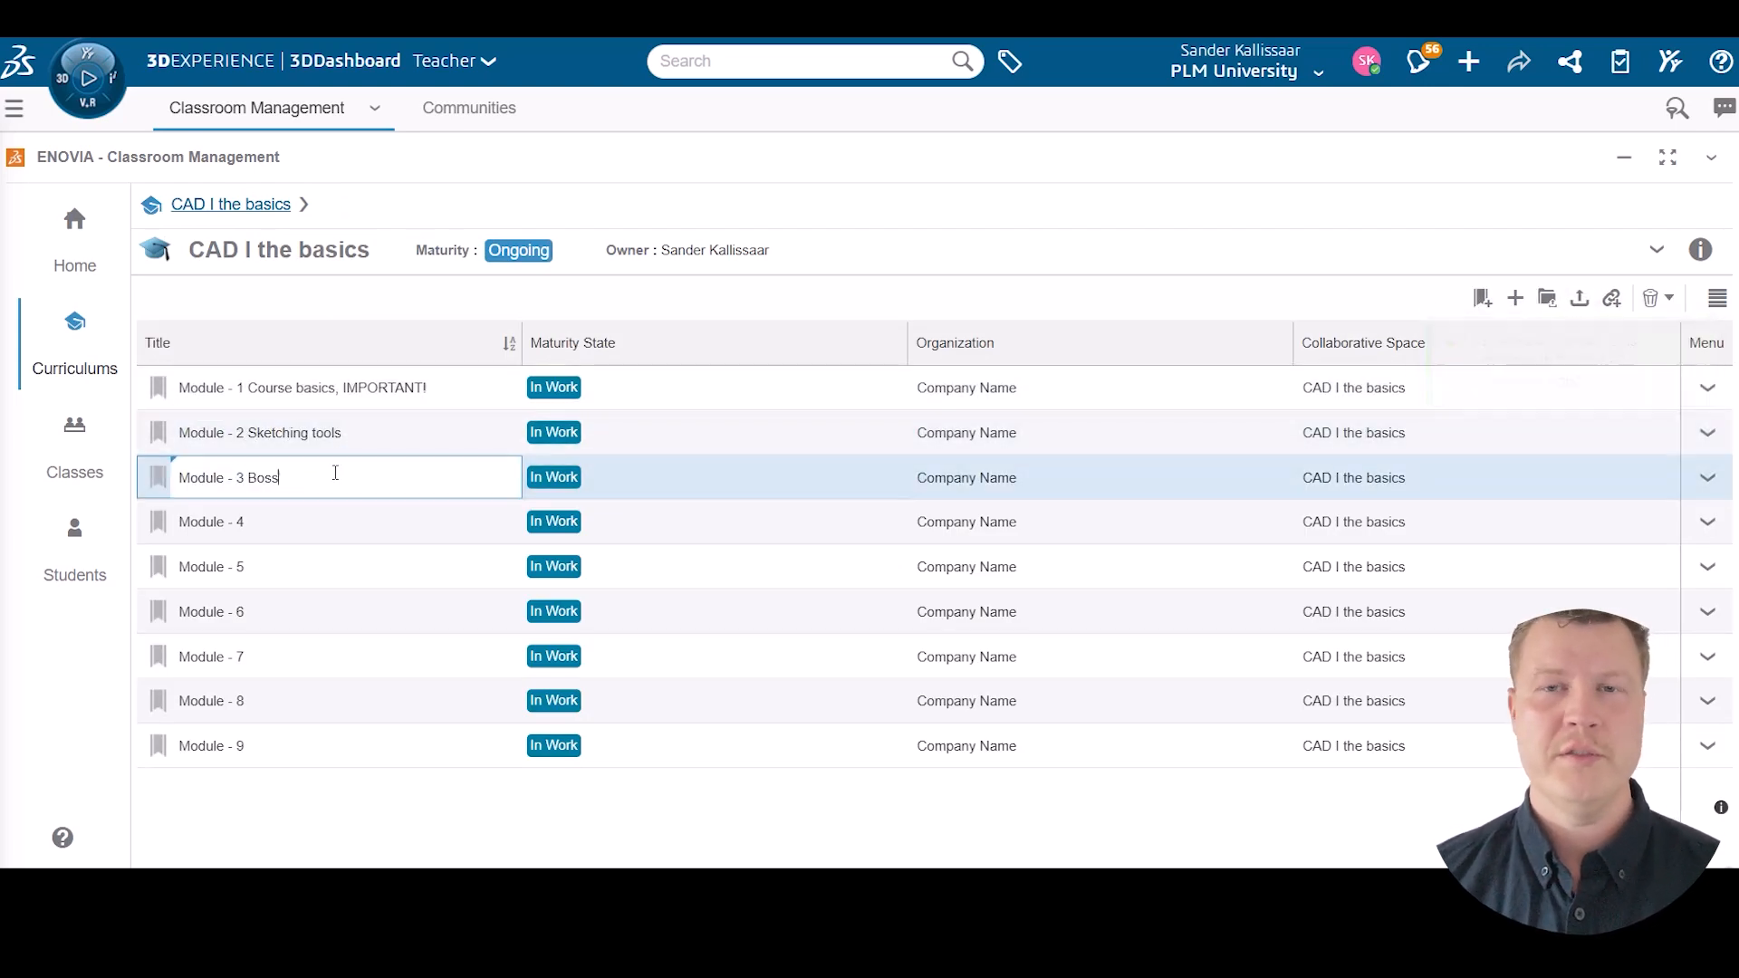
type("features")
Rename the Module - 8 bookmark as "HELP" and the Module - 9 bookmark as "To Download".
left_click(333, 705)
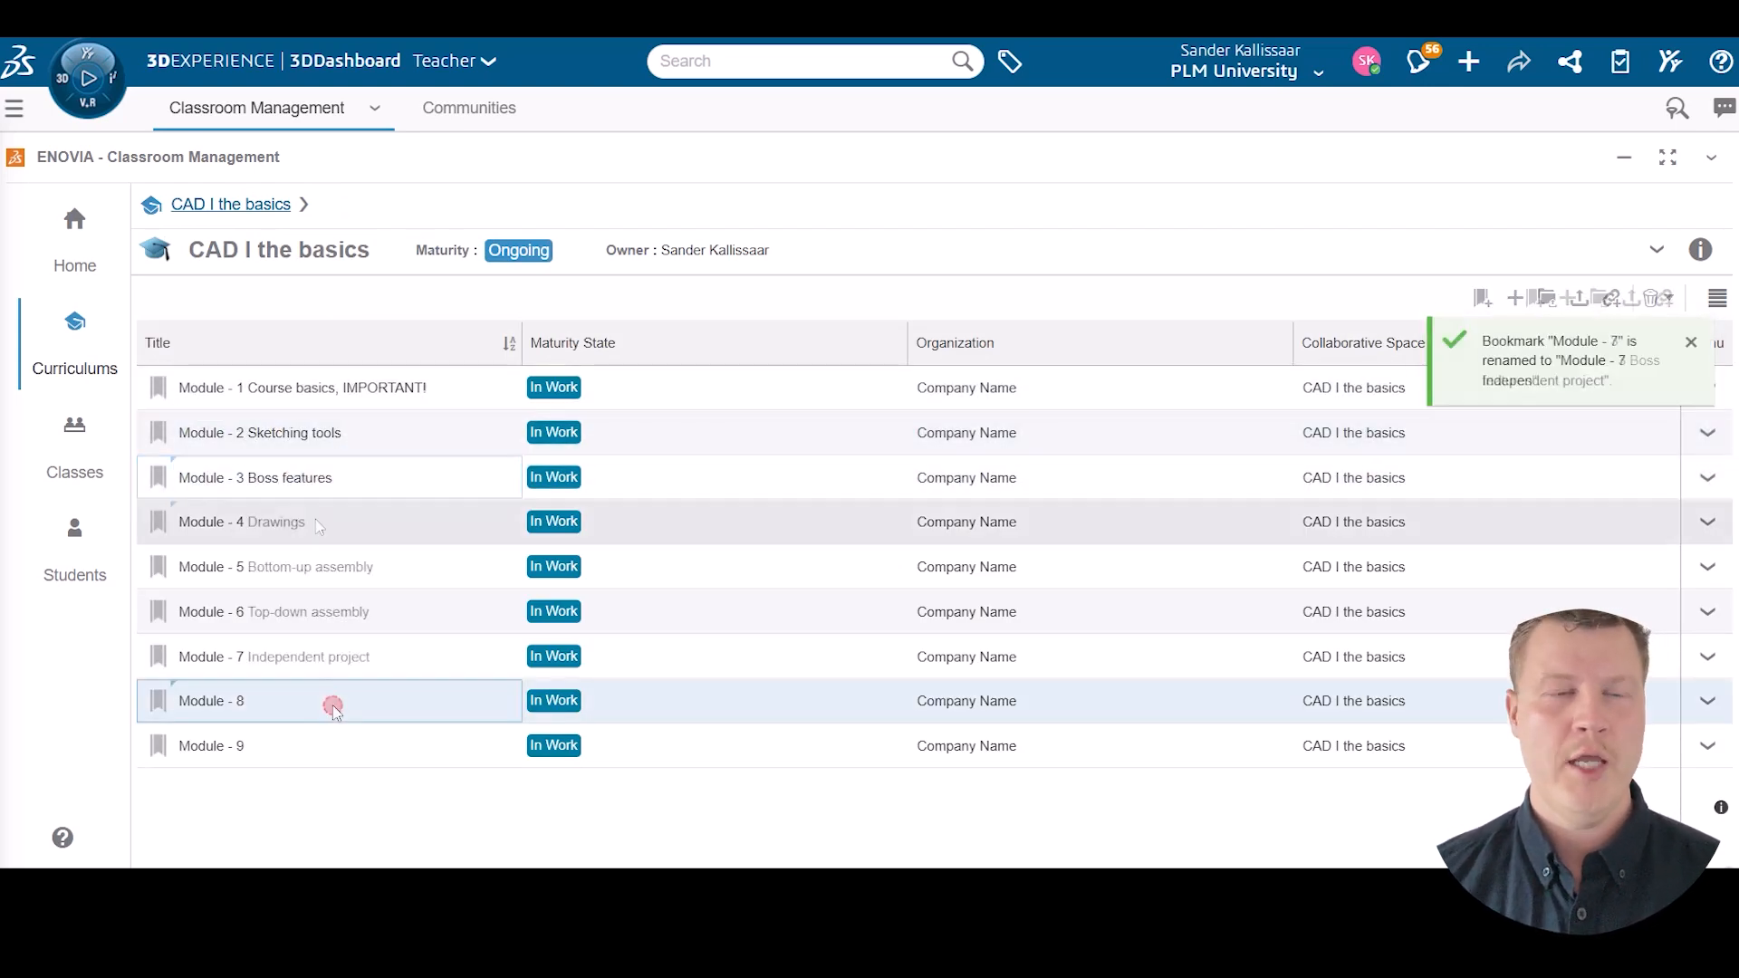
left_click(333, 705)
type("HELP")
key("Return")
double_click(310, 745)
type("To Download")
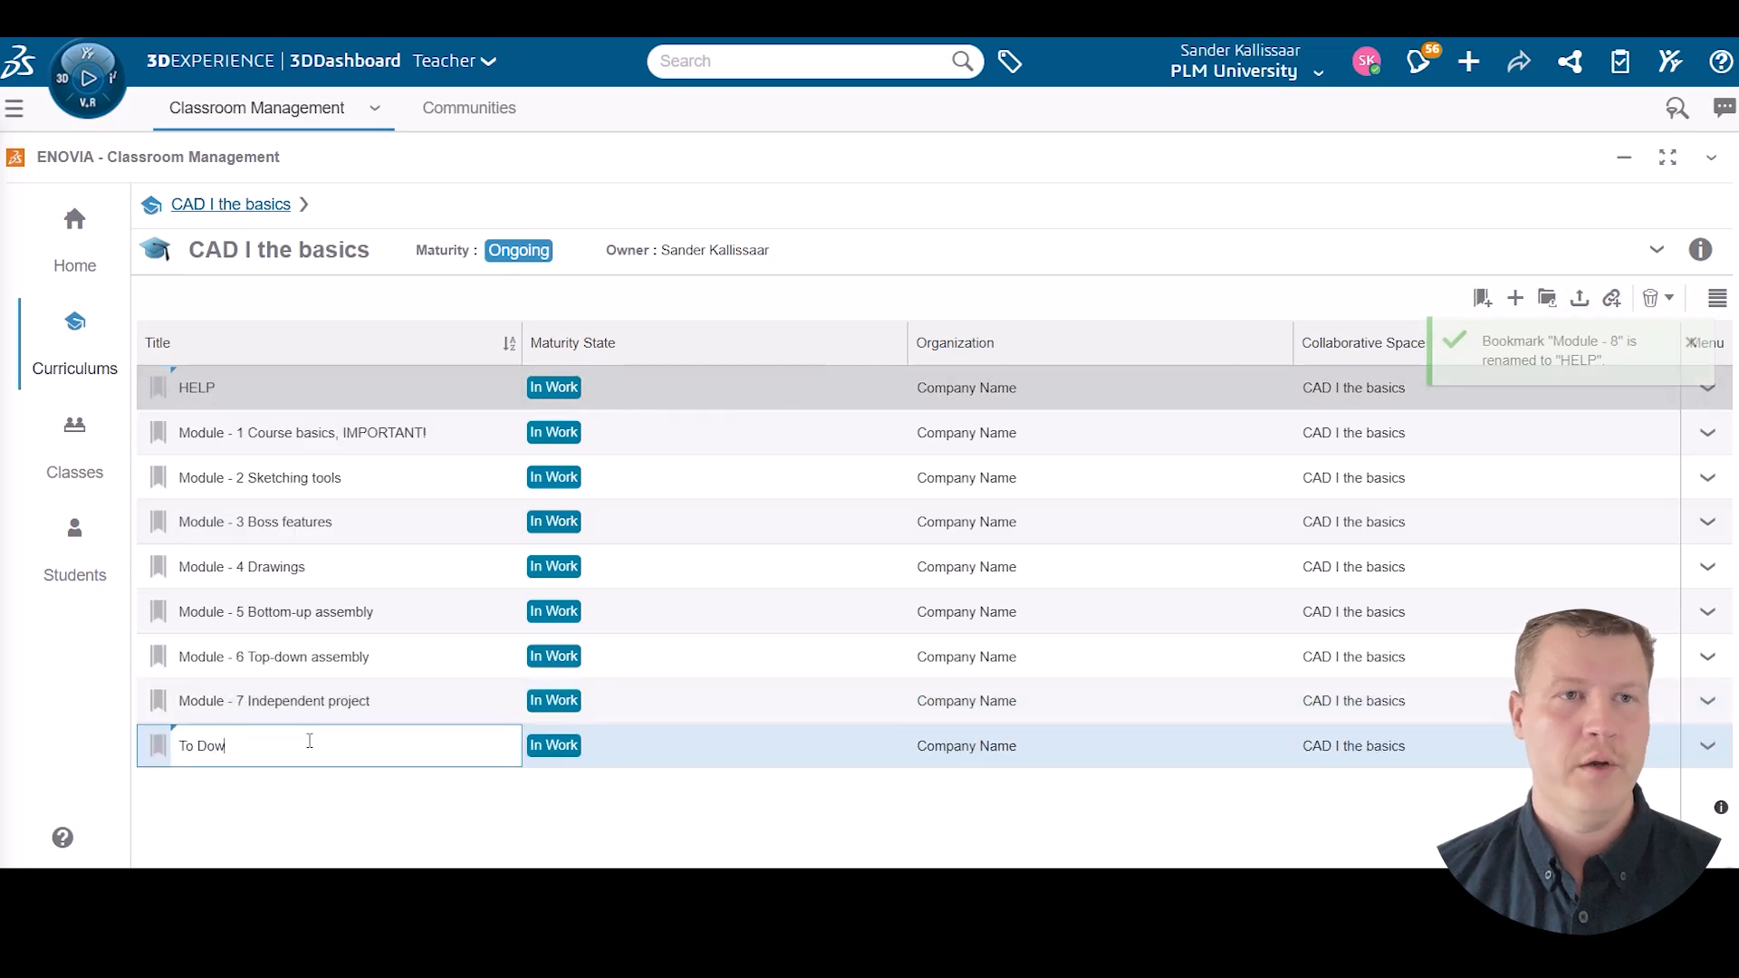
key("Return")
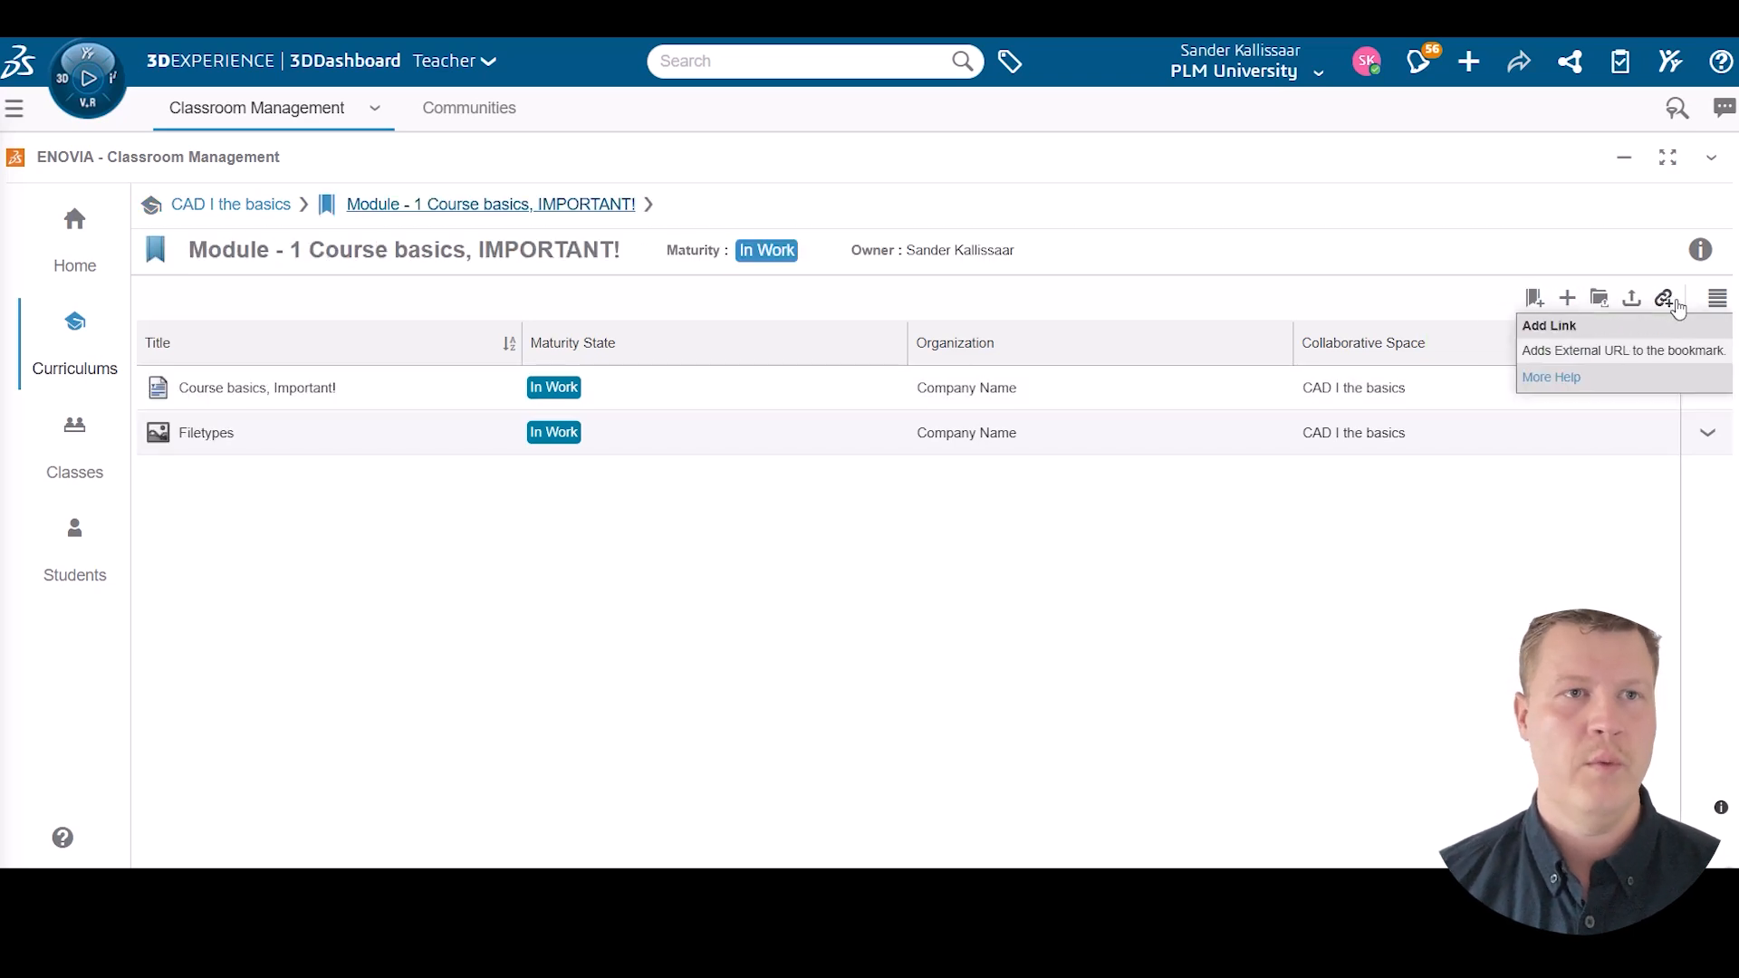
Add an external link titled "How to install SOLIDWORKS" to Module - 1, using the copied PLM Group support article URL.
left_click(1663, 298)
left_click(829, 562)
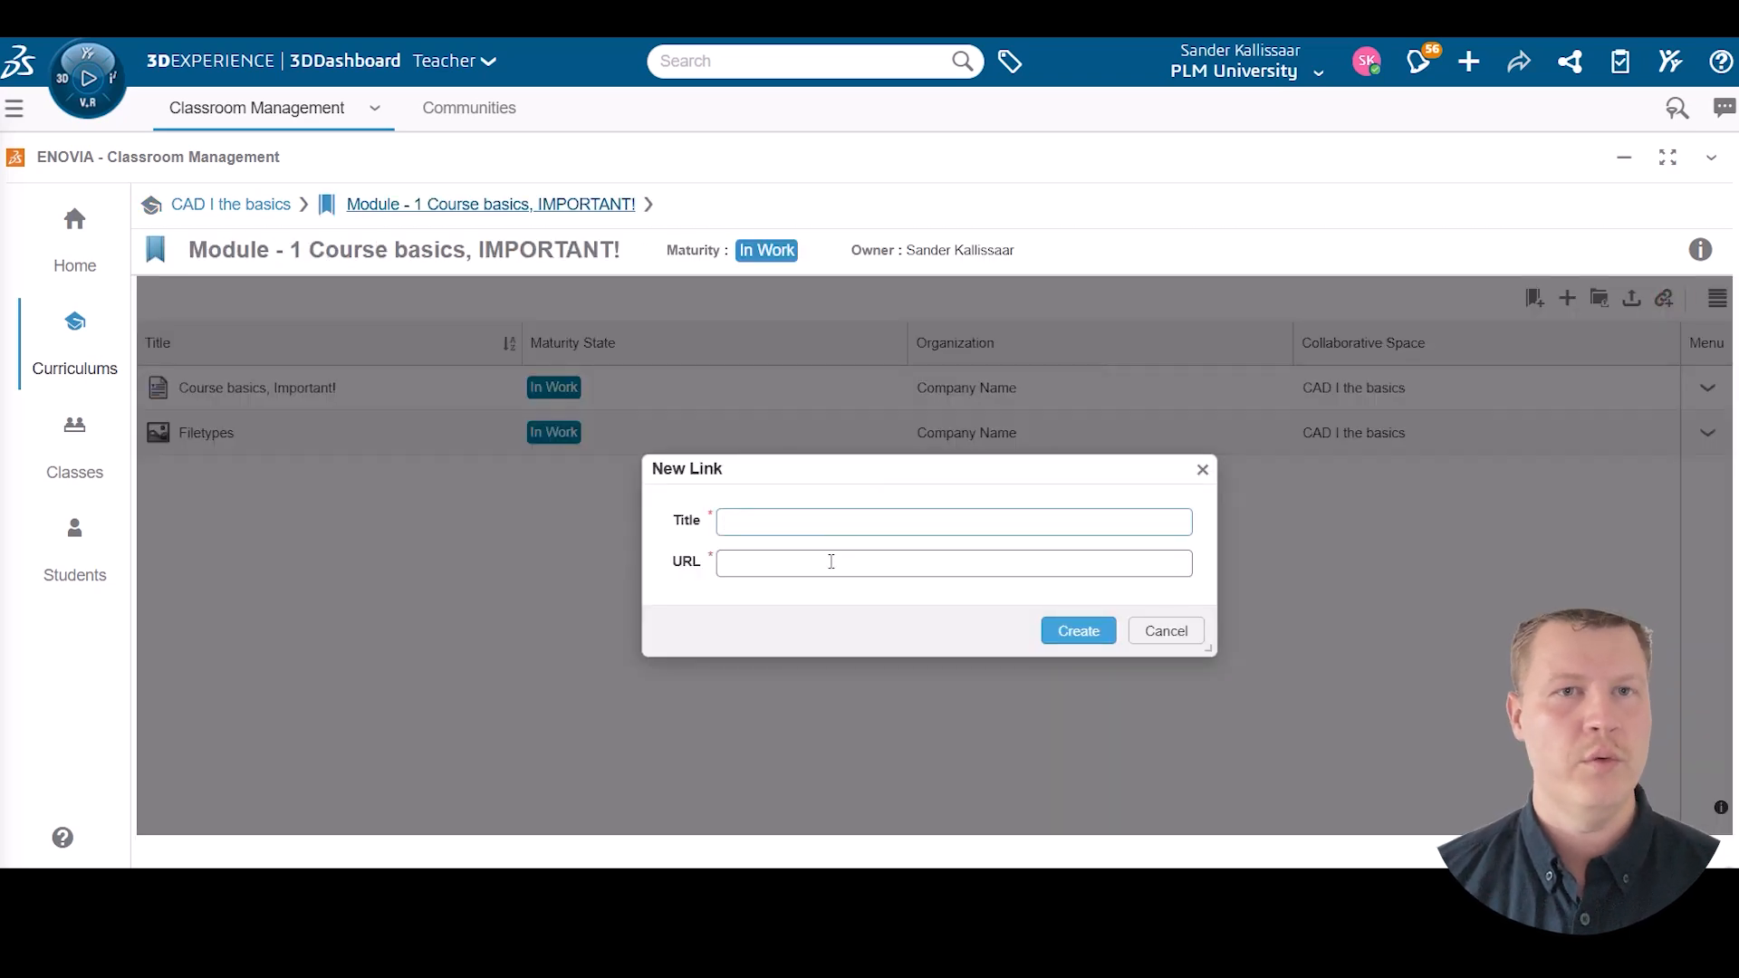
key("ctrl+v")
left_click(836, 519)
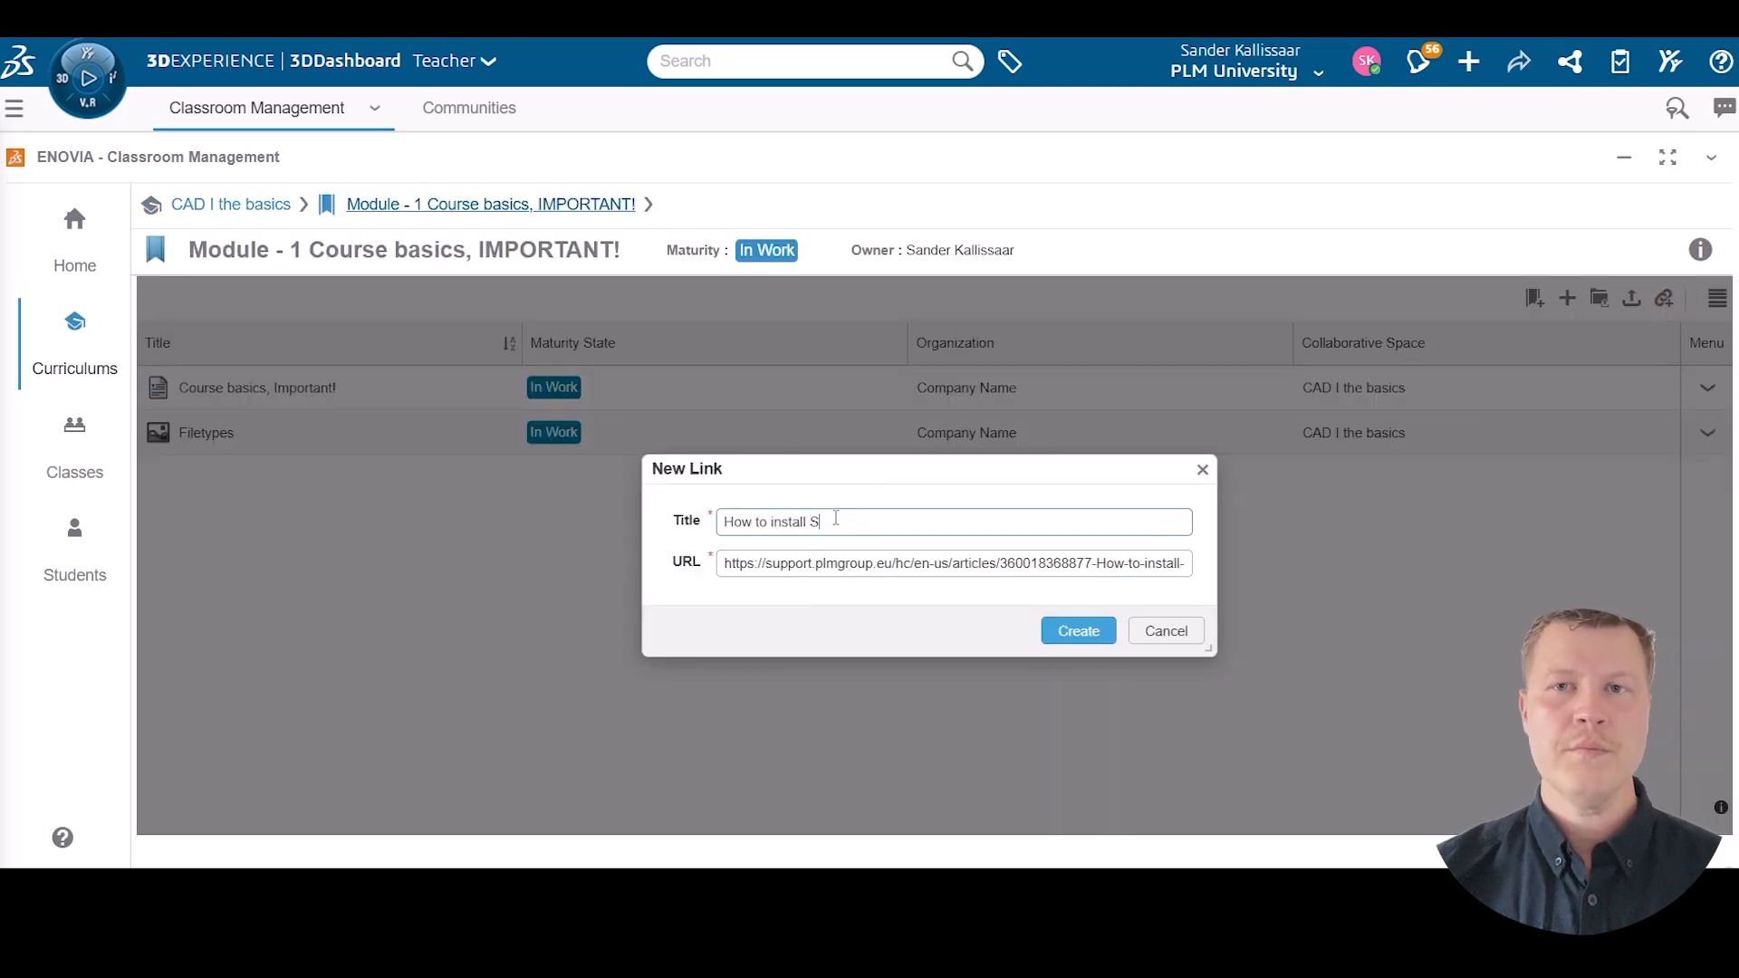
left_click(1069, 626)
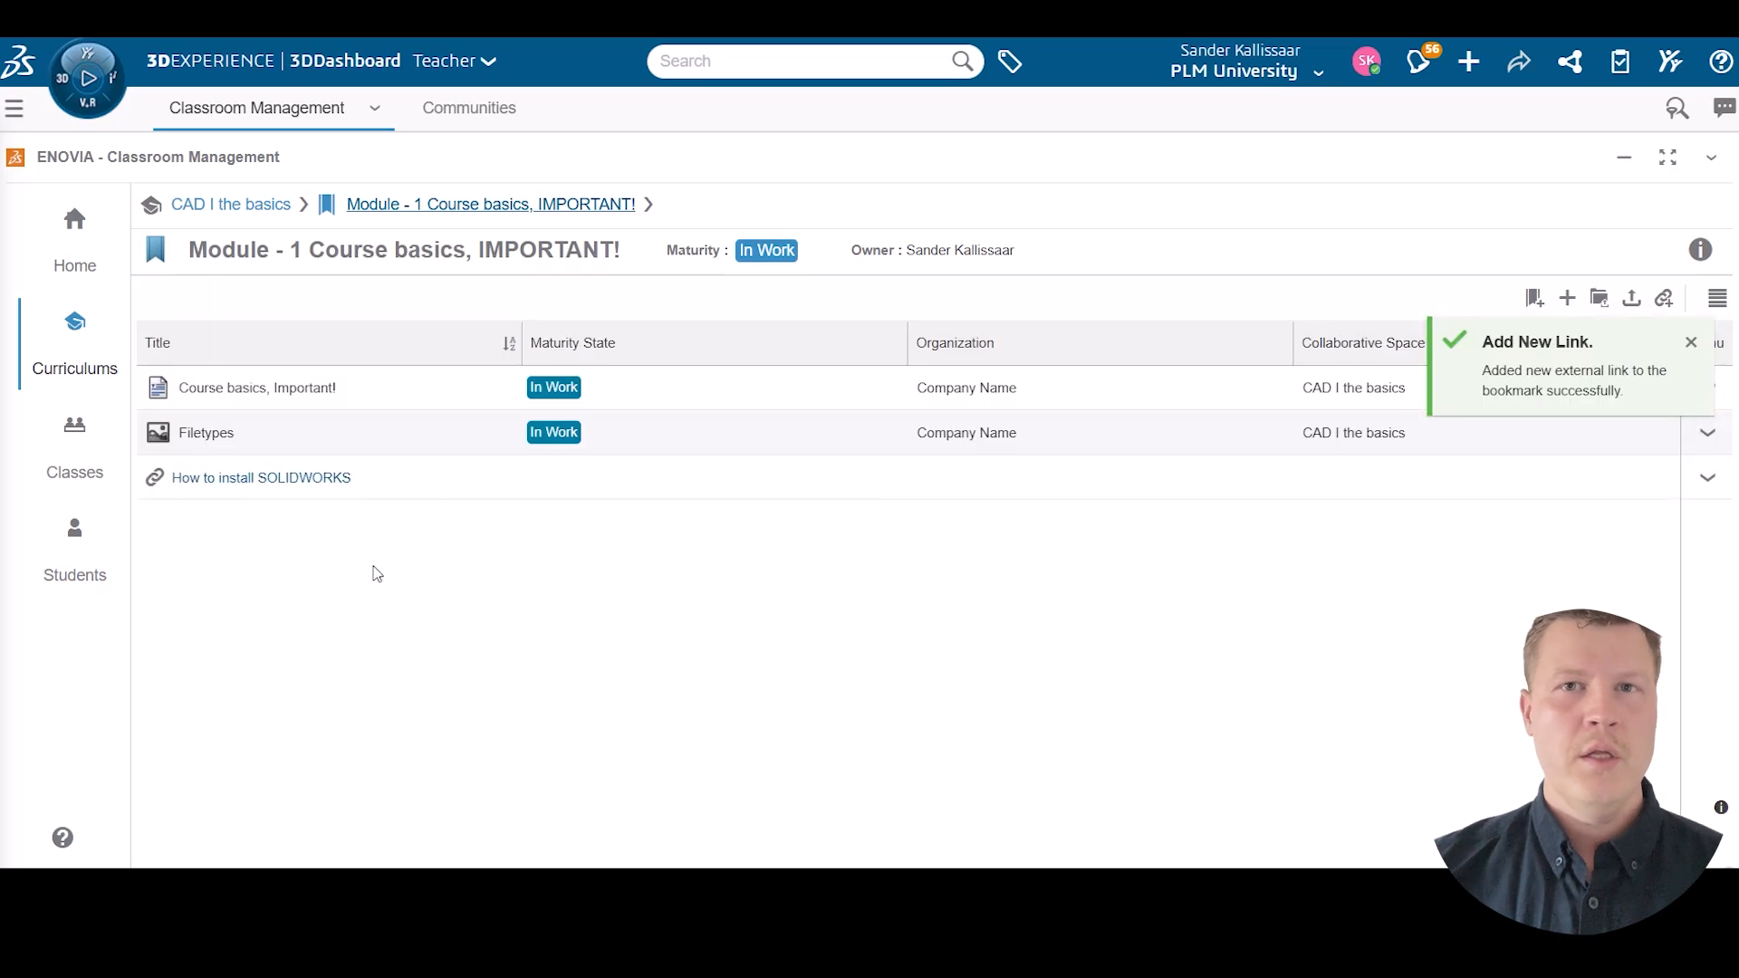
Open the How to install SOLIDWORKS link and look through the support article's installation instructions.
left_click(314, 491)
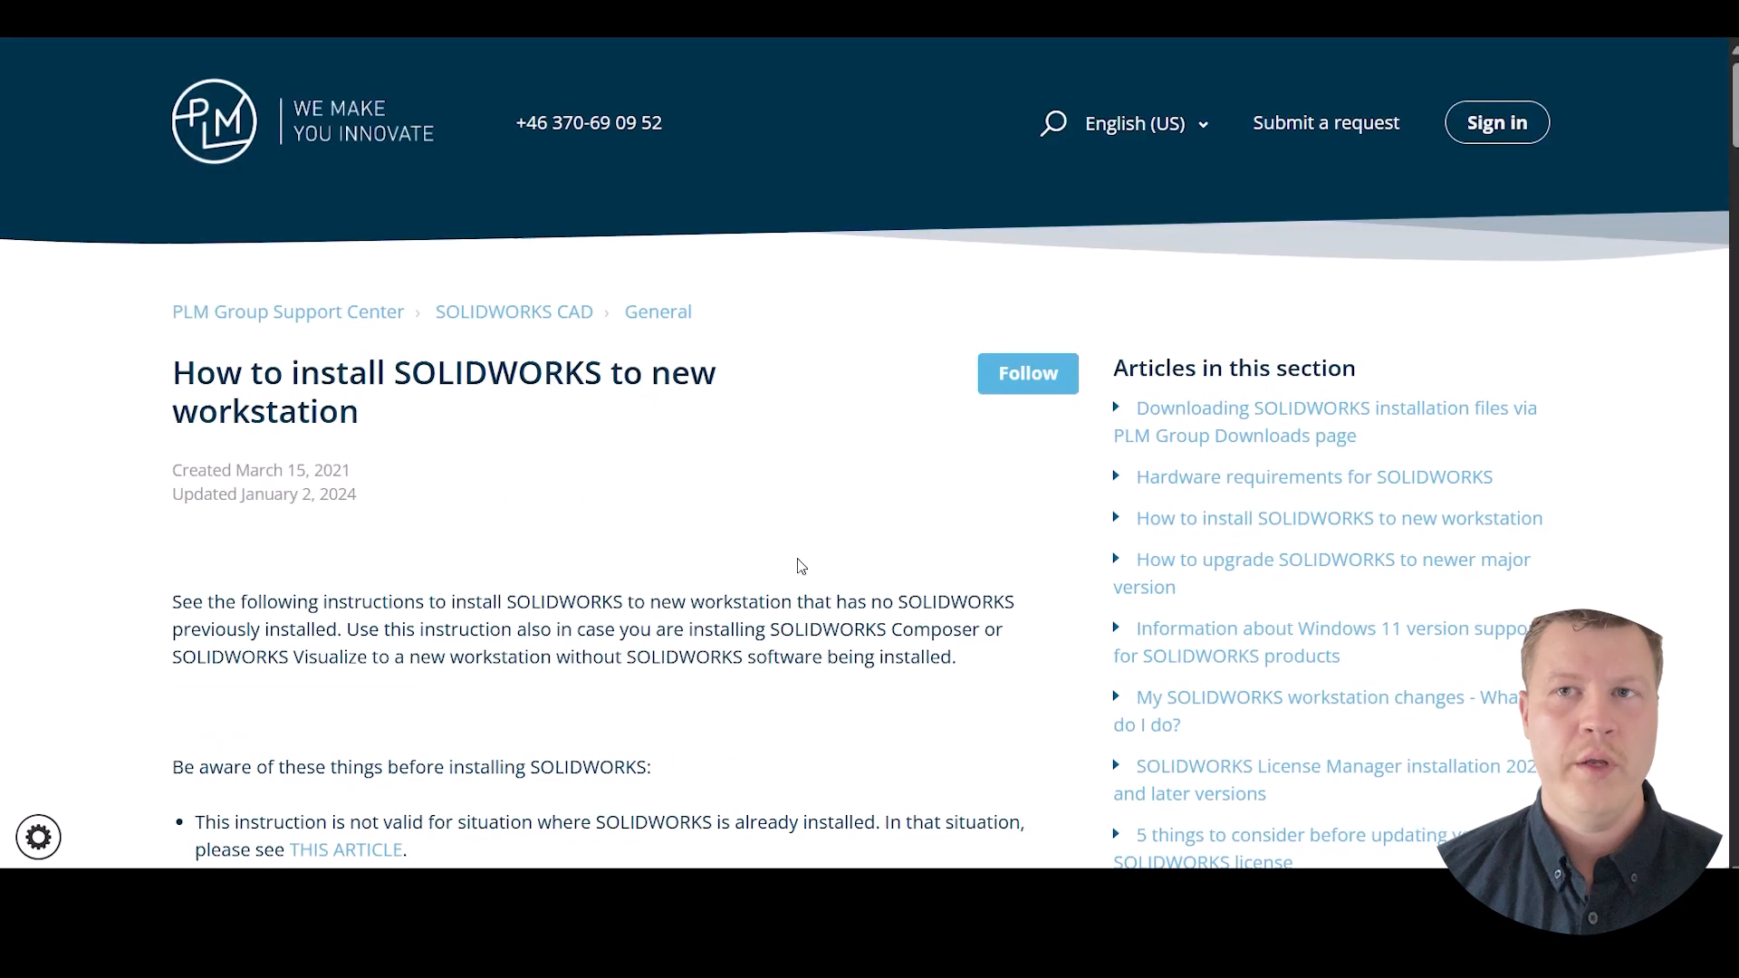
scroll(795, 558, "down", 15)
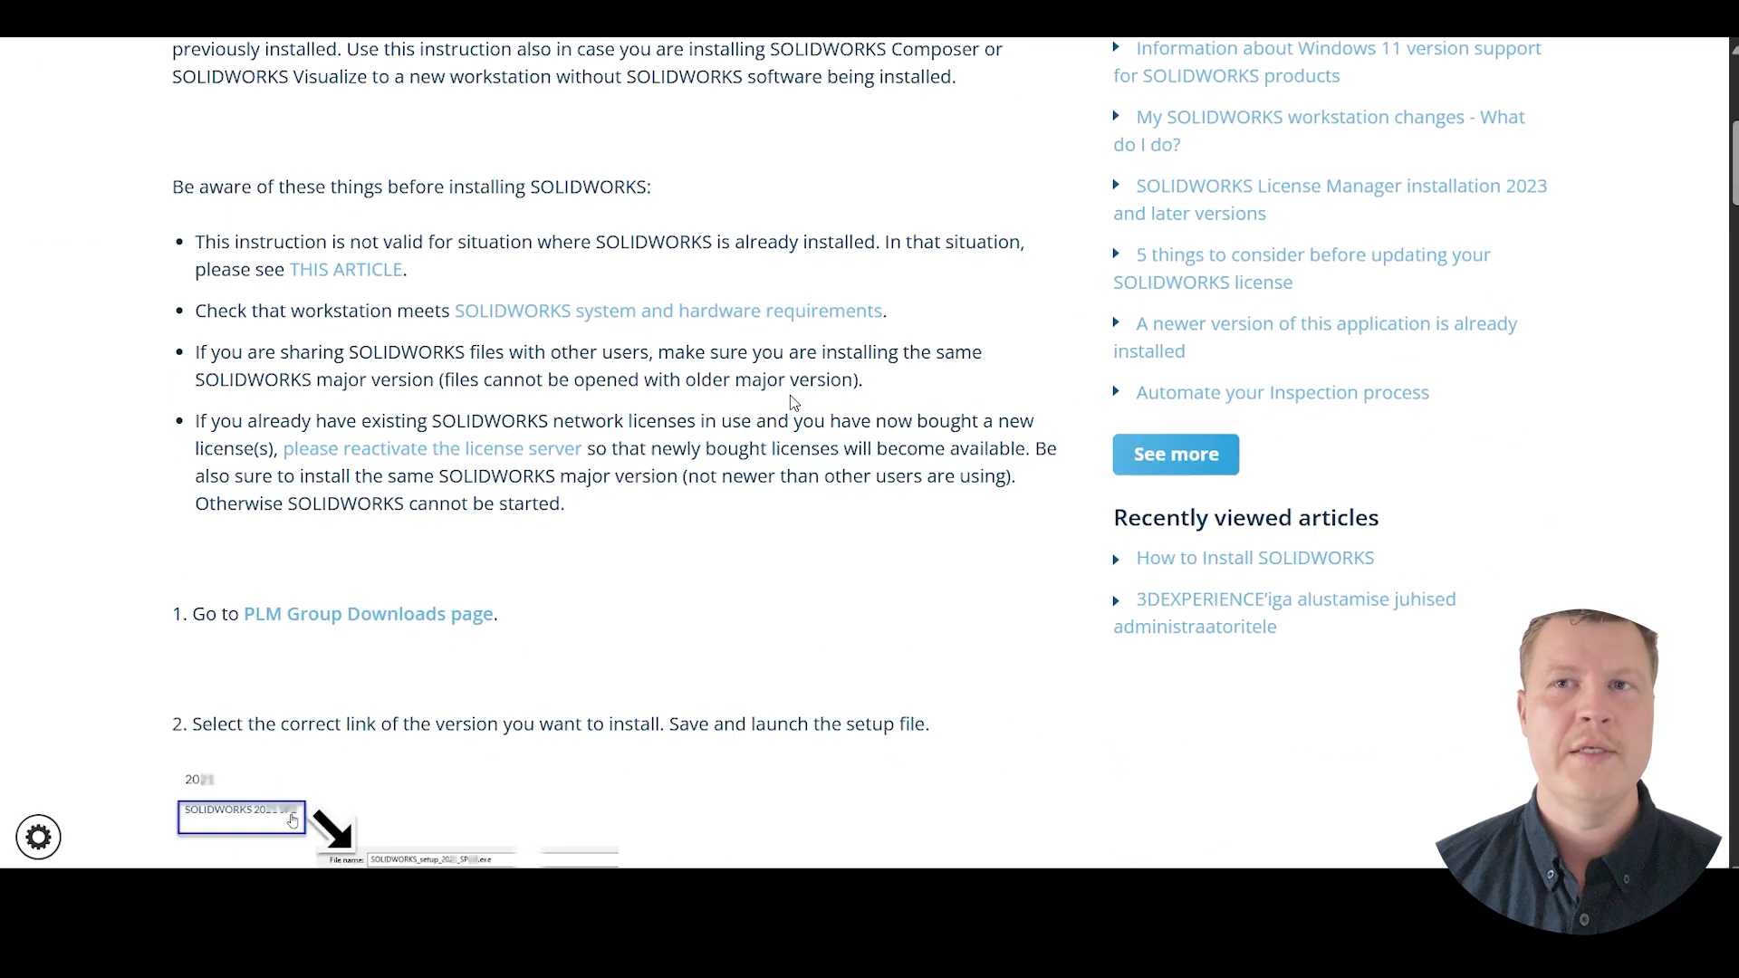
scroll(793, 403, "down", 20)
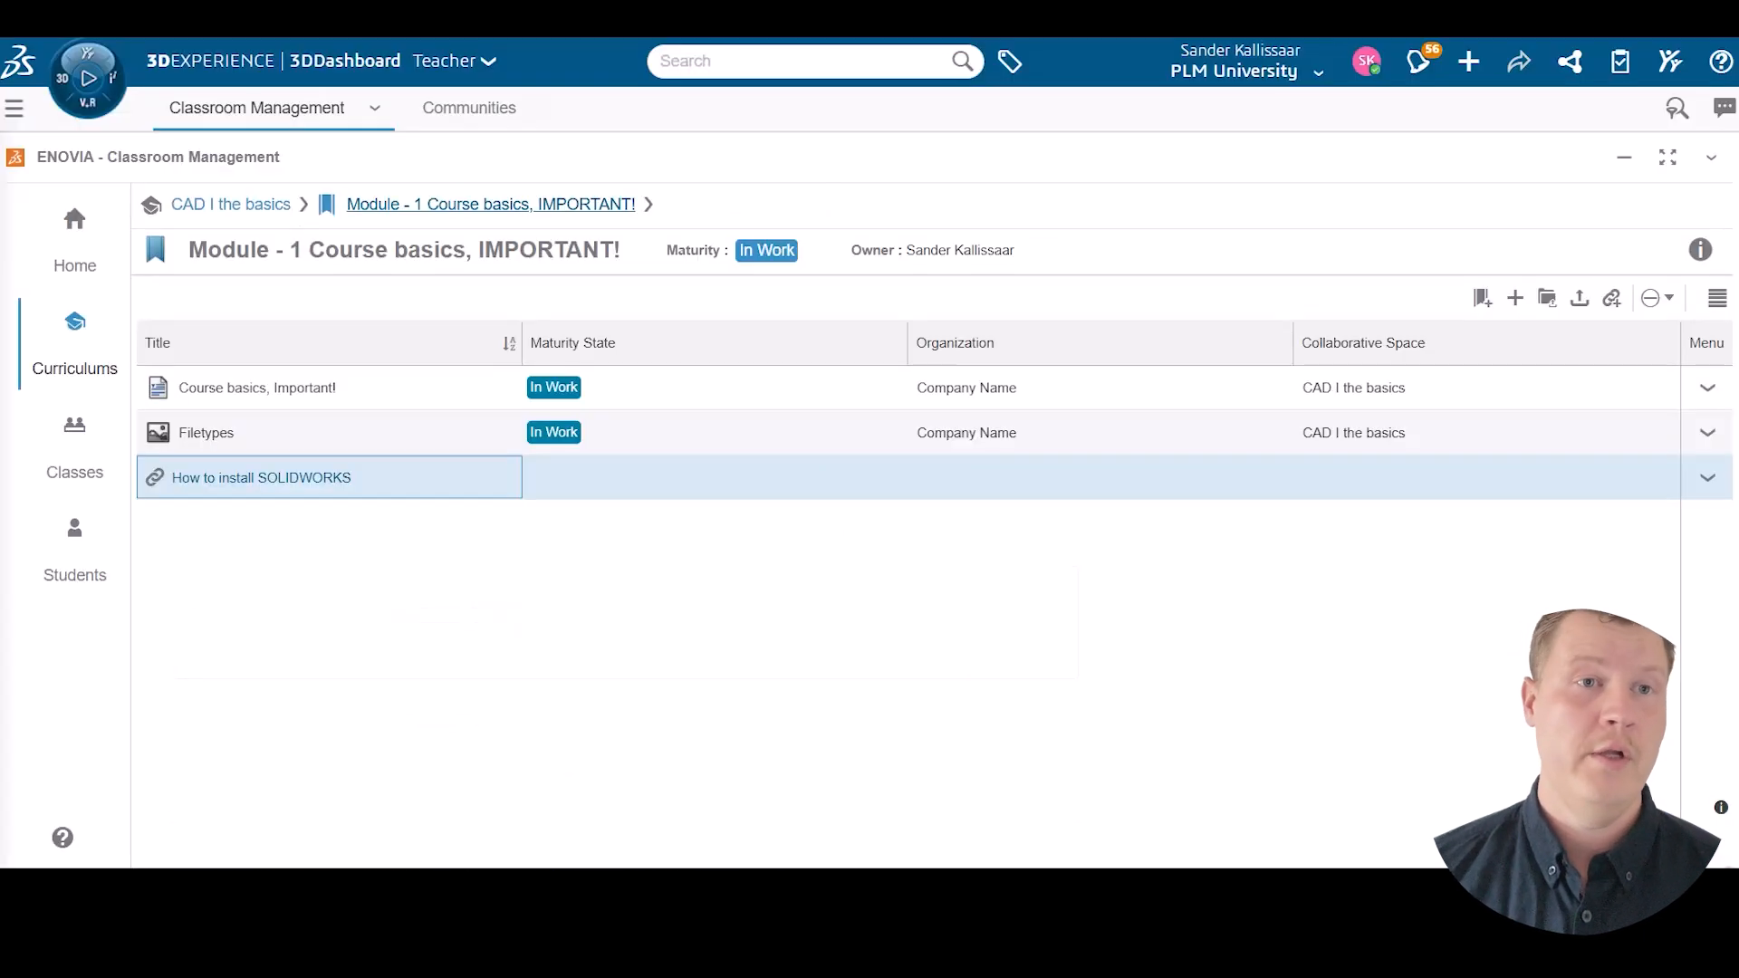
Start a new curriculum named "CAD II the basics" with the description "We continue where we left off with CAD I the basics".
left_click(91, 367)
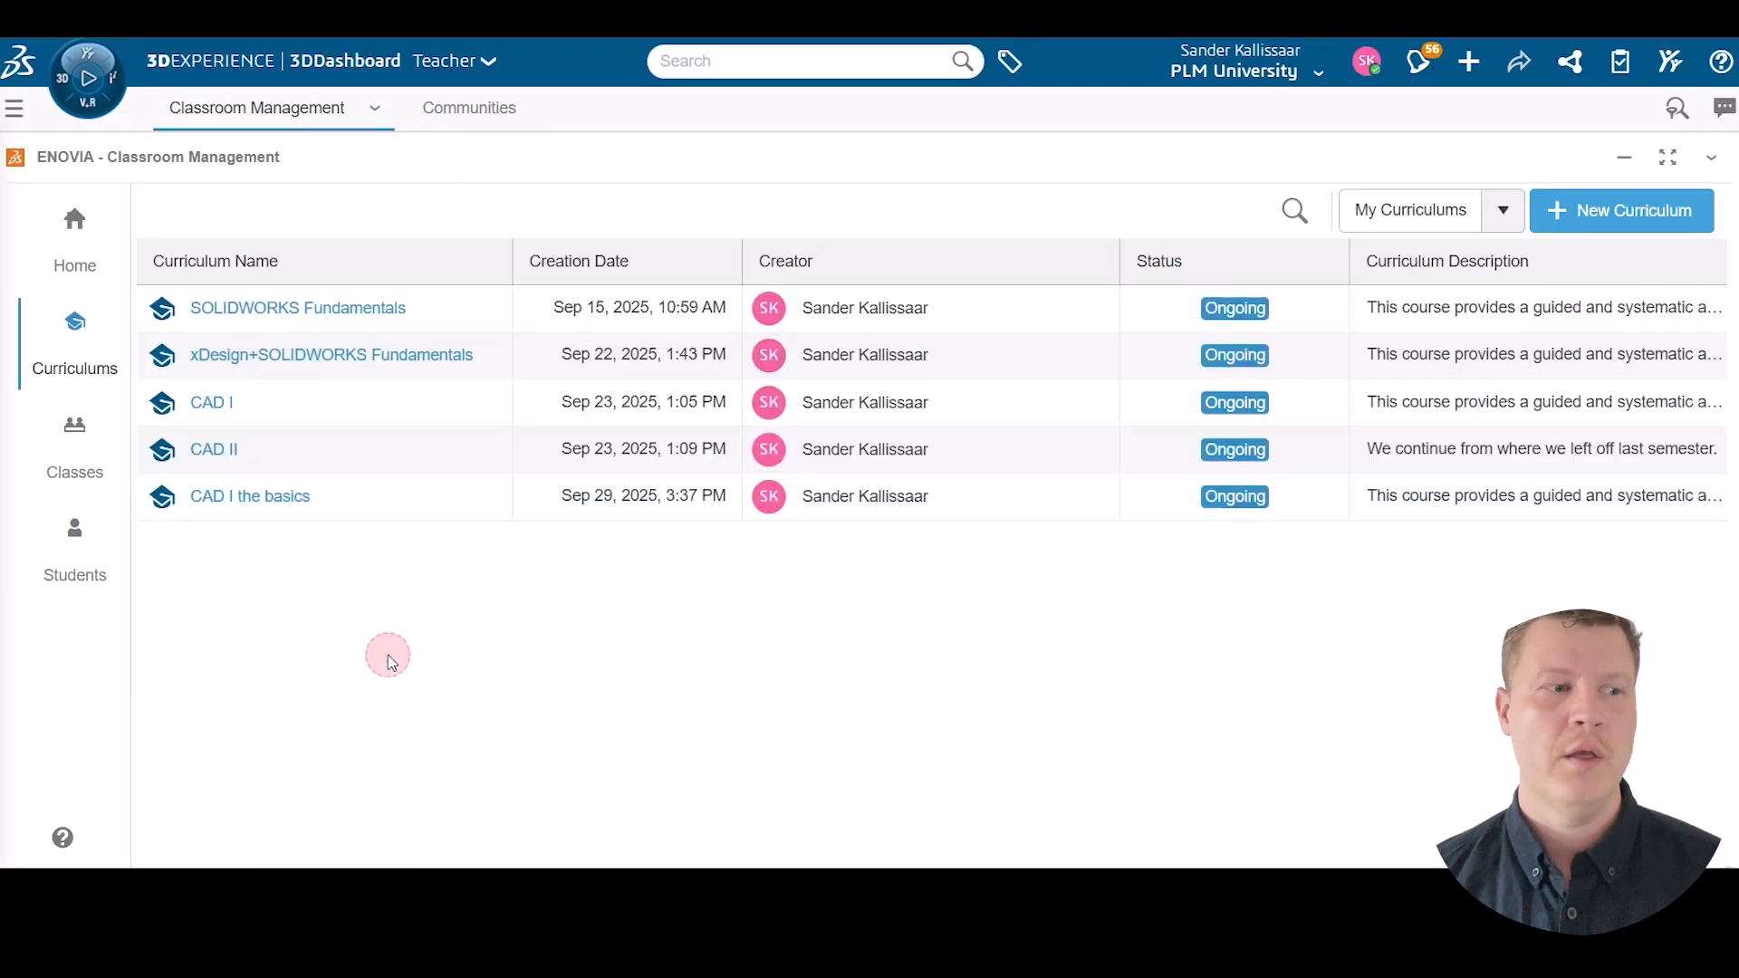
left_click(1594, 218)
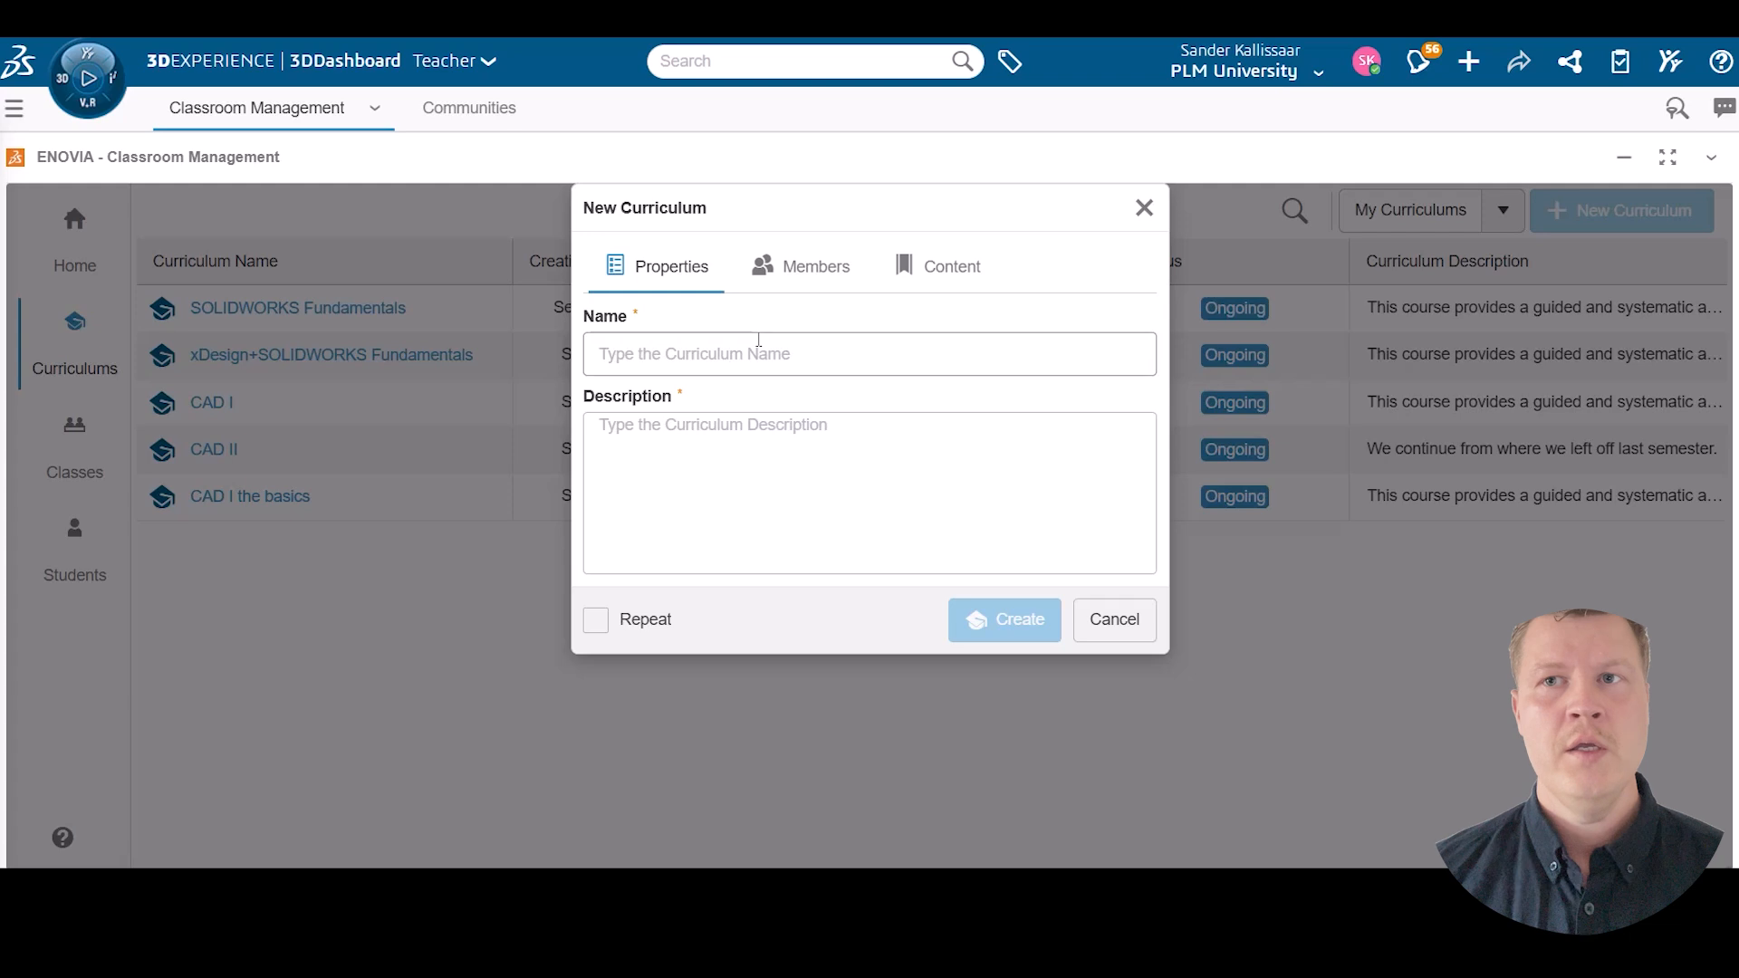
left_click(761, 353)
type("CAD II the basic")
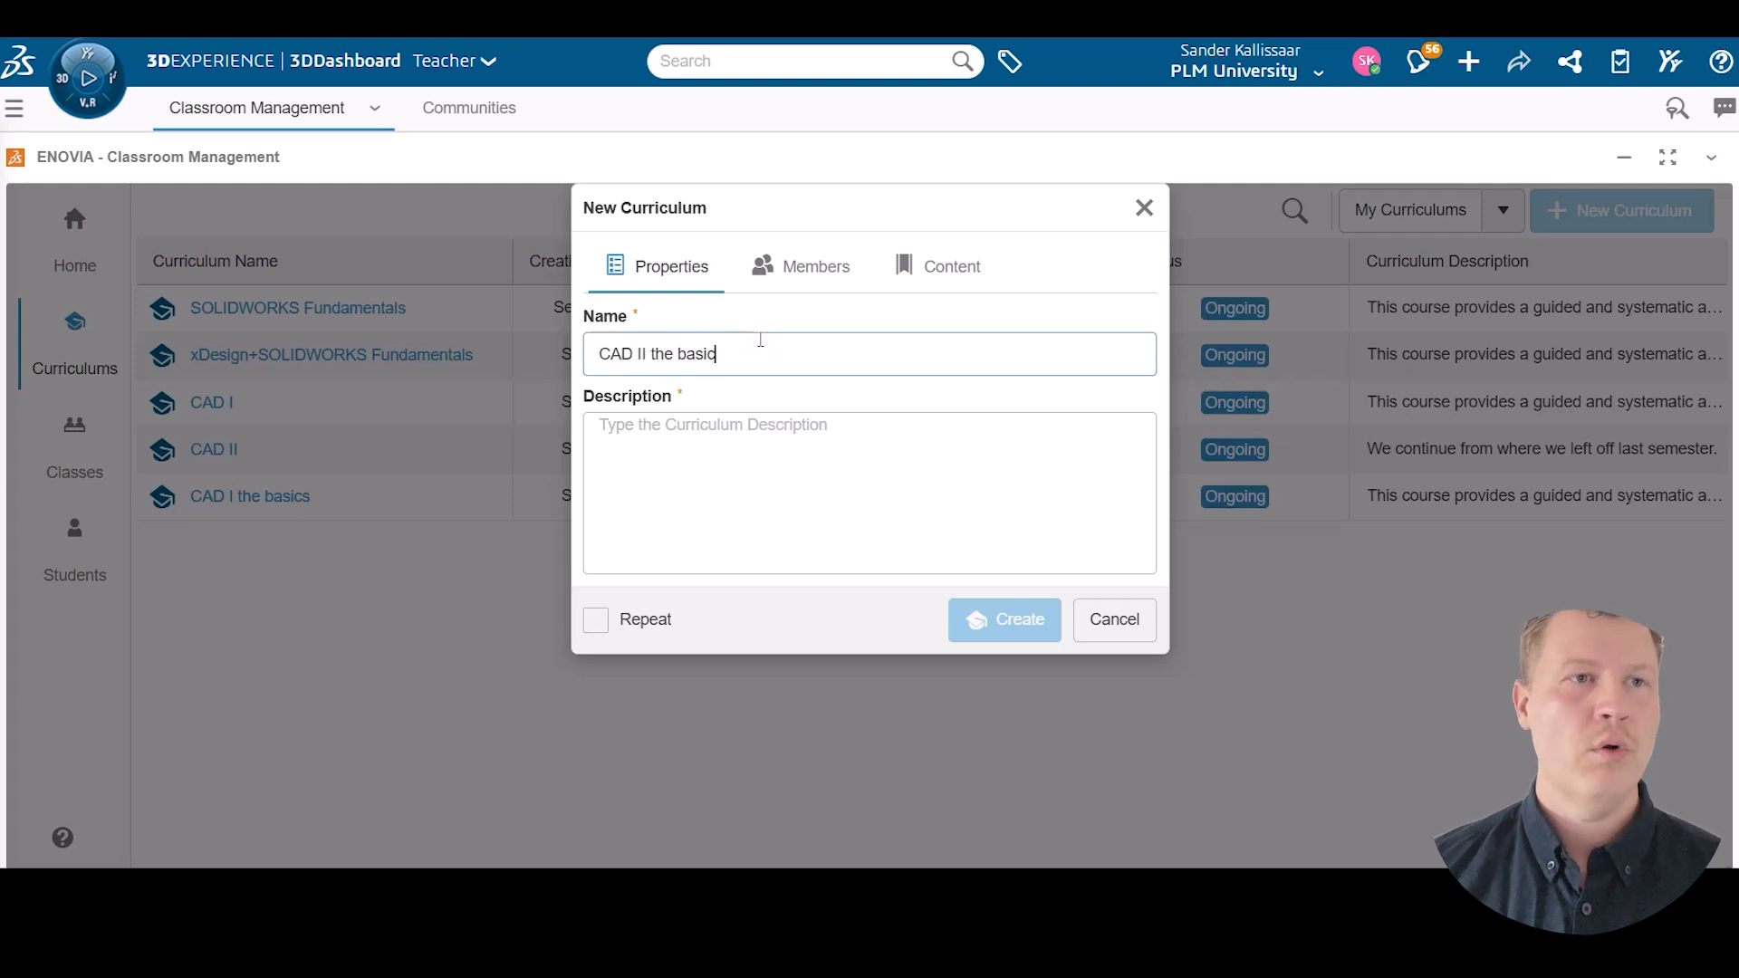
type("s")
key("Tab")
type("We continue where we left off with CAD I the basics")
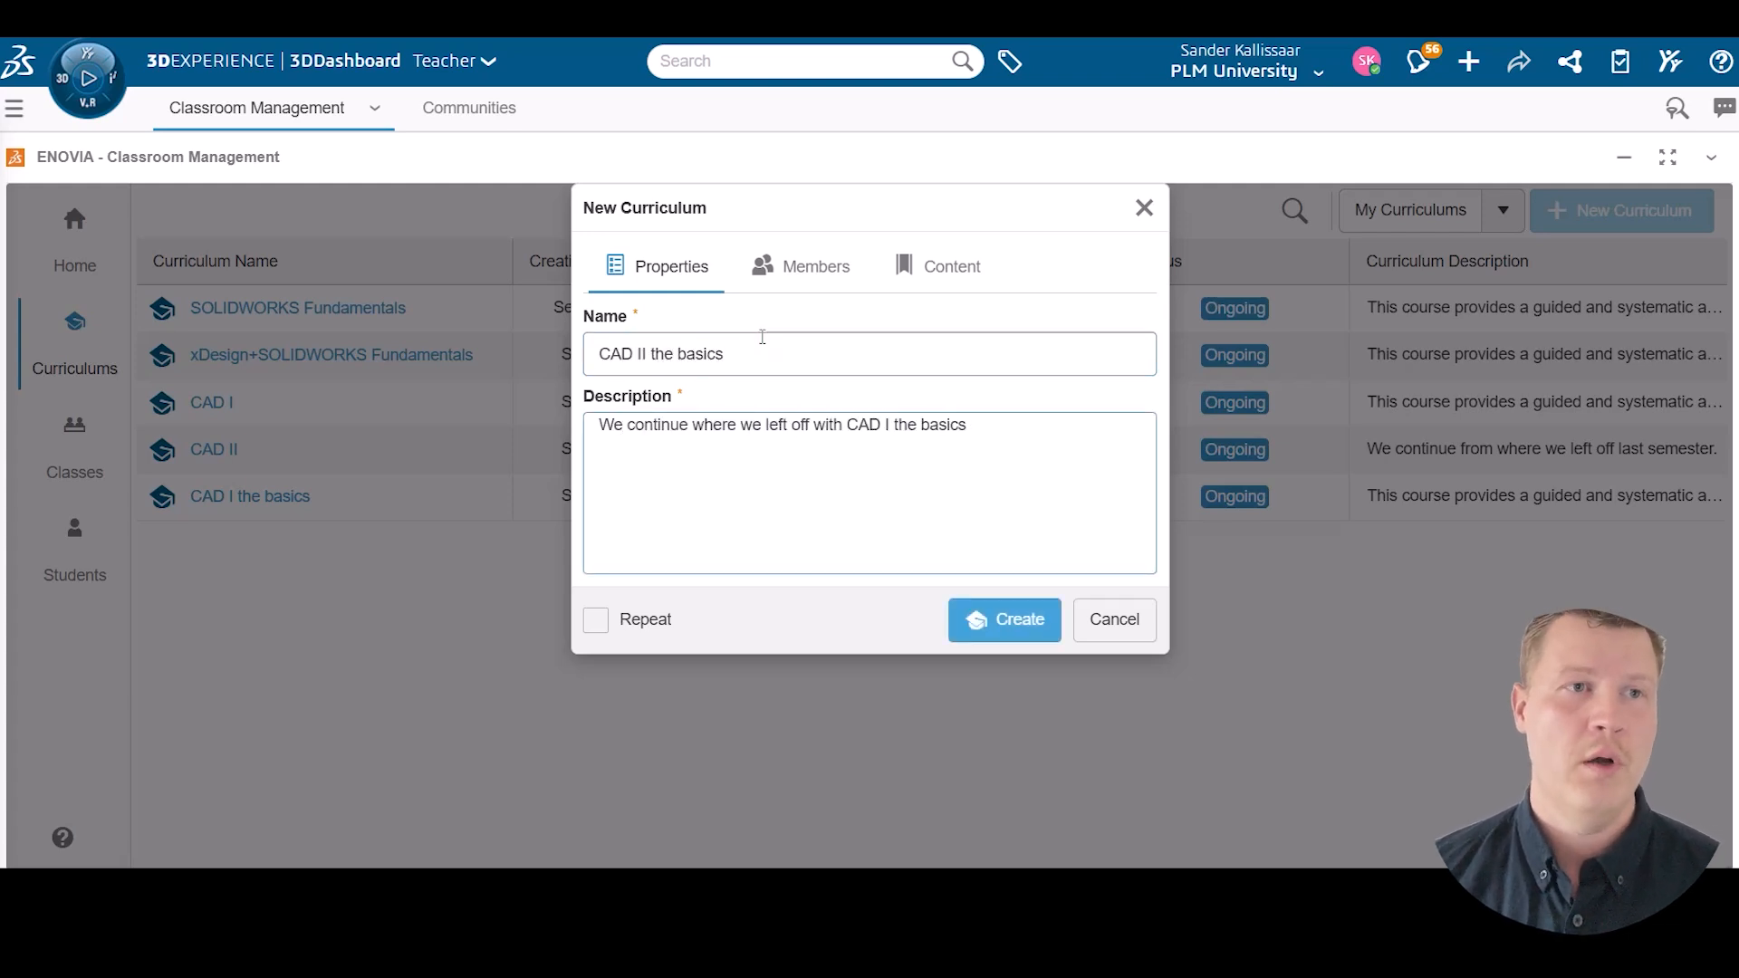
Add a colleague as a second author of the CAD II the basics curriculum.
left_click(800, 265)
left_click(868, 349)
type("joakim")
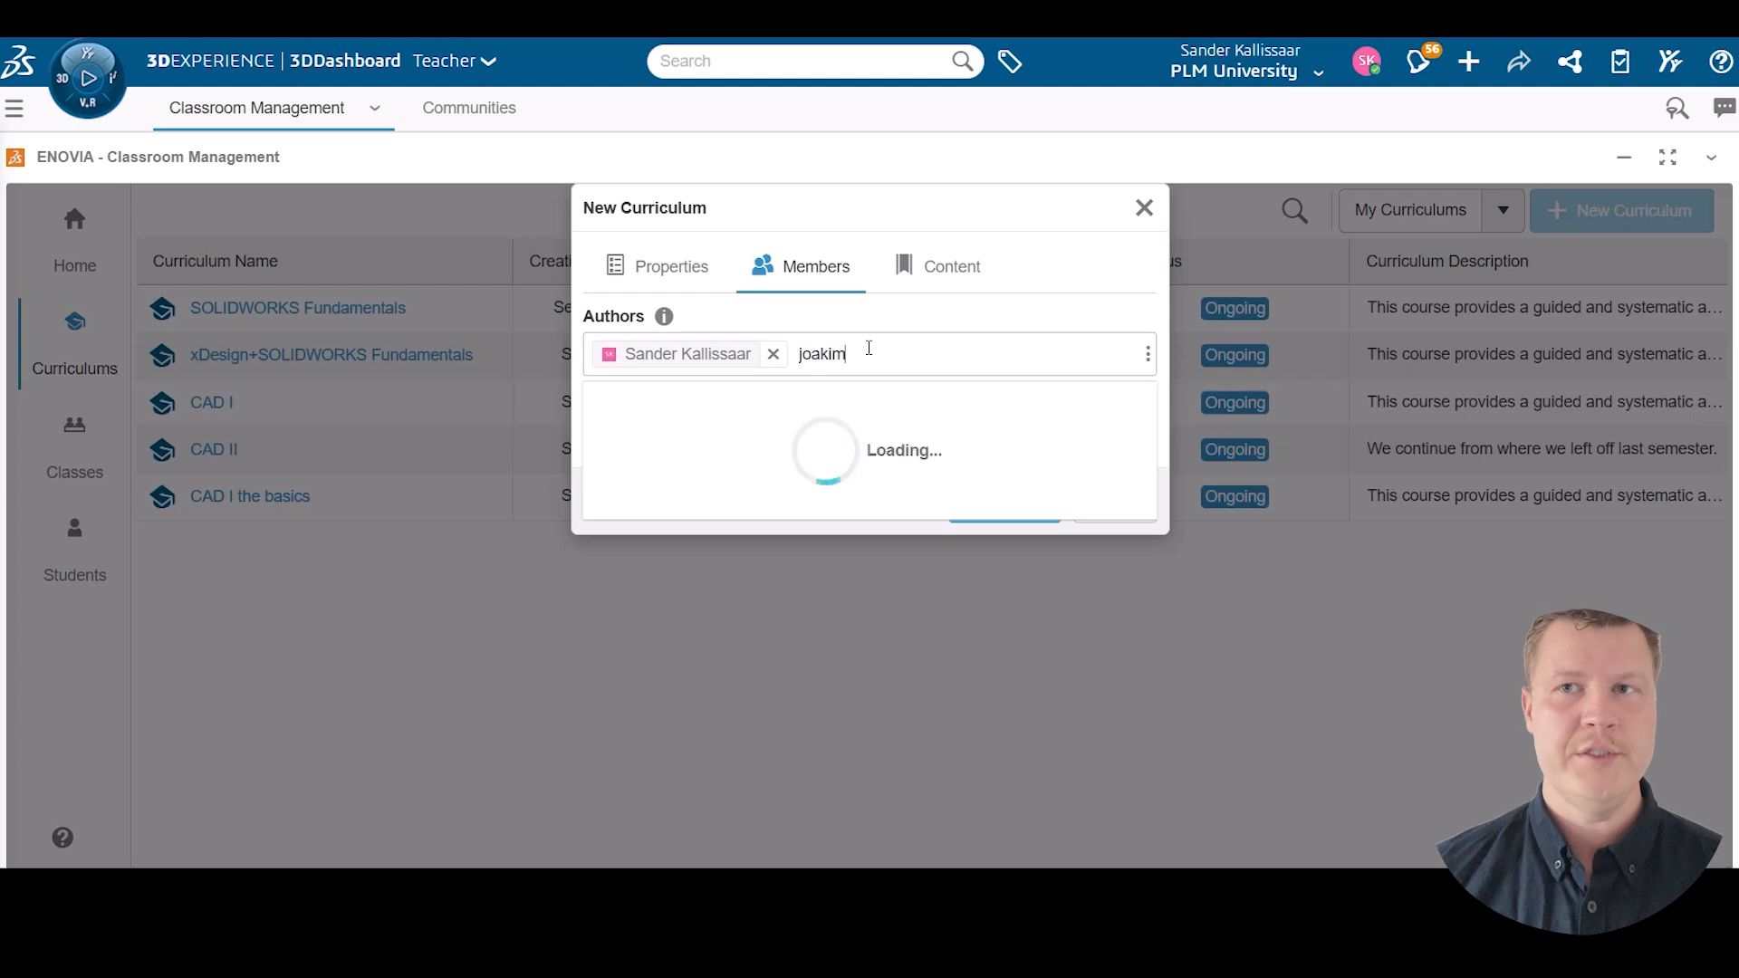
left_click(843, 402)
Choose to organize the CAD II the basics content manually later, then create and open the curriculum.
left_click(927, 284)
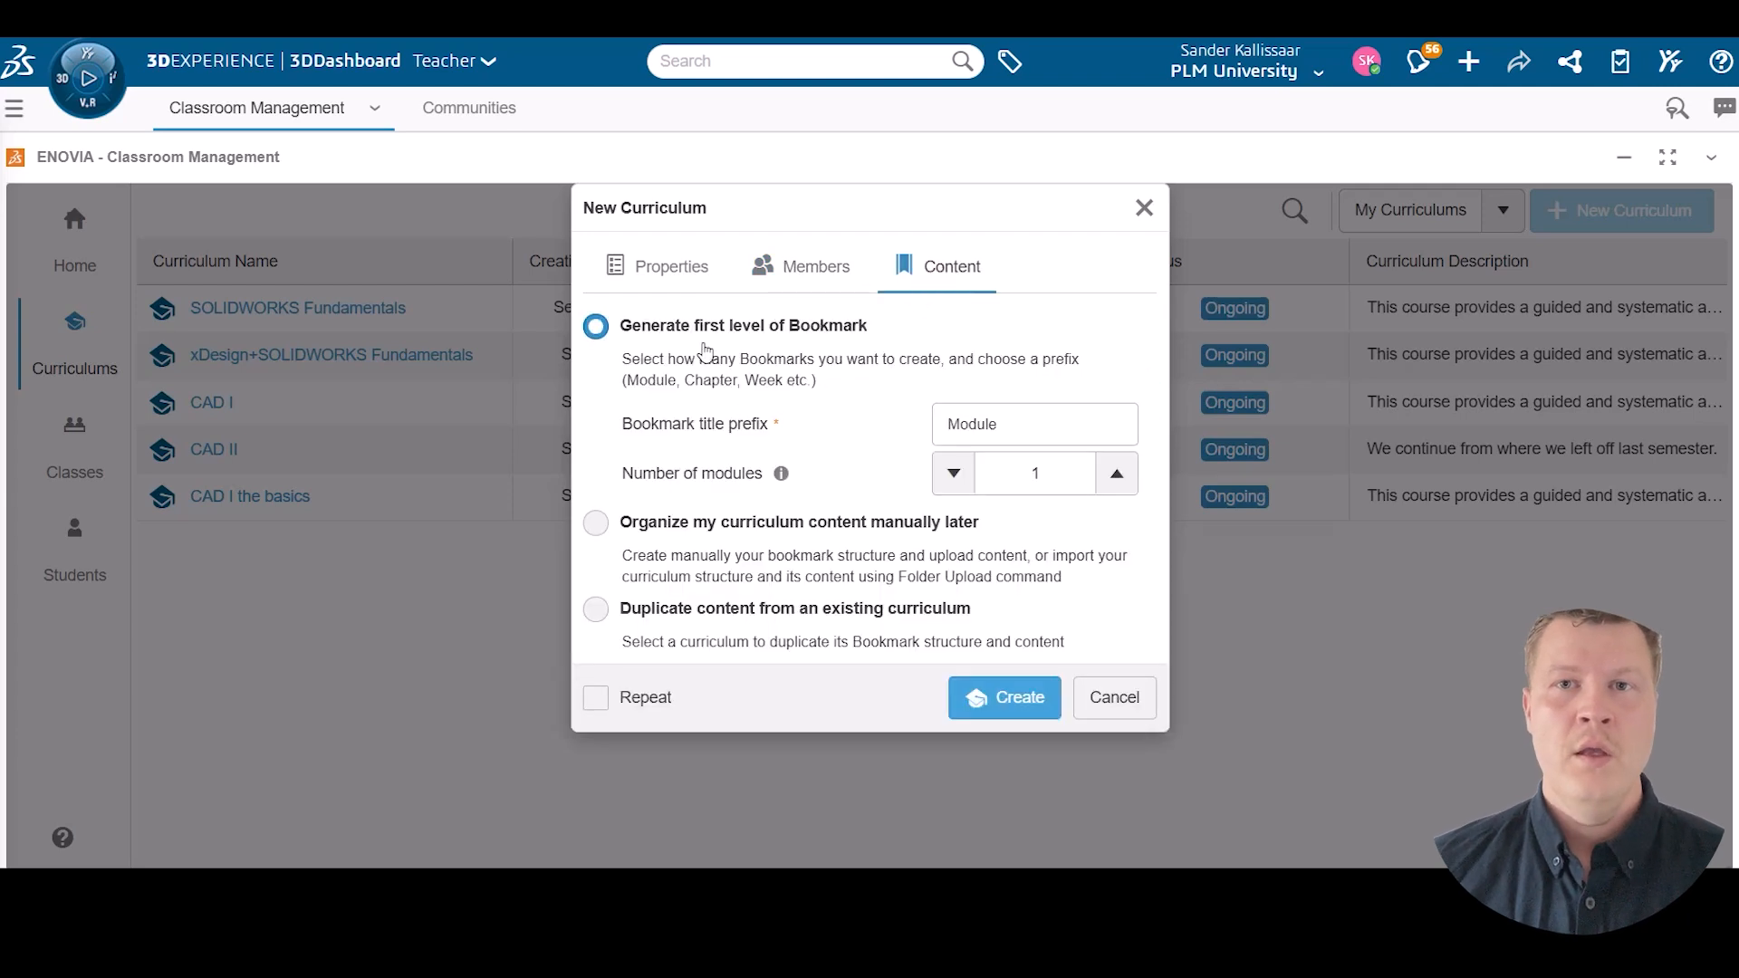
left_click(614, 526)
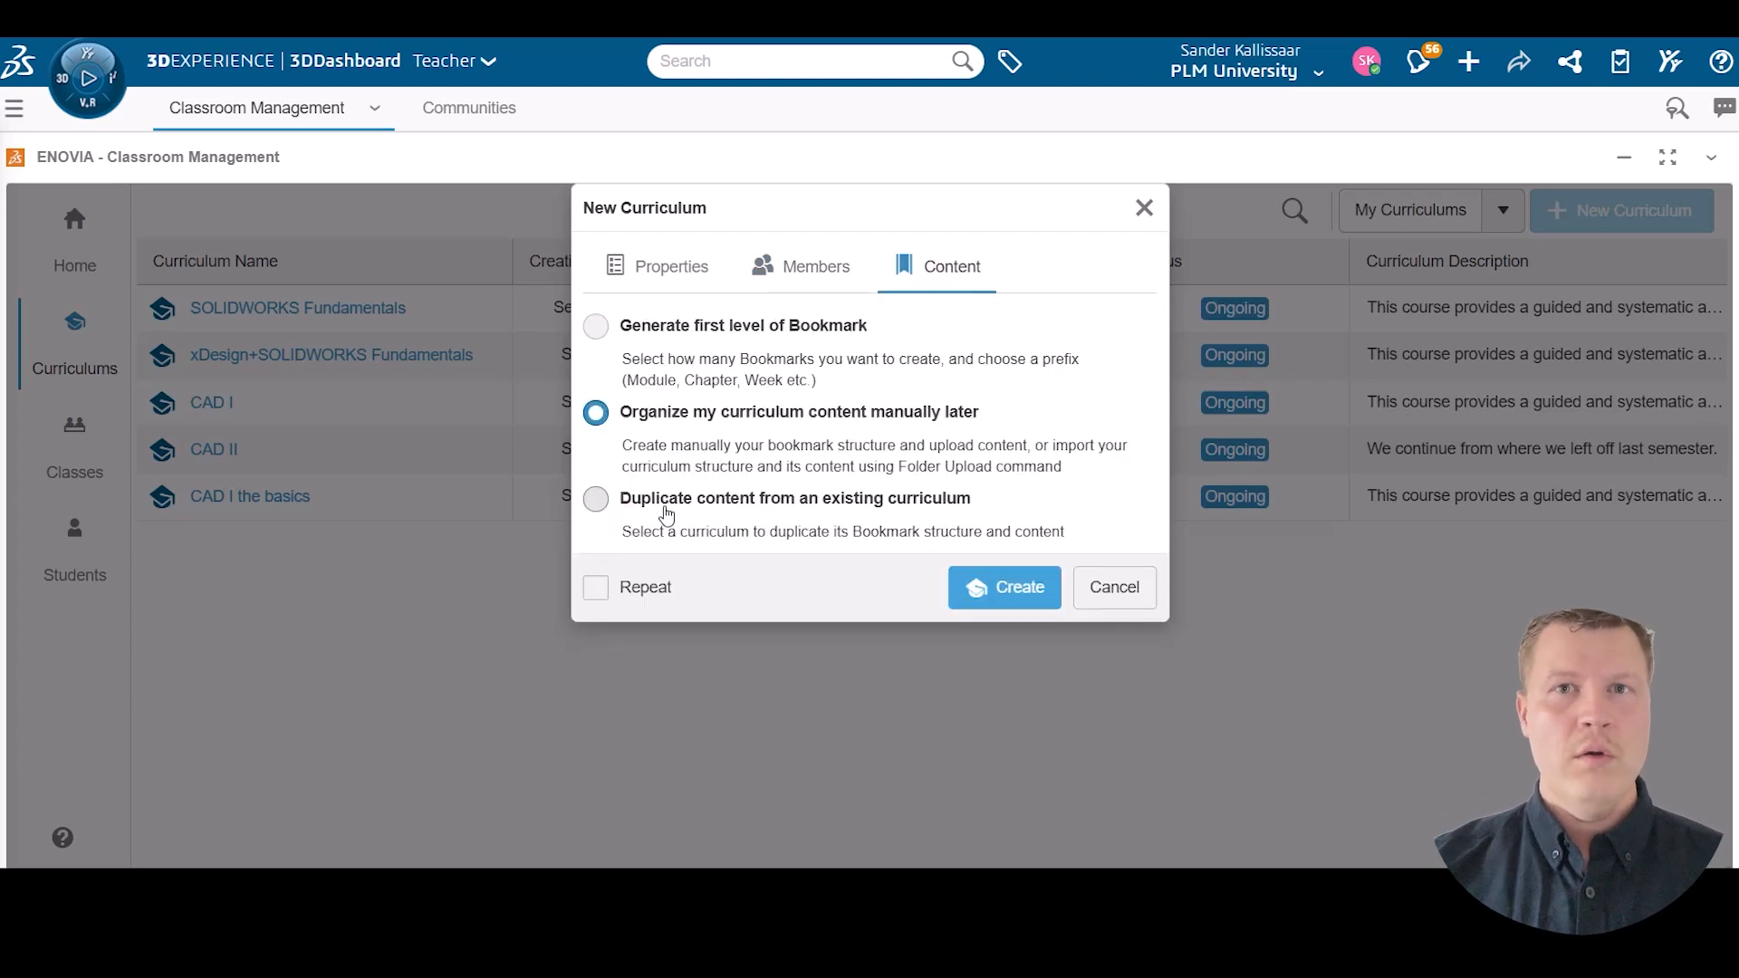
left_click(1000, 587)
left_click(975, 699)
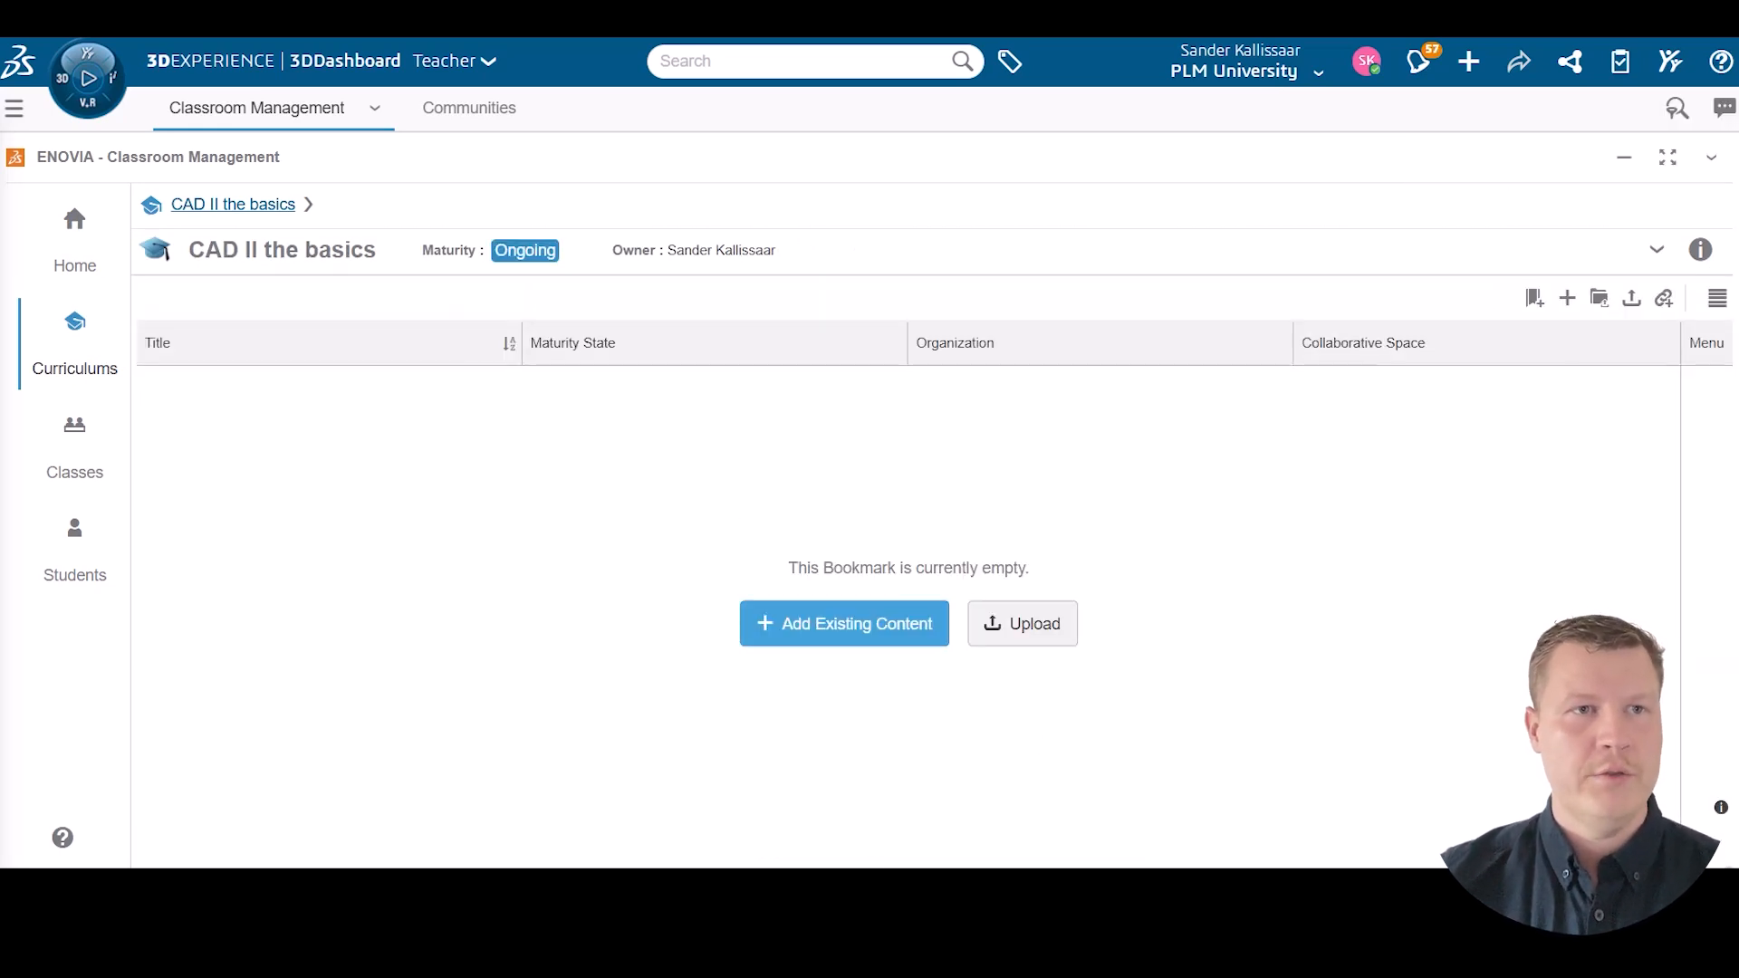
Upload all folders from the Teacher role folder in File Explorer into the CAD II the basics curriculum and review the upload report.
key("alt+Tab")
left_click(1156, 568)
left_click(602, 65)
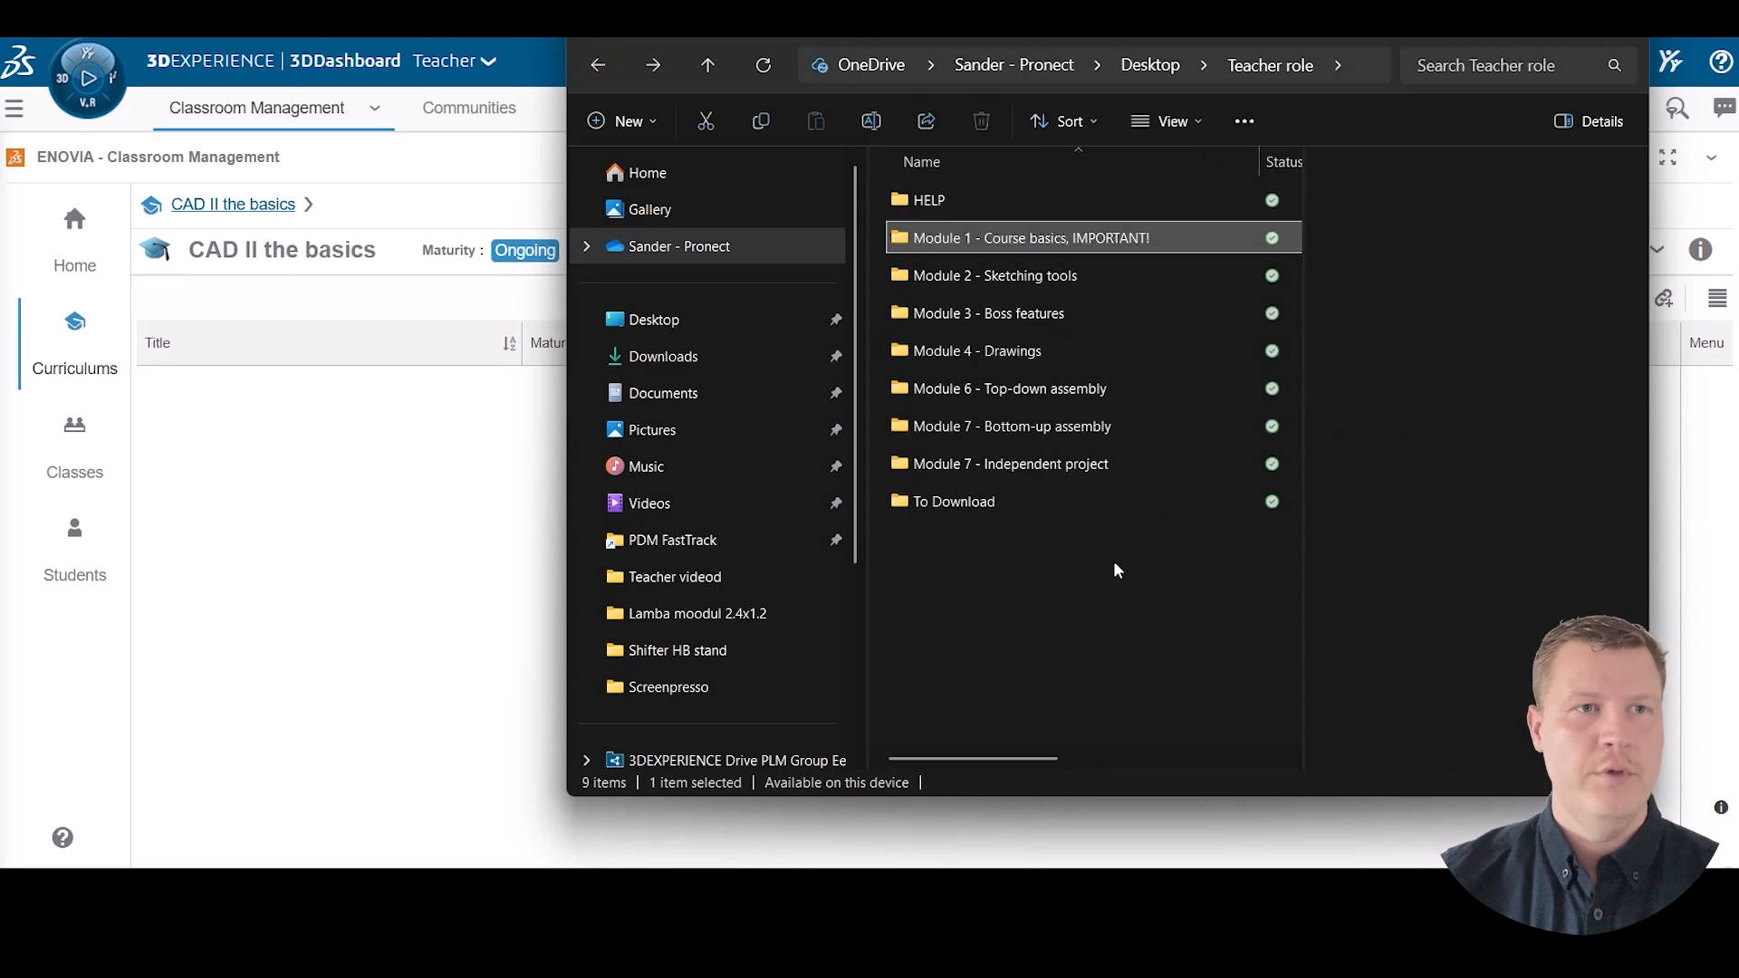
left_click_drag(1138, 652, 919, 190)
left_click_drag(933, 200, 440, 525)
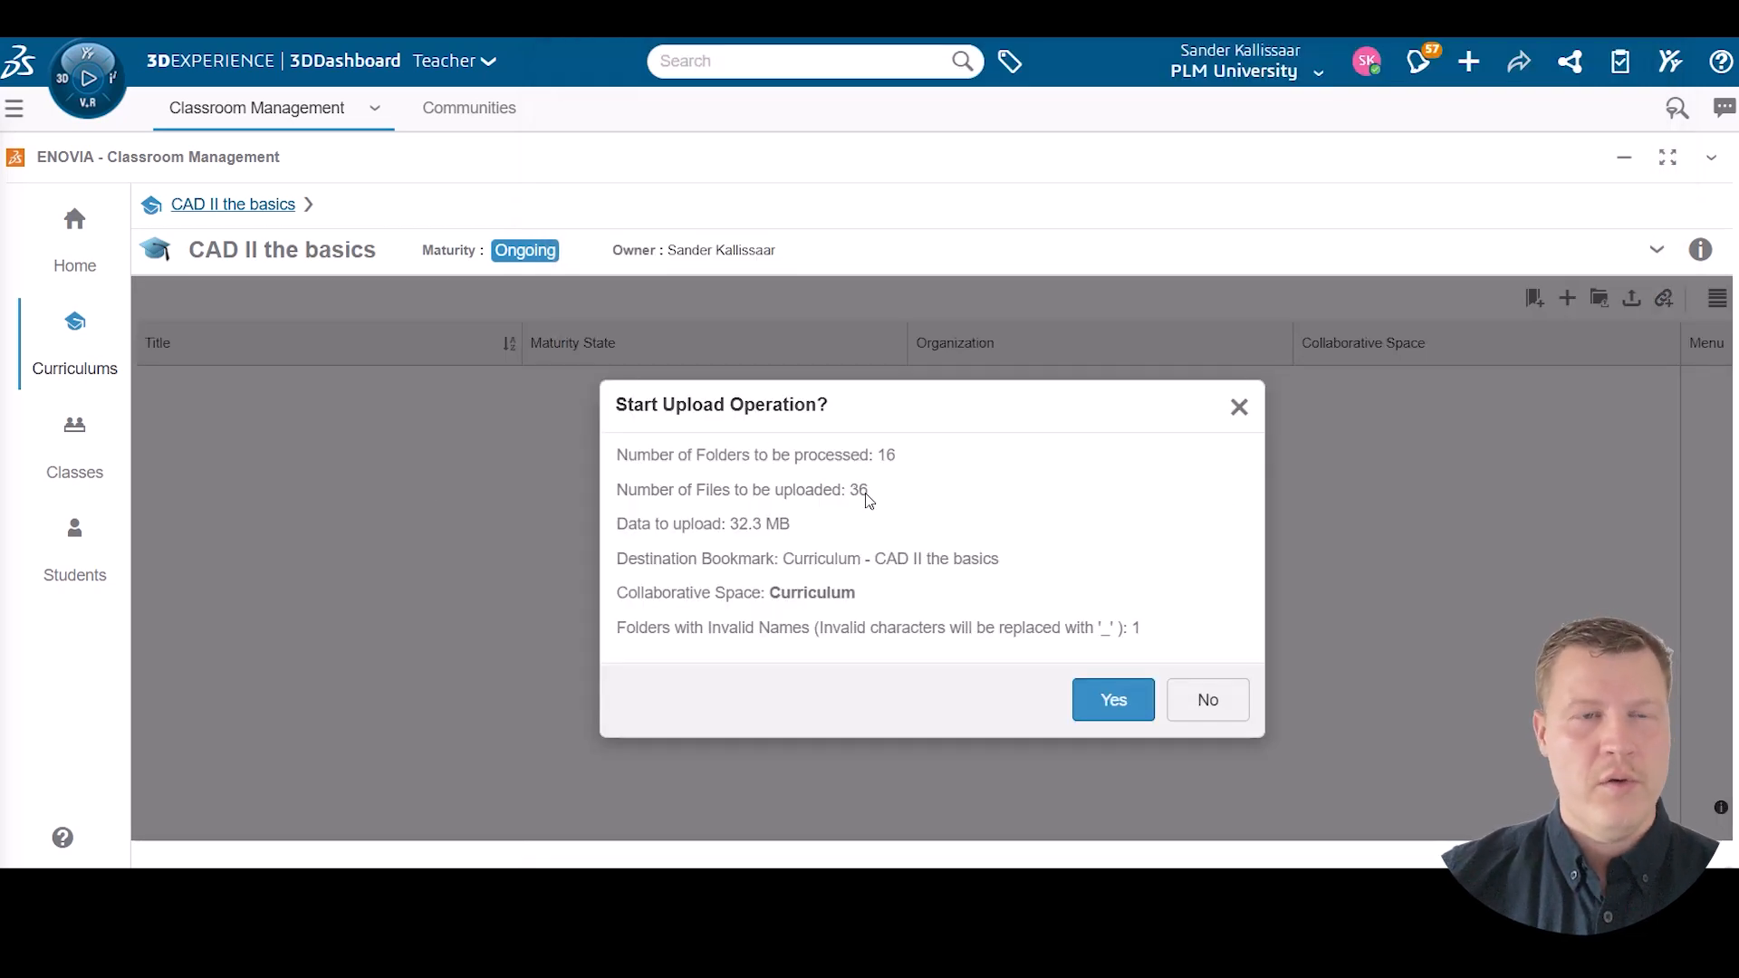
left_click(1122, 690)
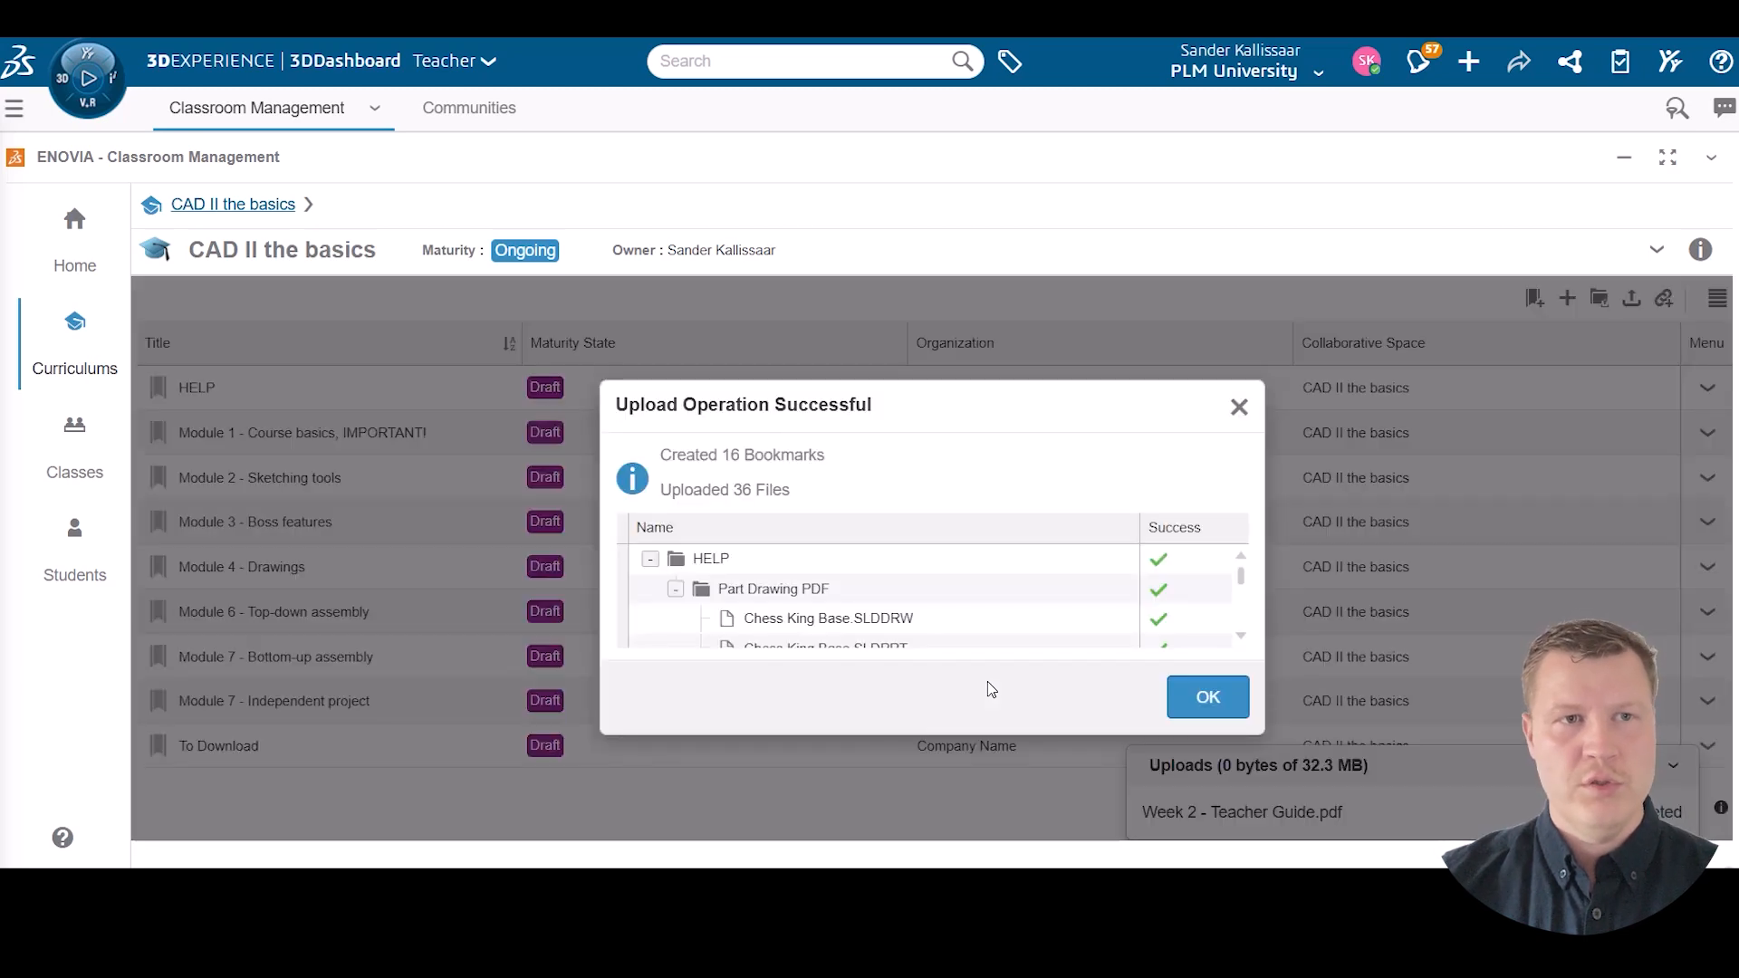
scroll(1088, 597, "down", 1)
scroll(1091, 604, "down", 15)
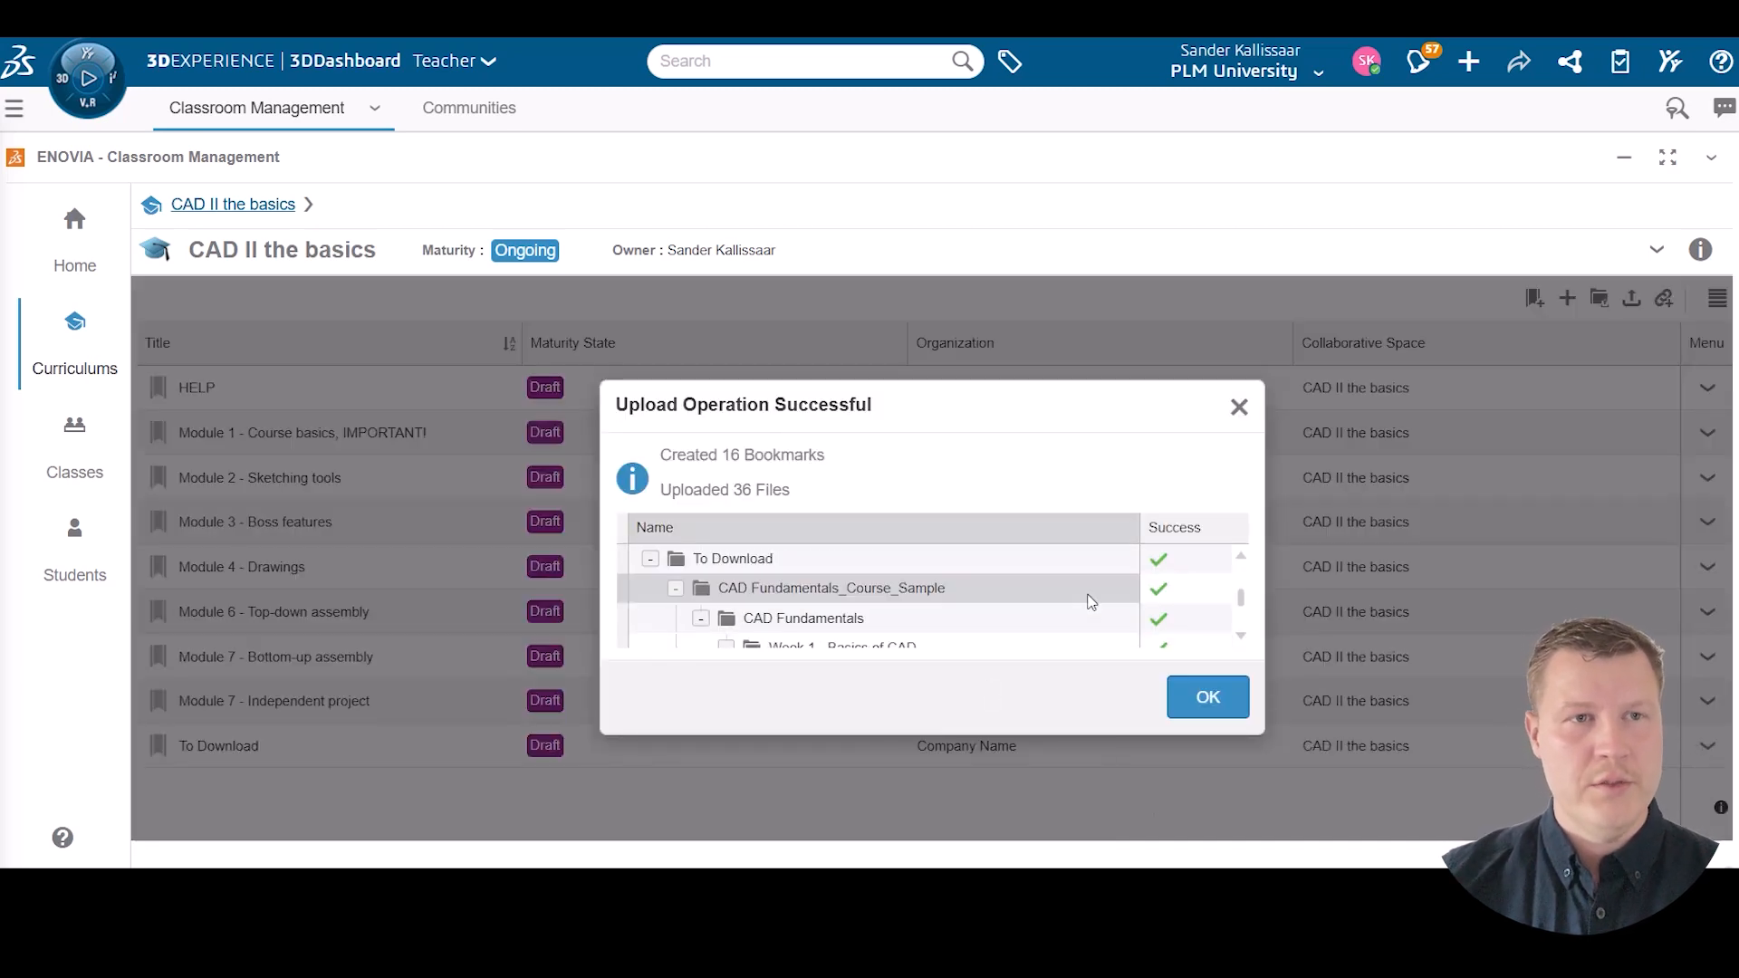
left_click(1204, 698)
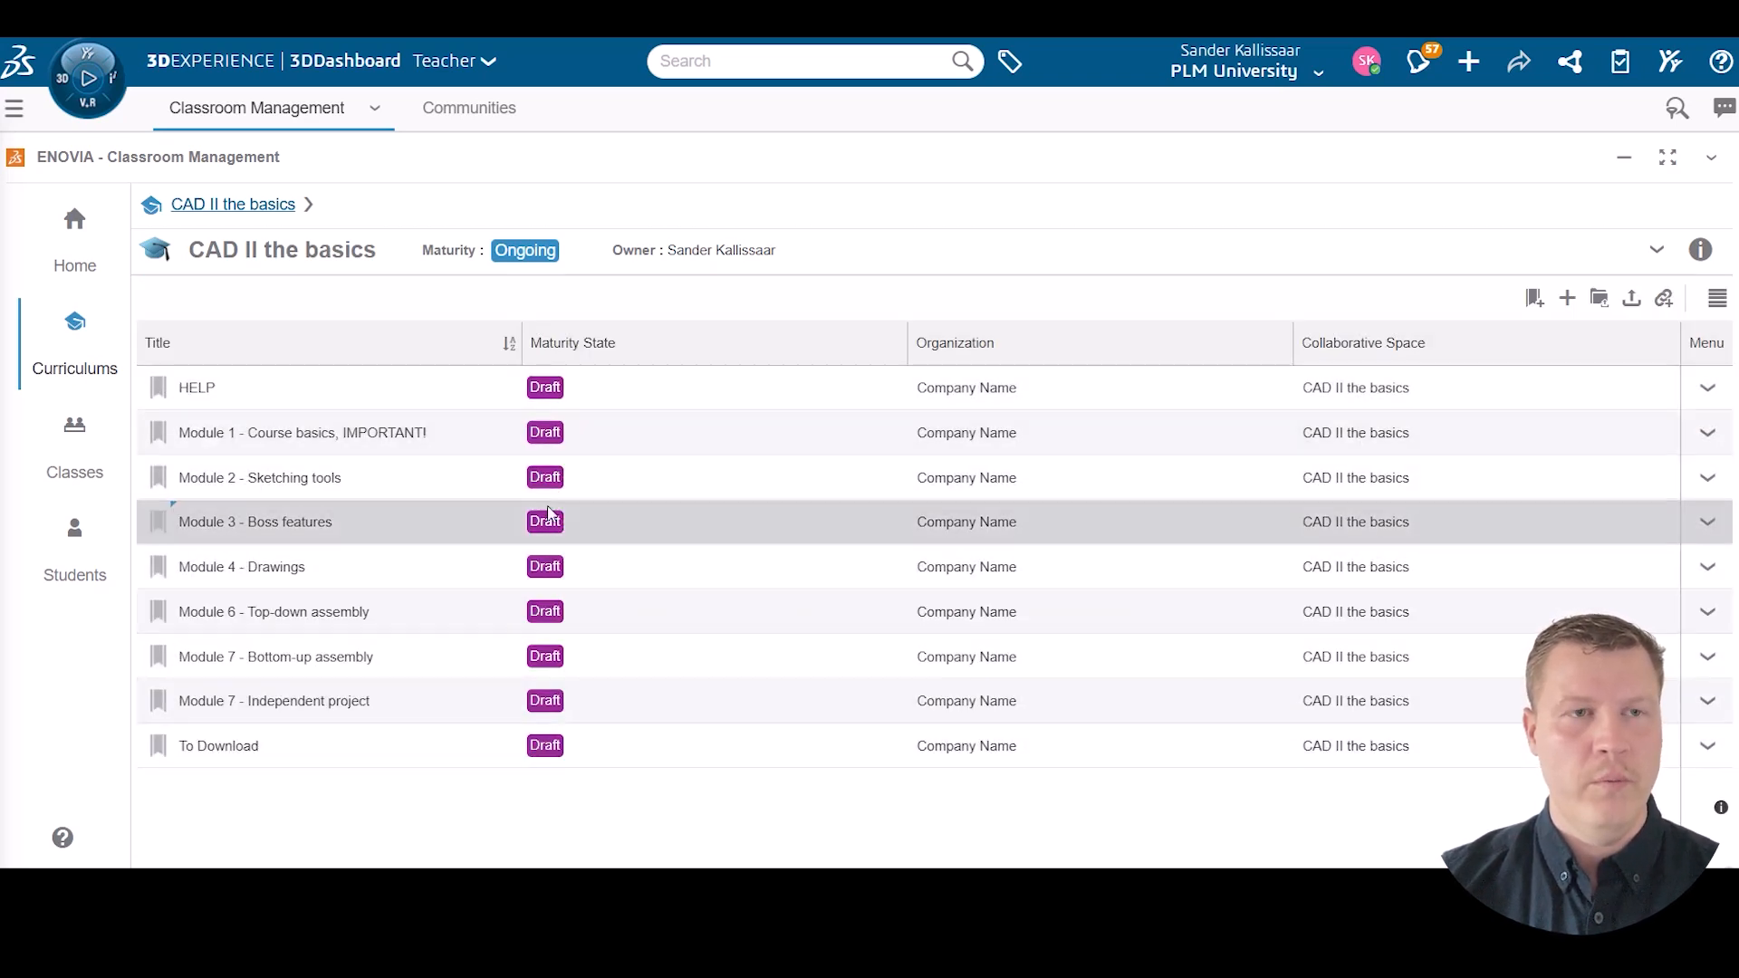
Change the maturity state of the HELP bookmark to In Work.
left_click(544, 388)
left_click(756, 536)
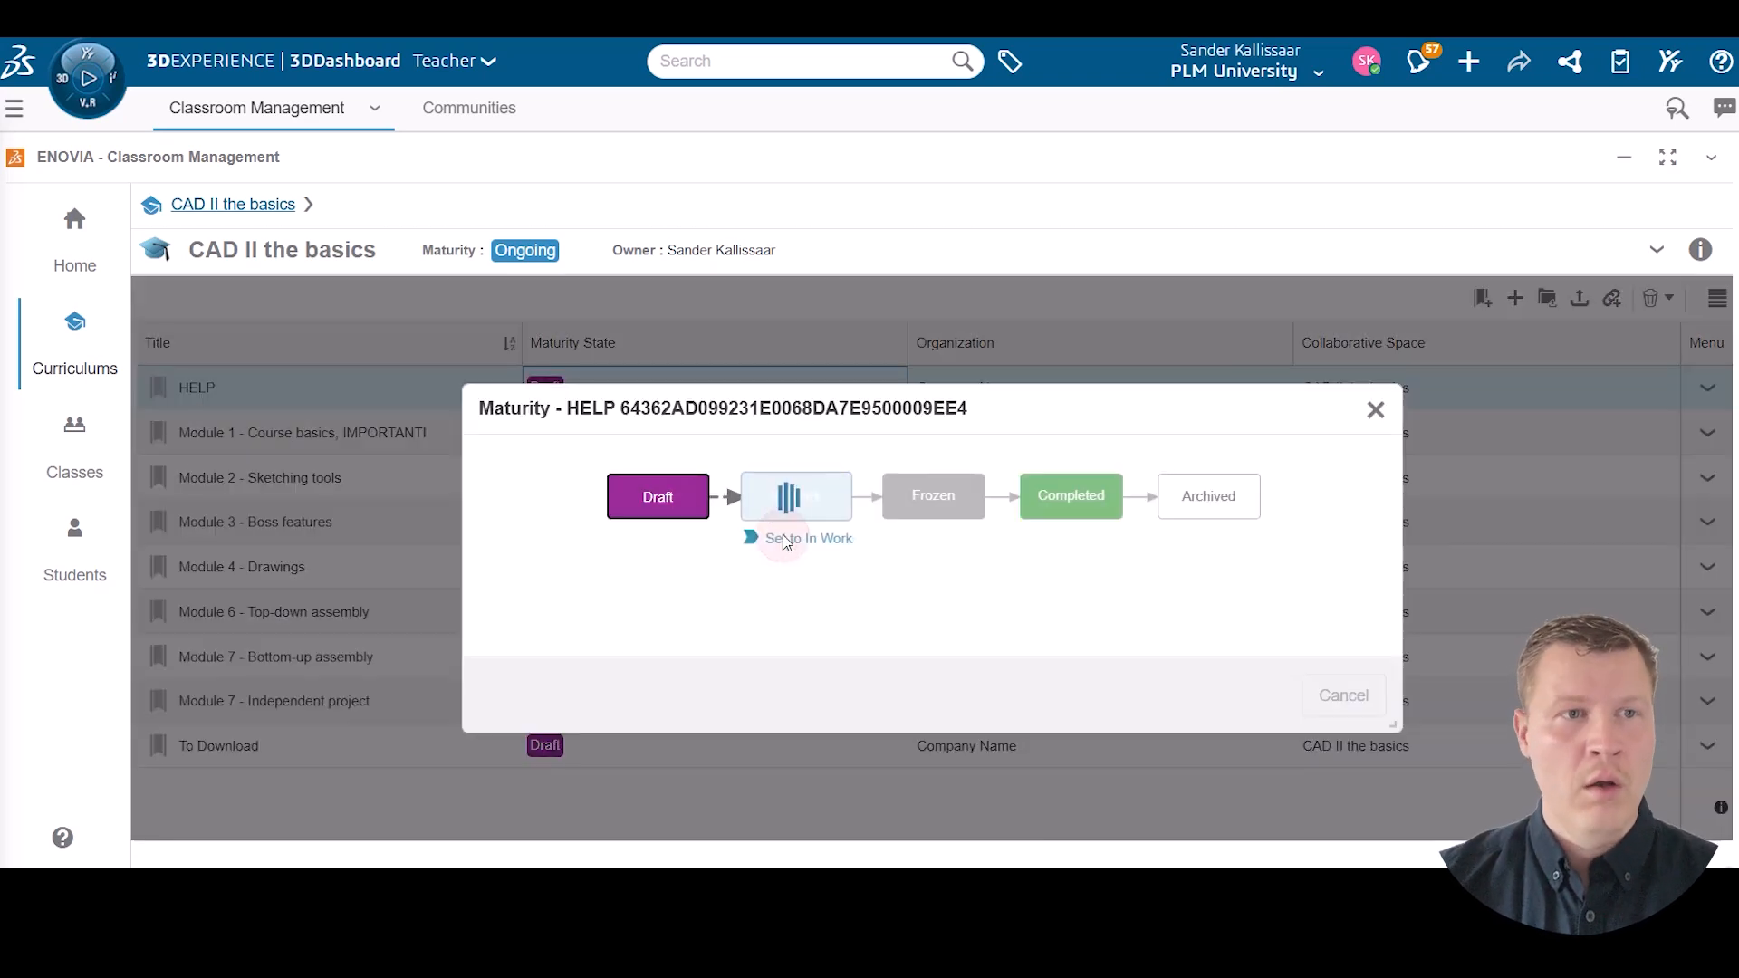
left_click(920, 791)
Change the maturity of all remaining bookmarks, from Module 1 - Course basics through To Download, to In Work in one operation.
left_click(715, 433)
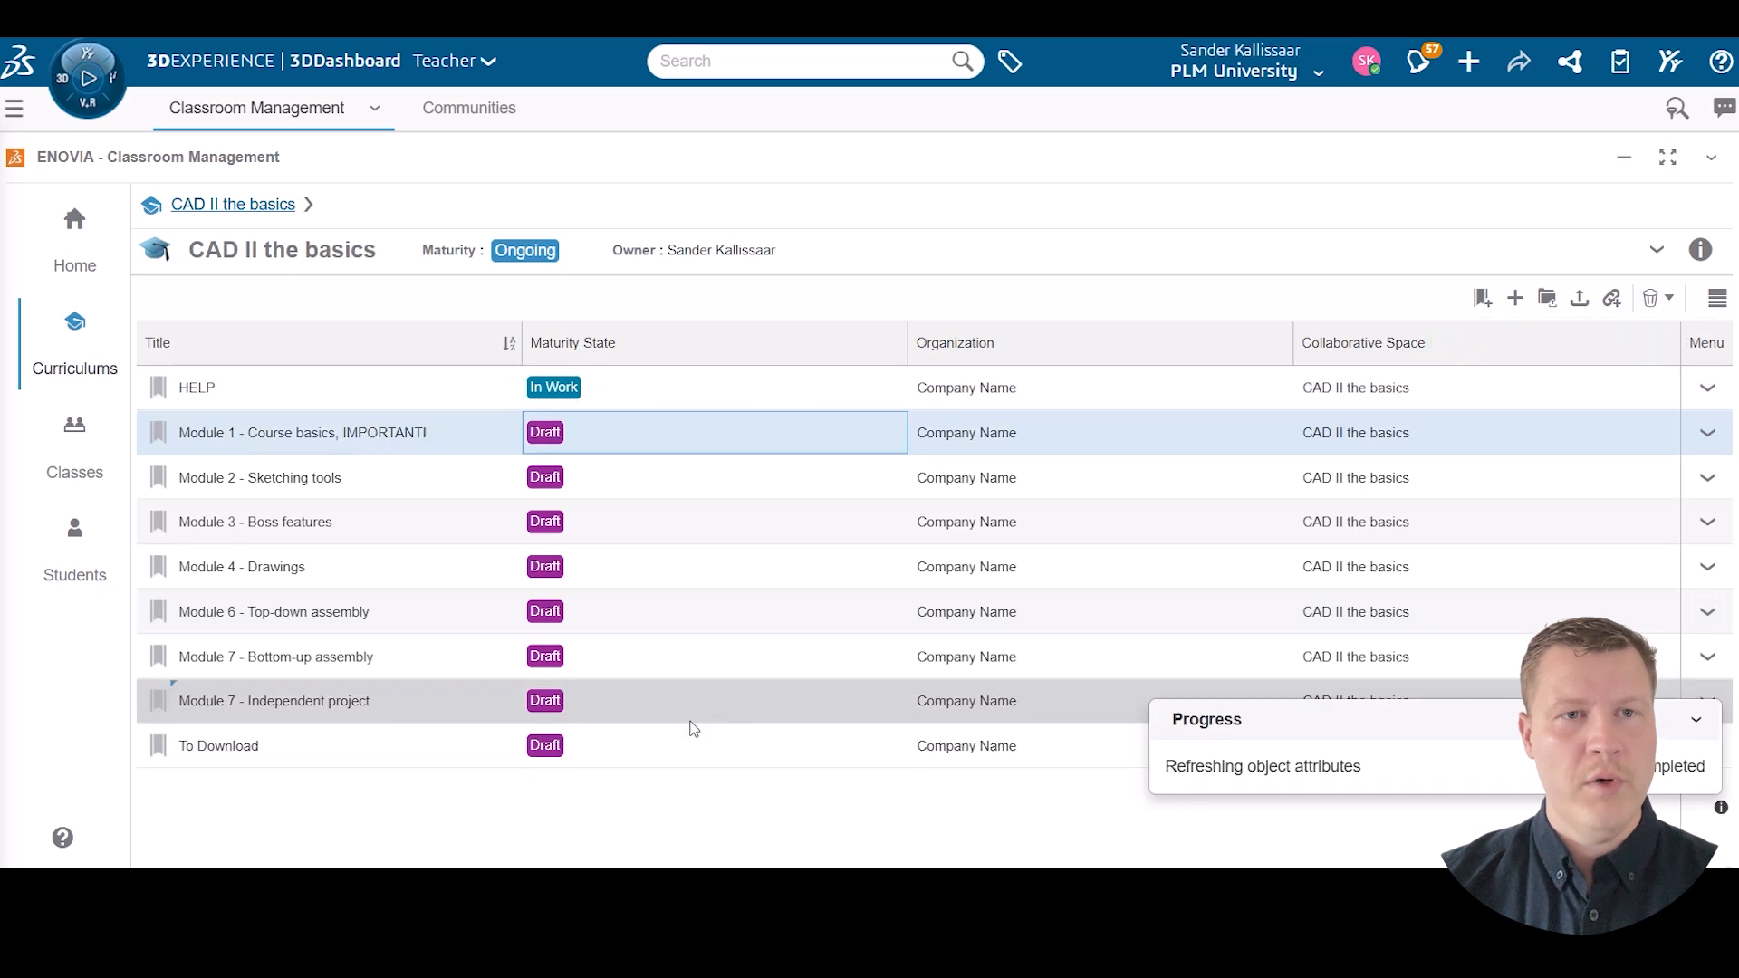
left_click(644, 745, "shift")
left_click(543, 746)
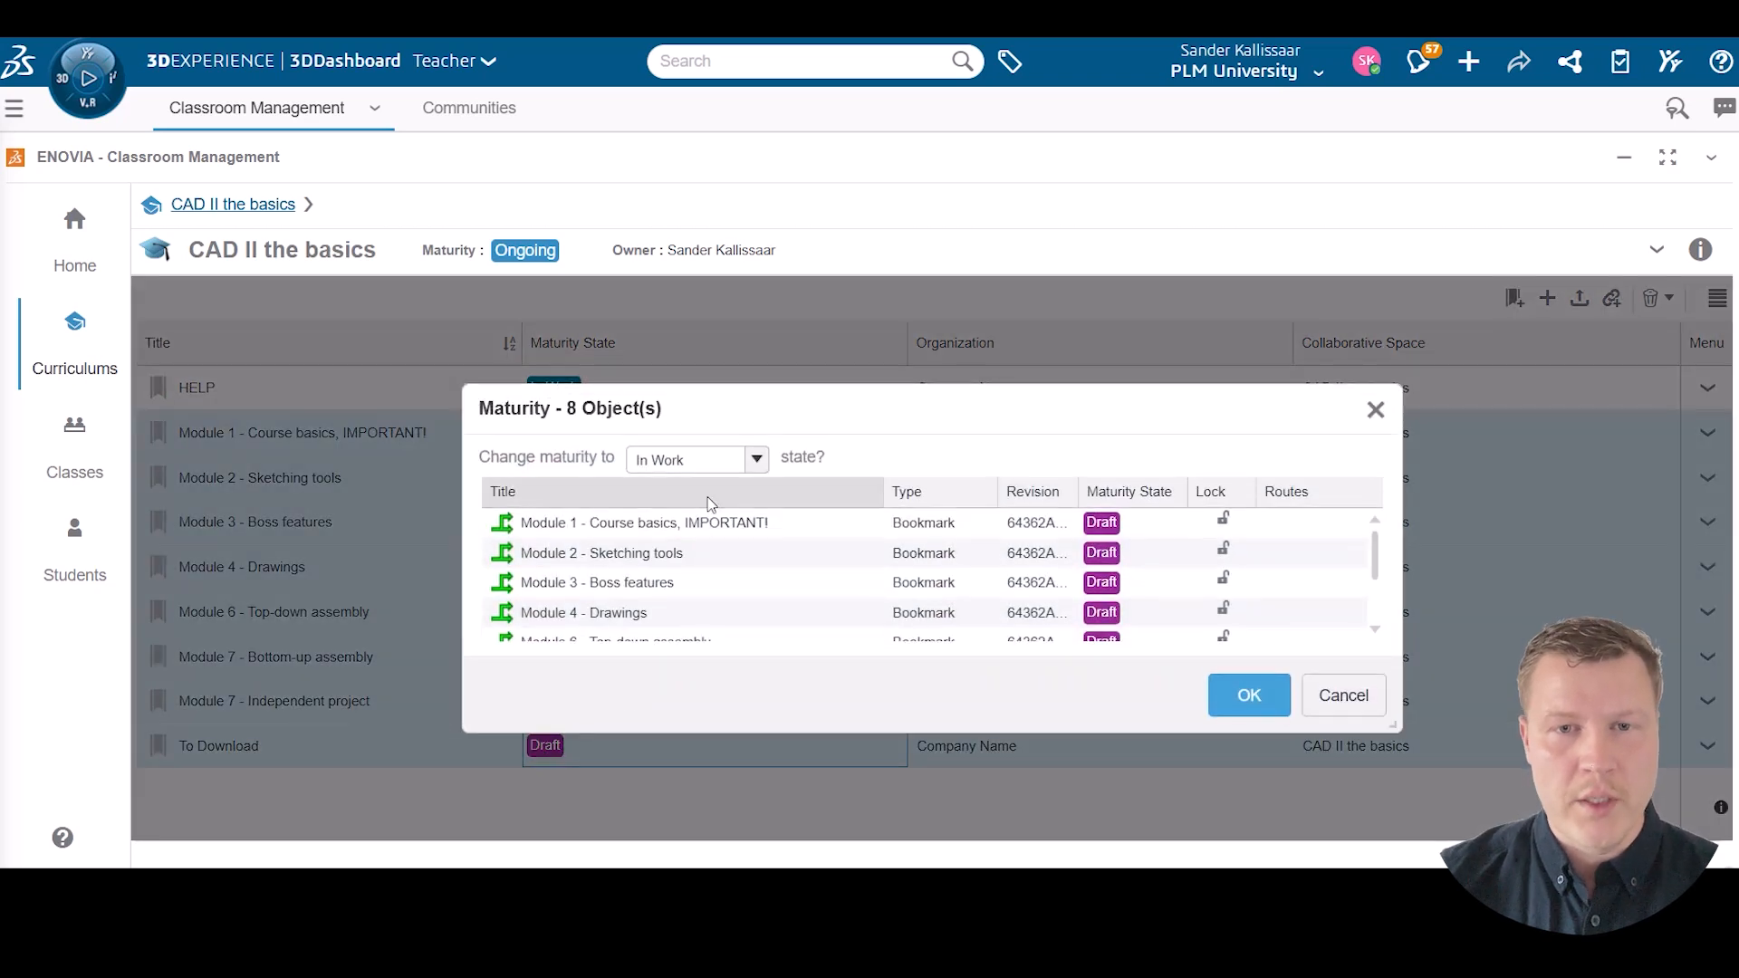
left_click_drag(1374, 555, 1374, 597)
left_click(1246, 694)
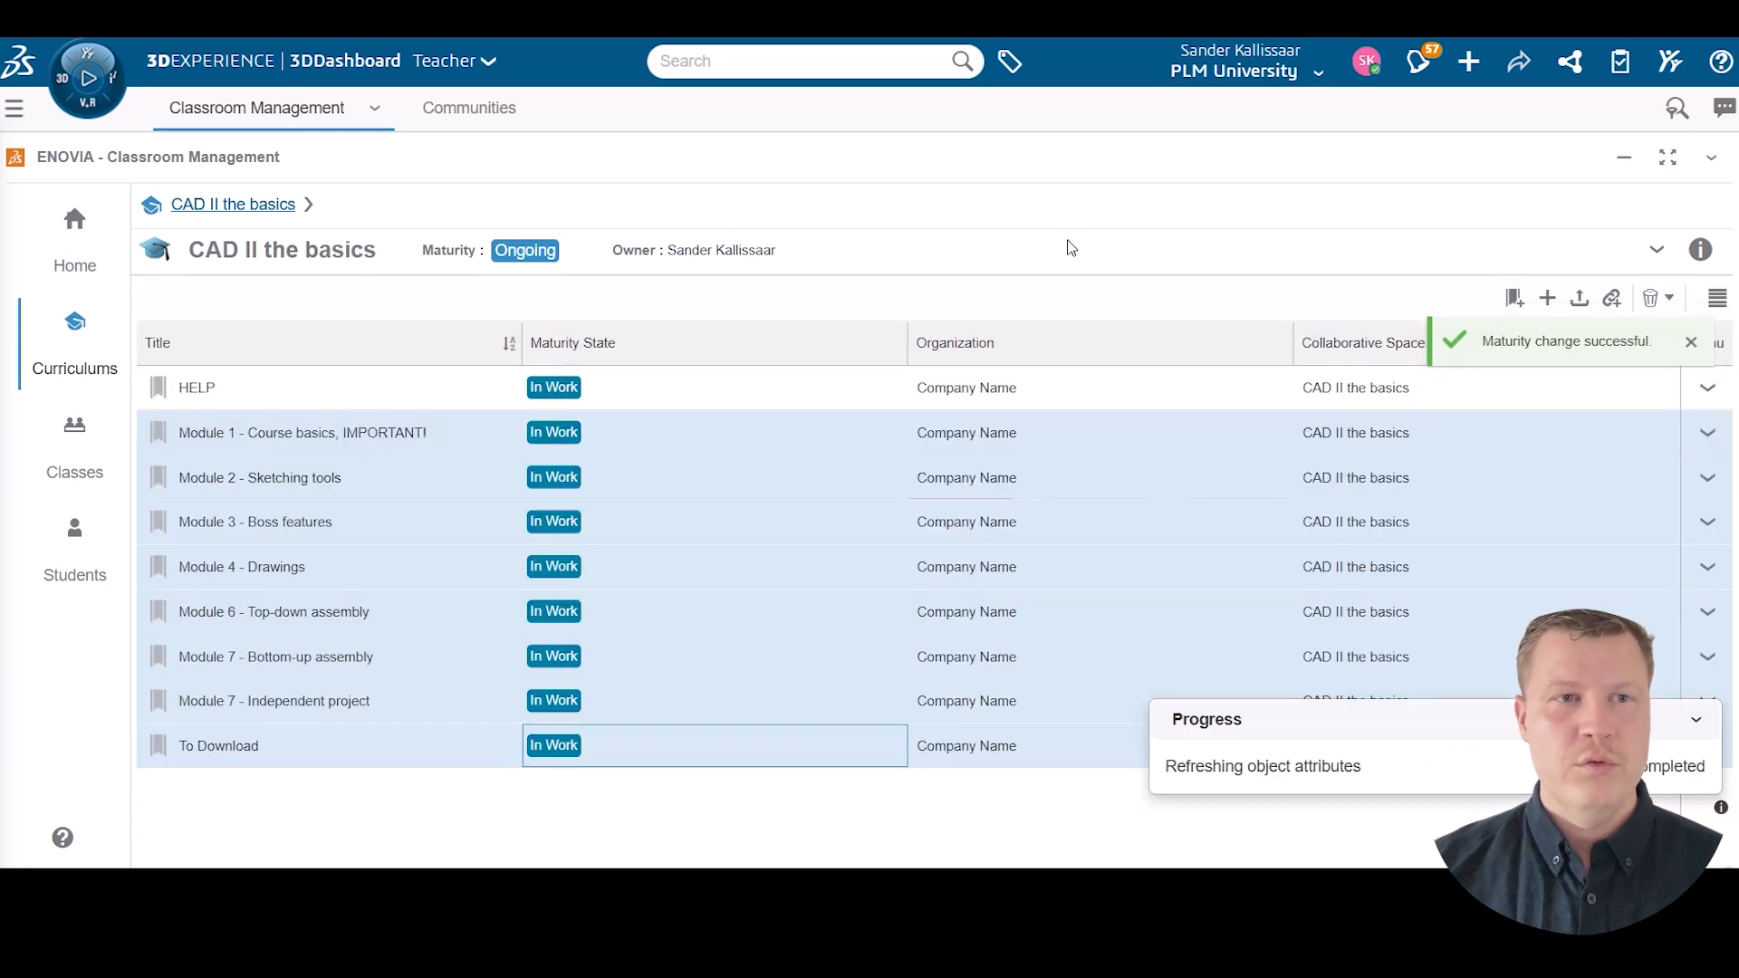
left_click(842, 826)
Return to the curriculum list and start a new curriculum named "CAD Expert".
left_click(75, 350)
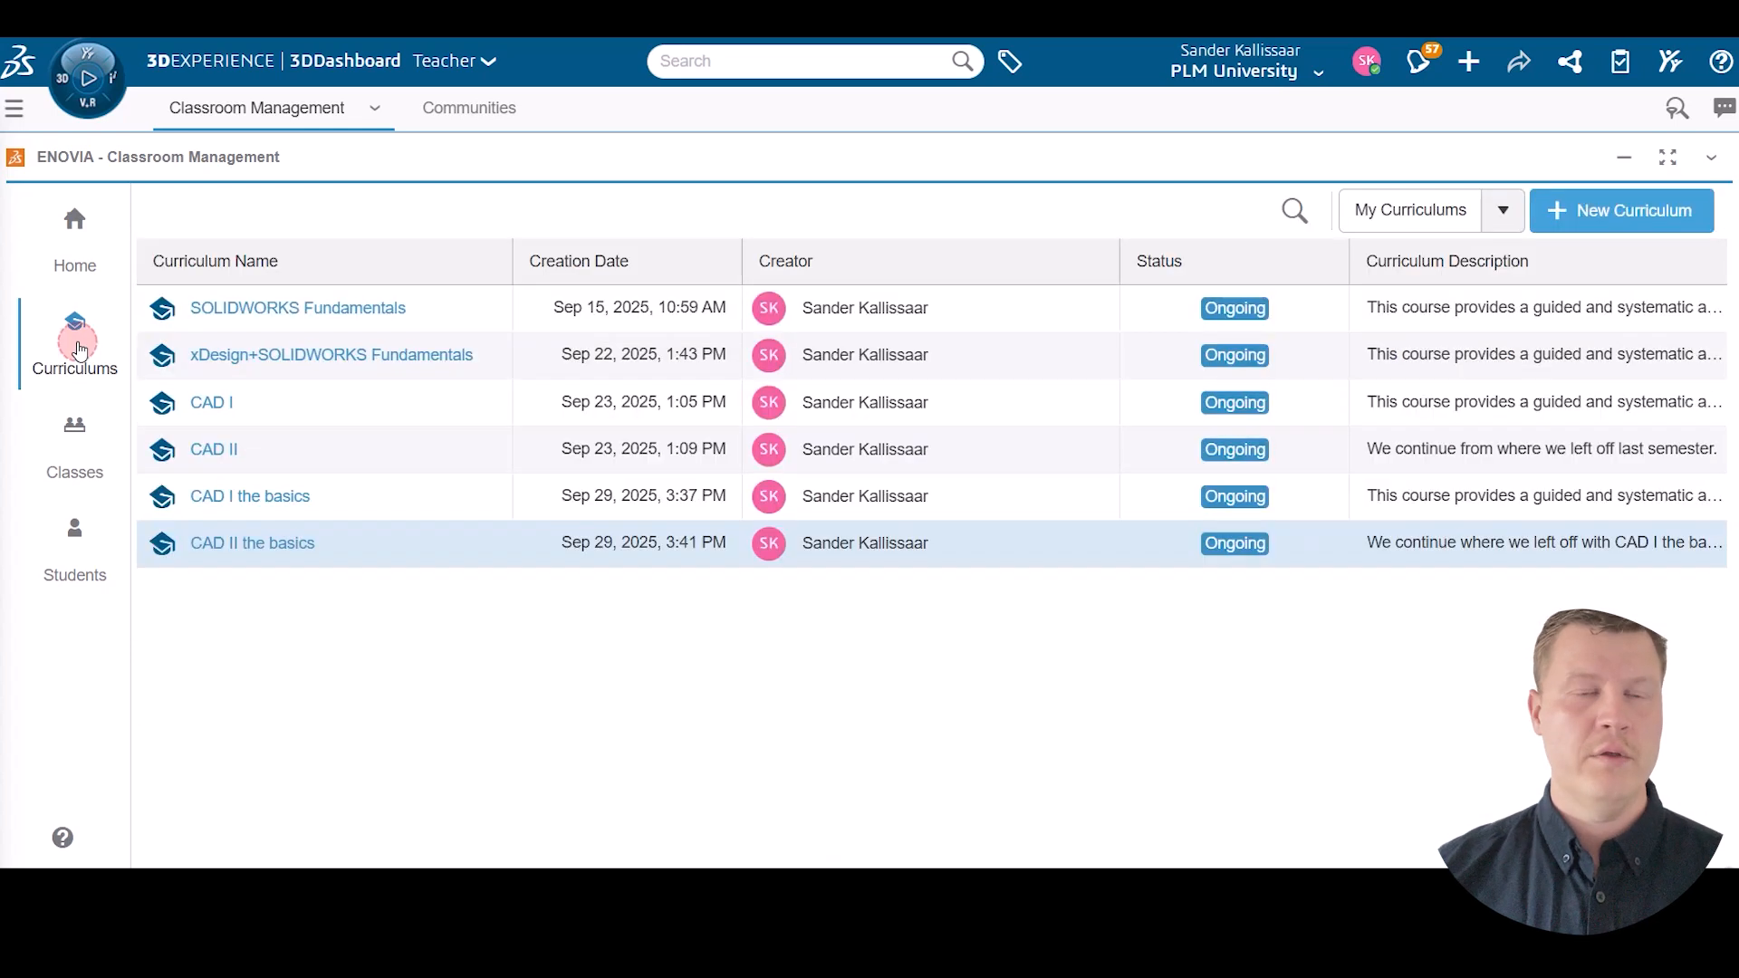
left_click(1616, 210)
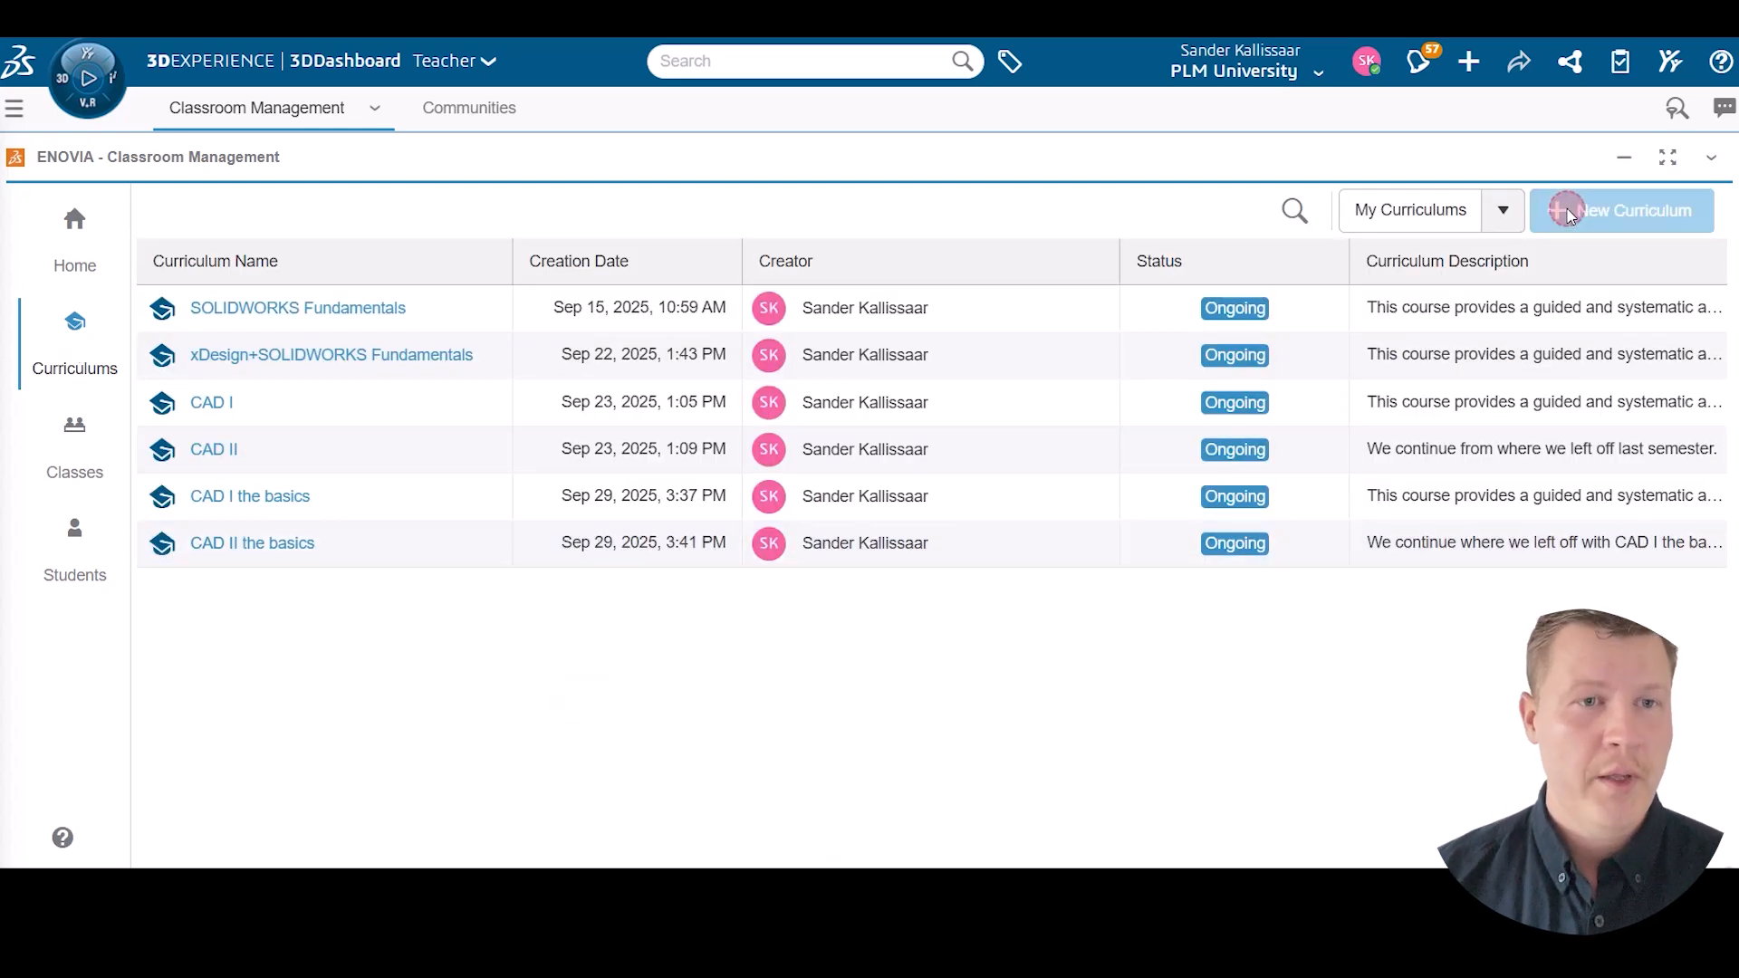
left_click(810, 354)
type("CAD Expert")
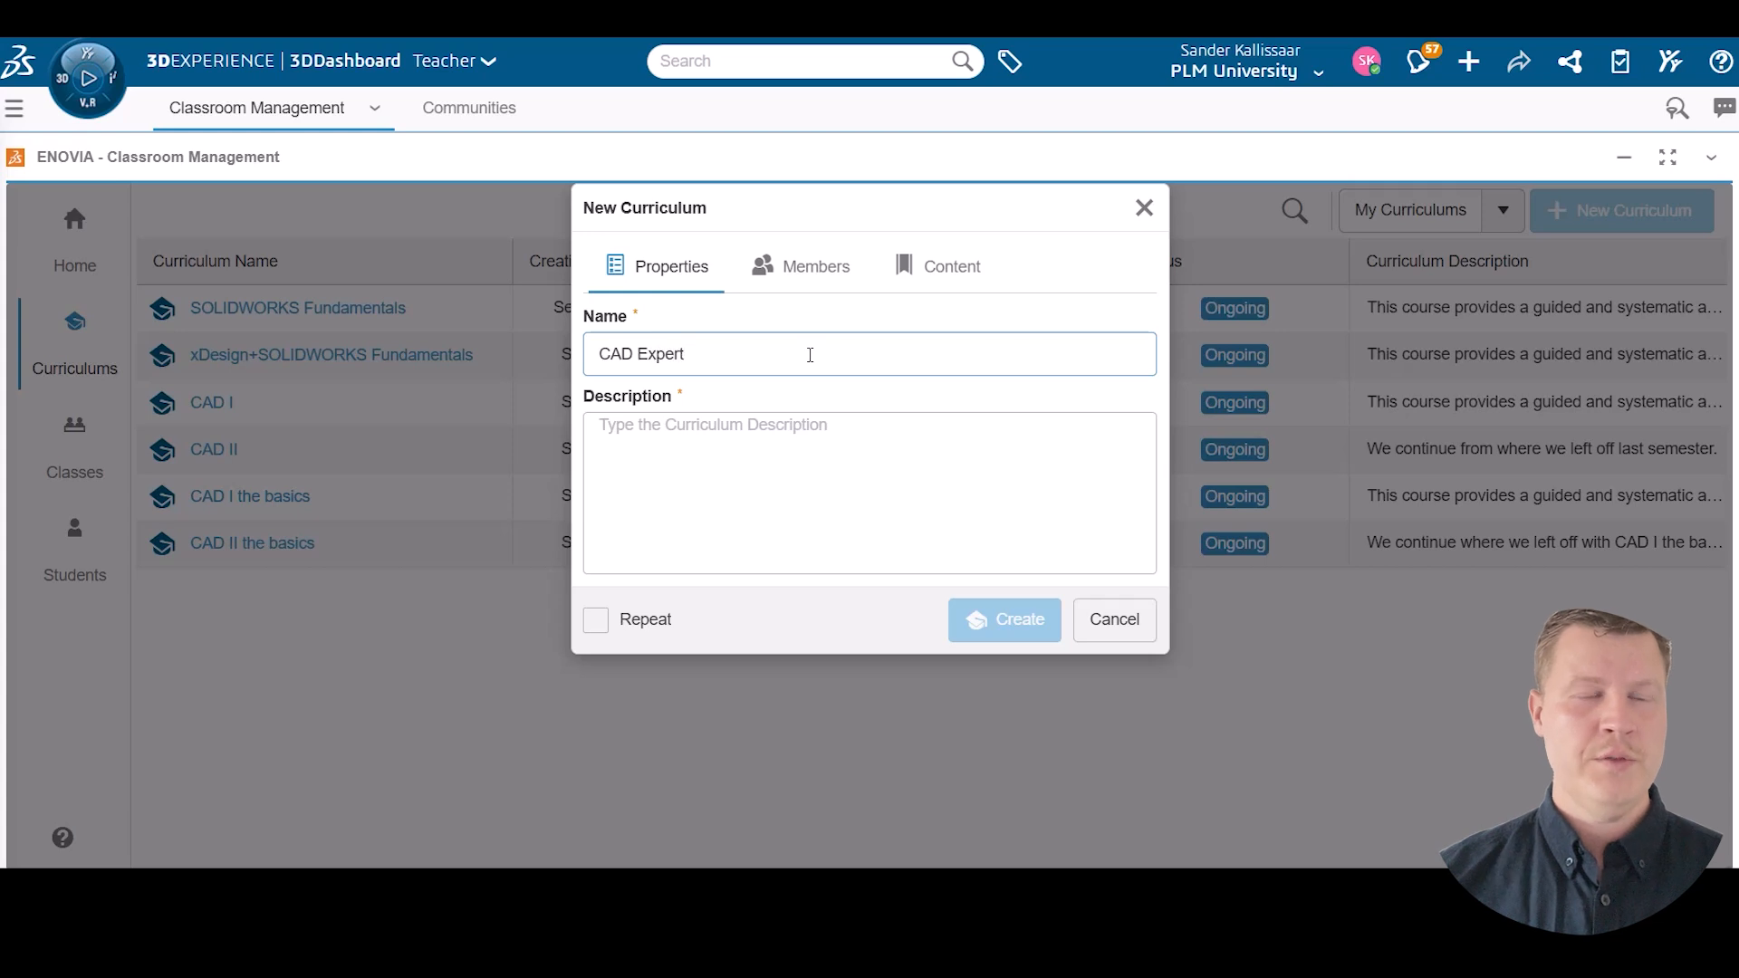
Enter the description "We can continue from where we left off with CAD II the basics. This is serious knowledge here. Be prepared for 3DEXPERIENCE, SOLIDWORKS and xApps.".
left_click(757, 454)
type("We ")
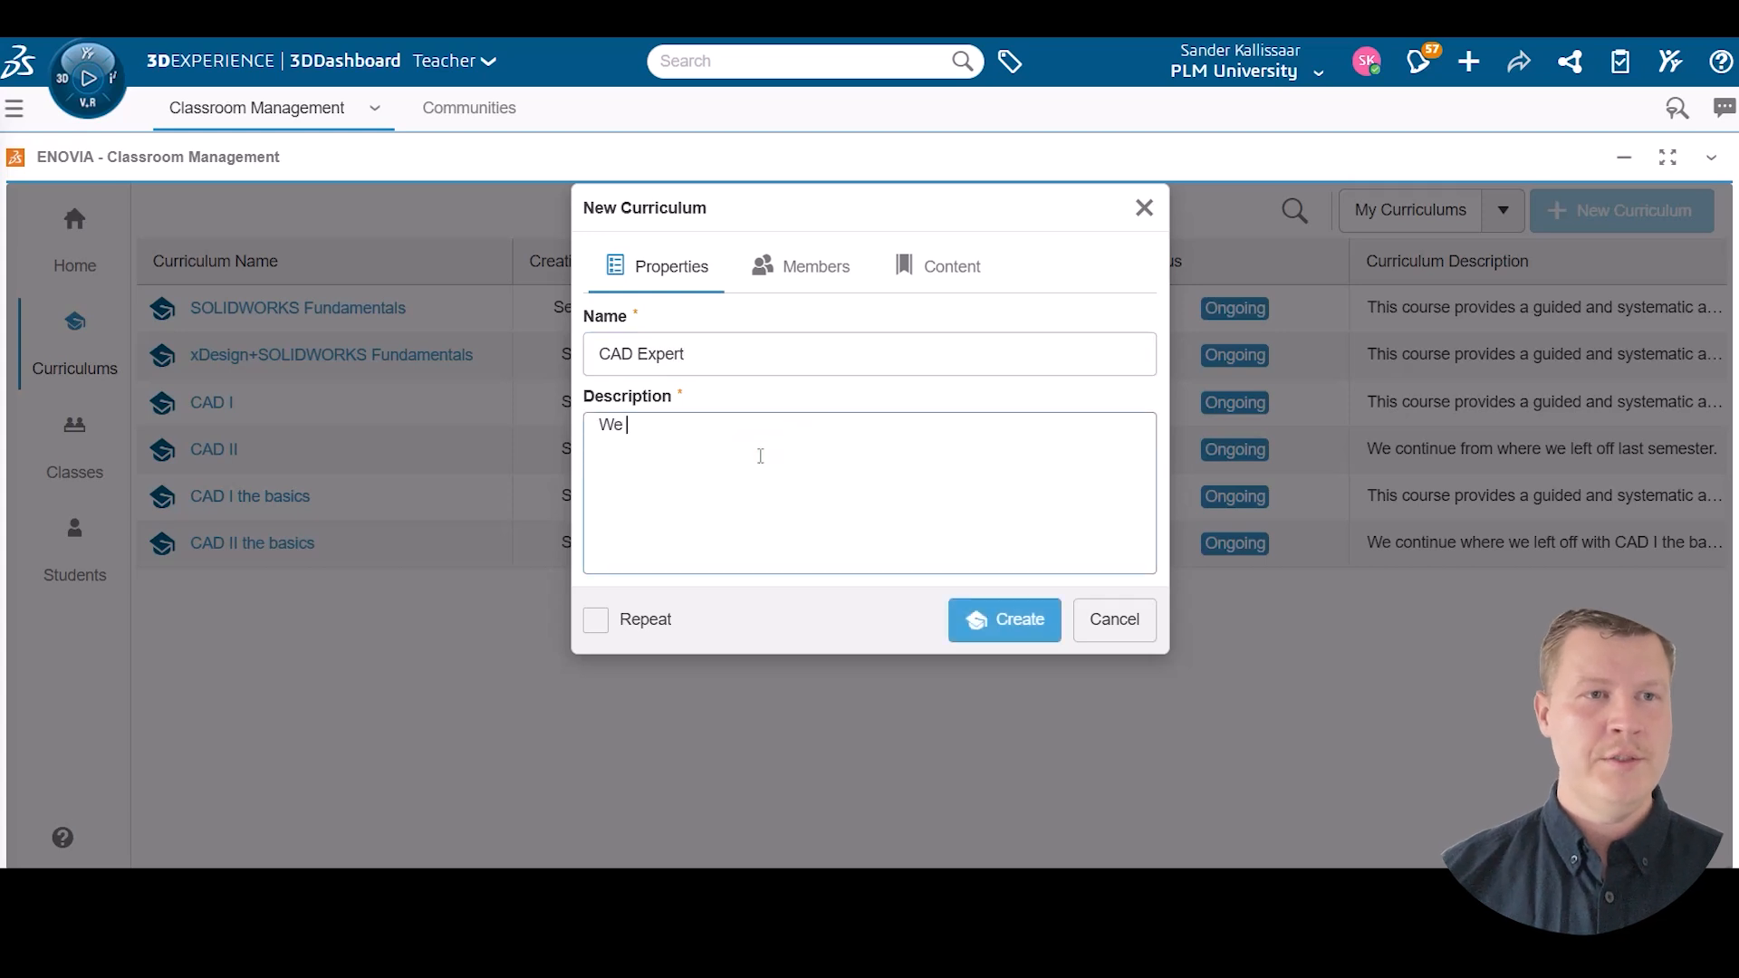
type("can continue from where we left off with CAD II the basics. This is serious knowledge here. Be prepared for 3DEXPERIENCE, SOLIDWORKS and ")
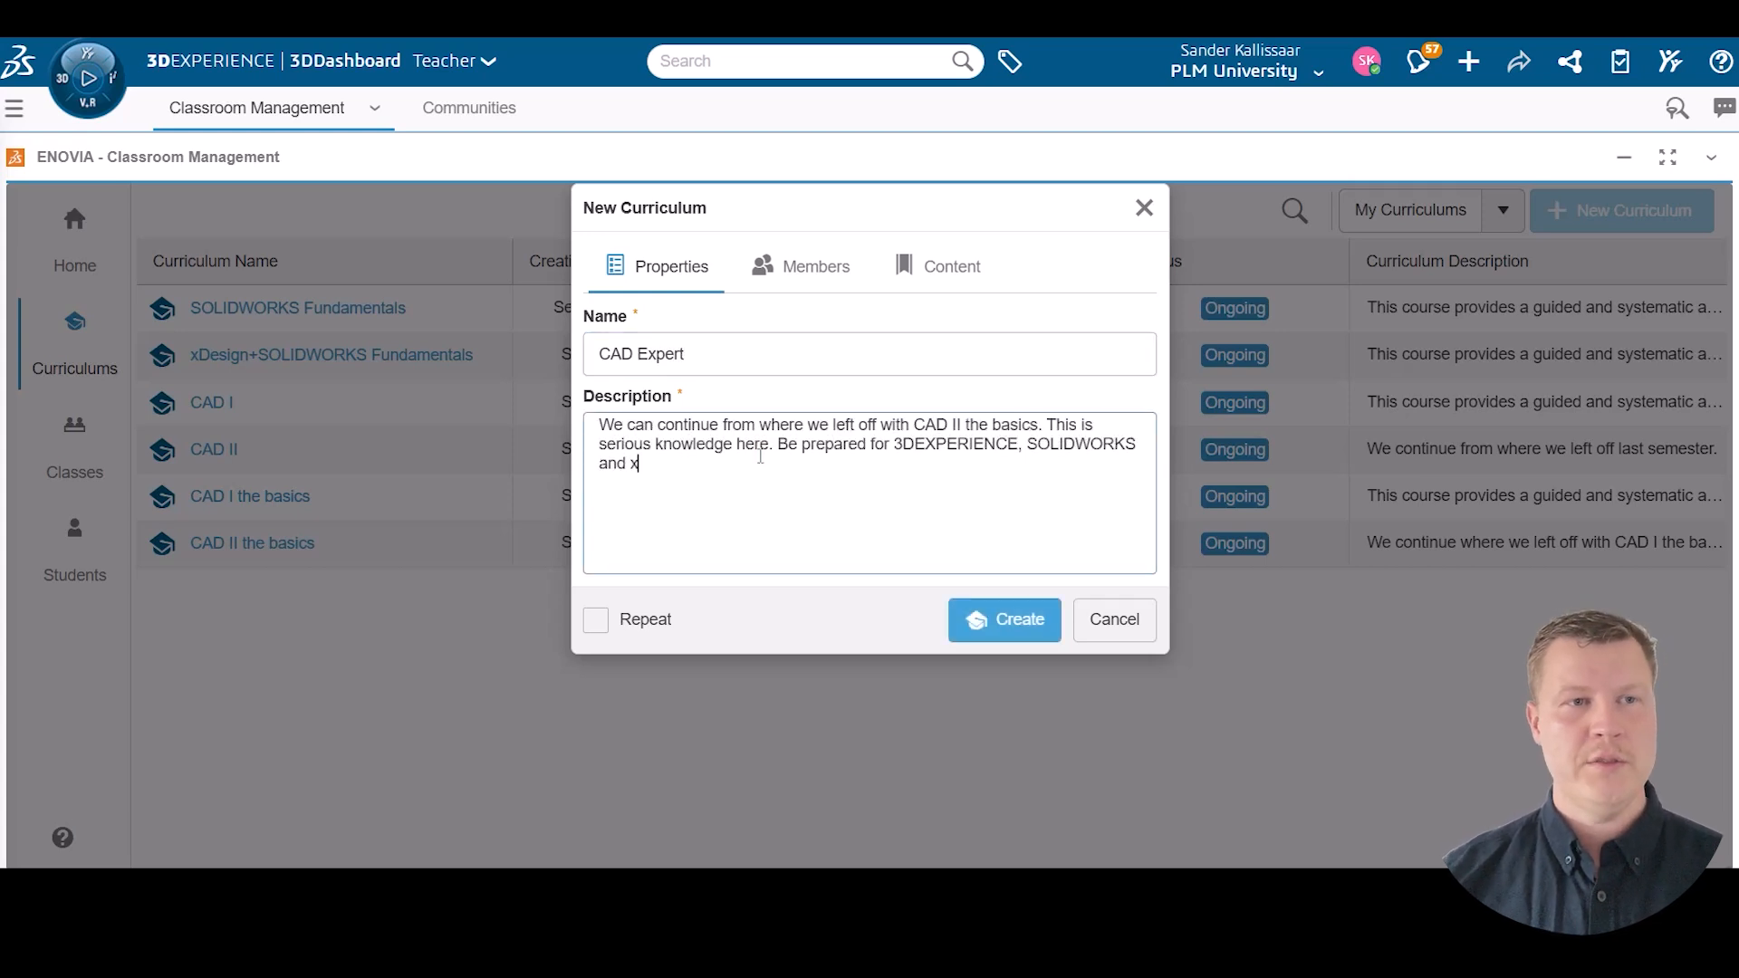
type("x")
key("Caps_Lock")
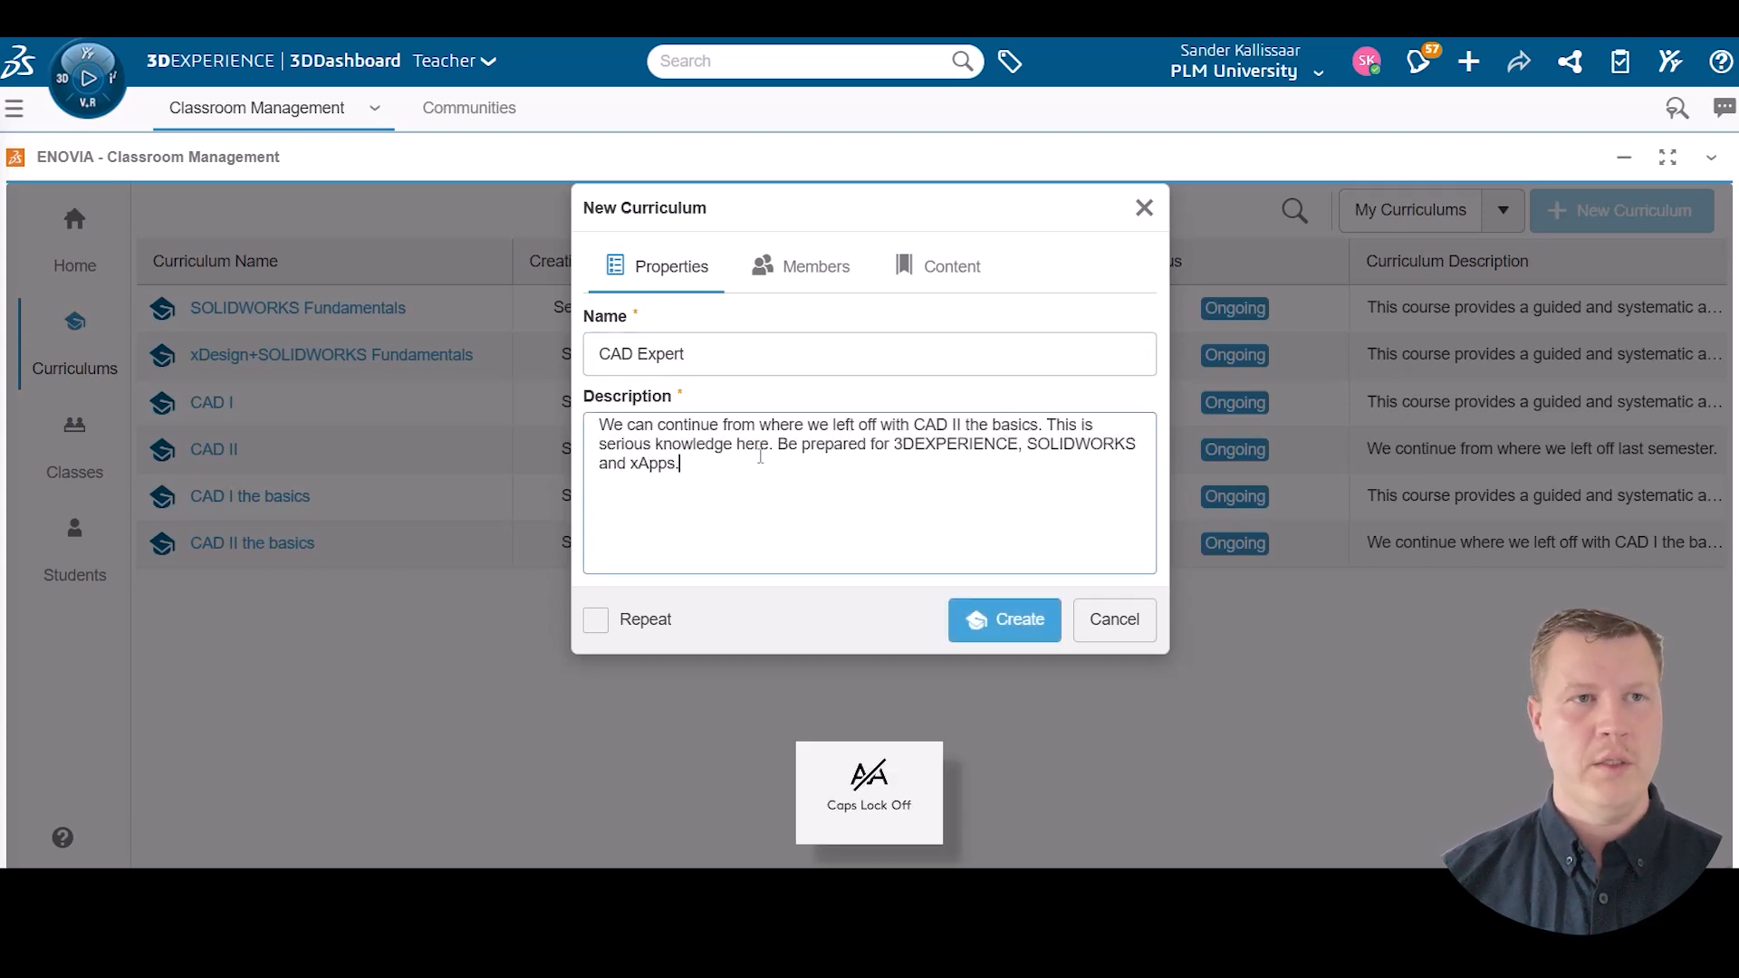
Add a colleague as a second author of the CAD Expert curriculum.
left_click(842, 261)
left_click(939, 353)
type("joak")
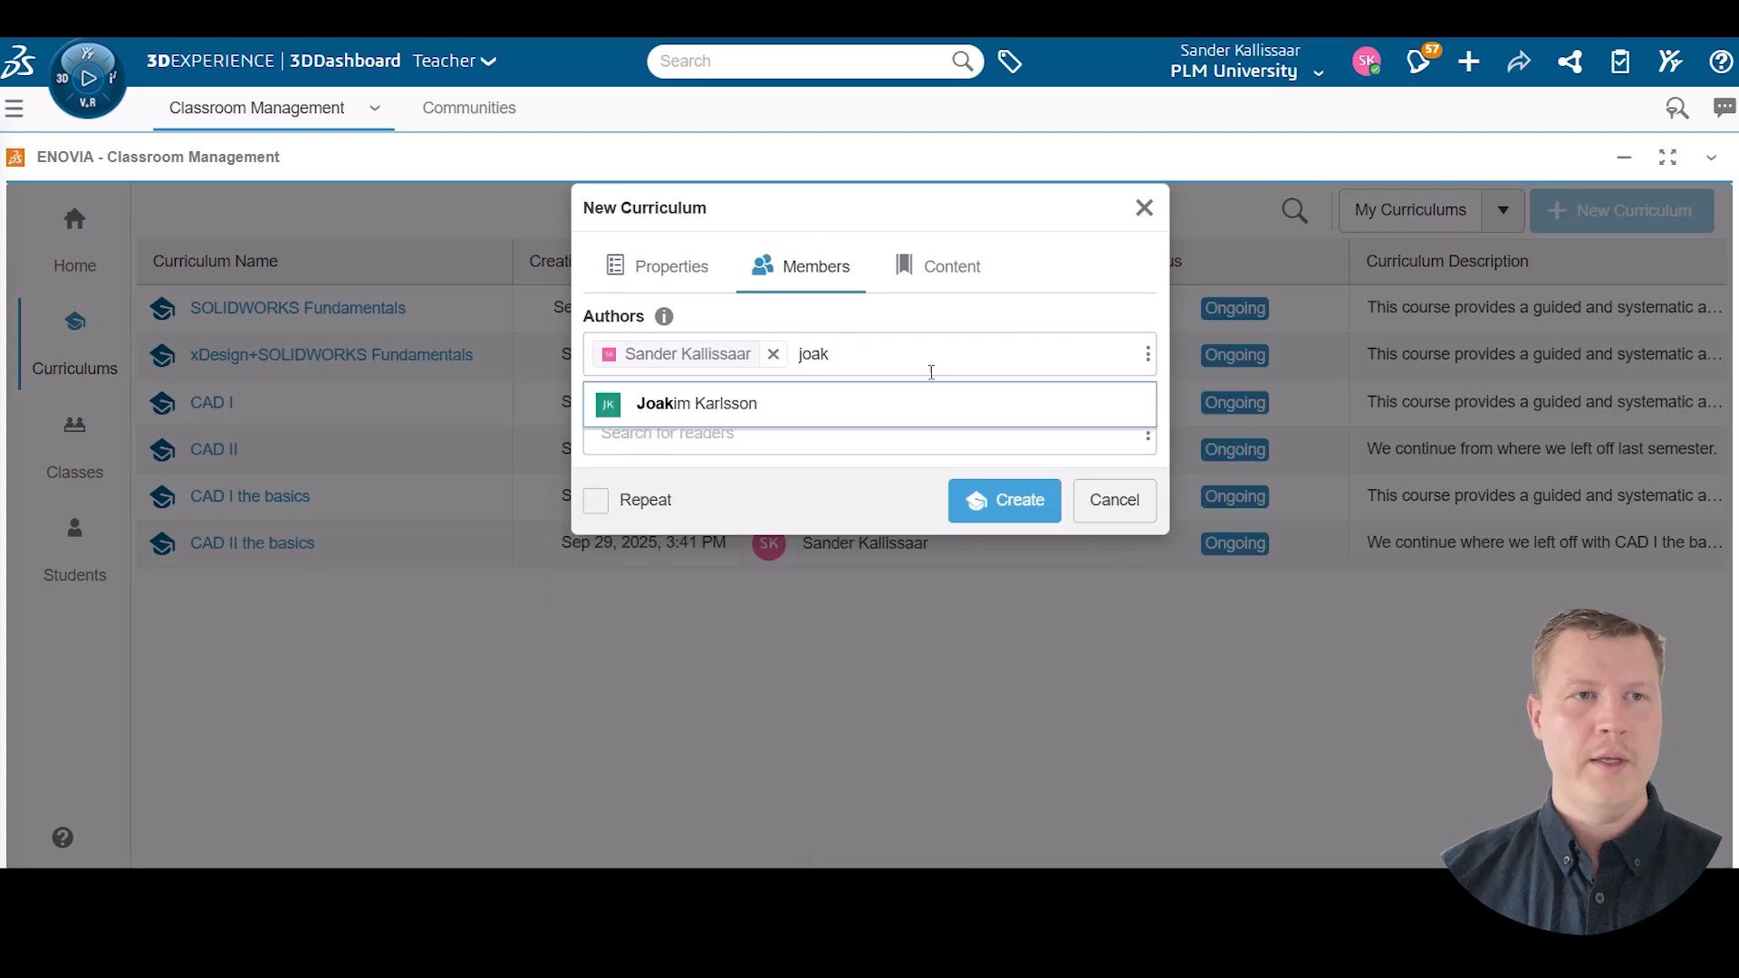
left_click(819, 395)
Create the CAD Expert curriculum with content duplicated from the existing xDesign+SOLIDWORKS Fundamentals curriculum.
left_click(905, 266)
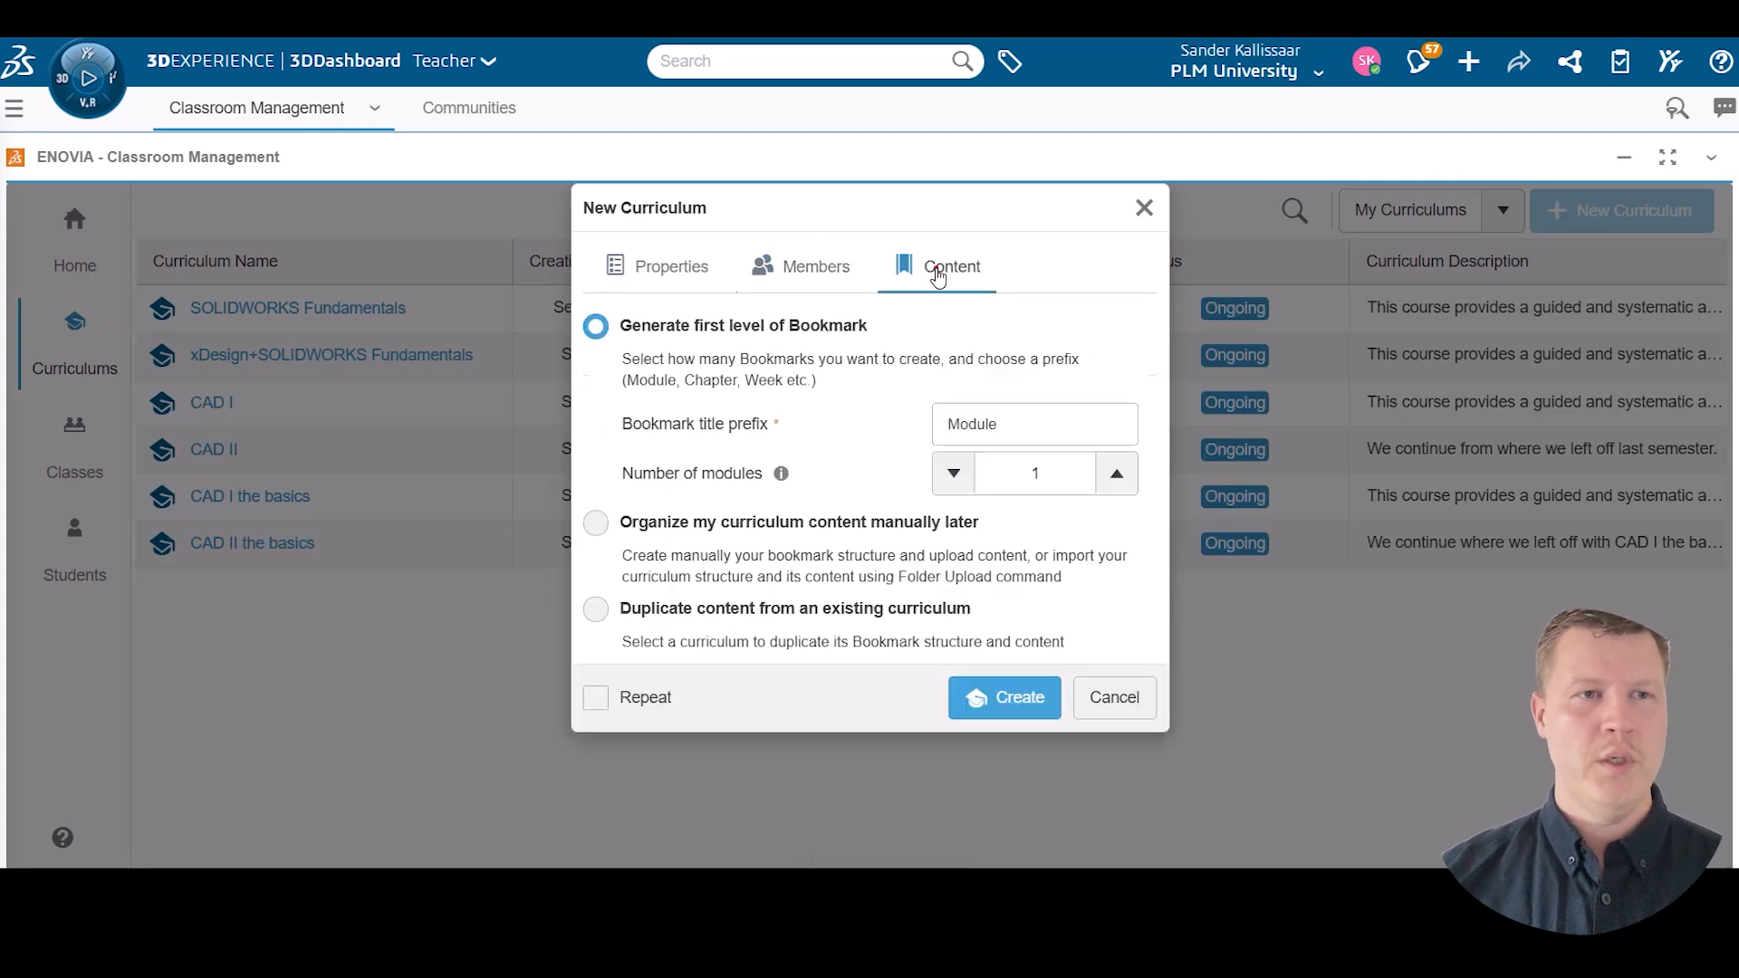
left_click(660, 614)
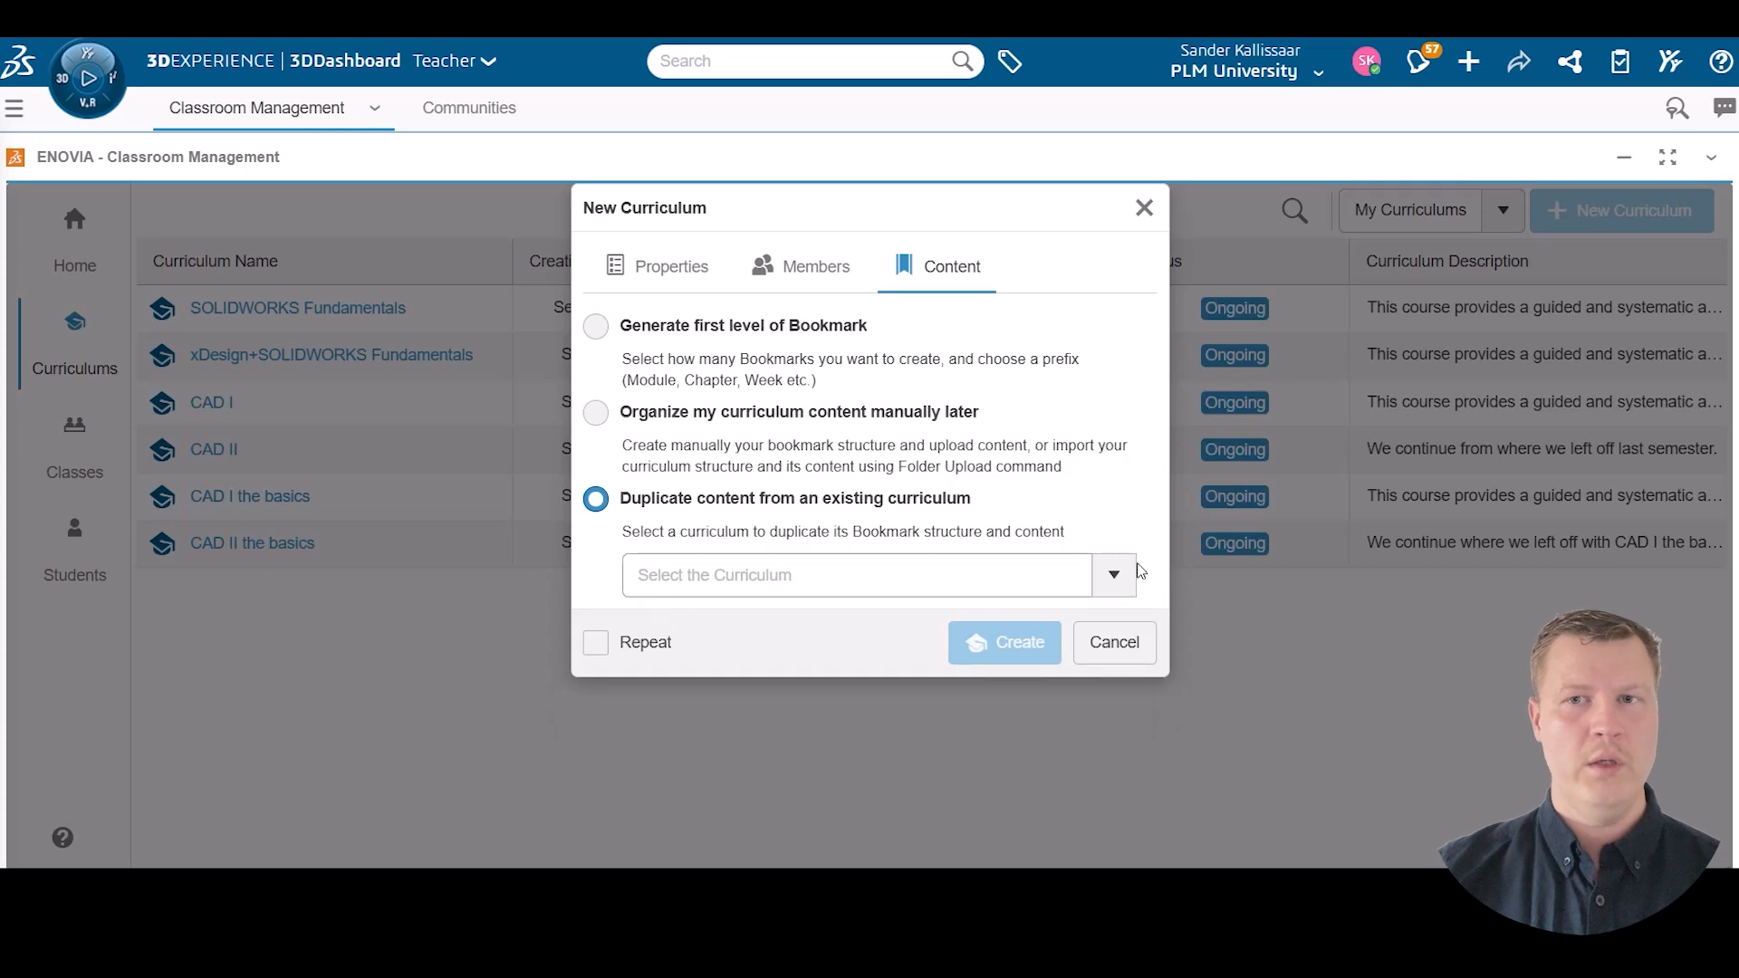
left_click(1113, 561)
left_click(900, 754)
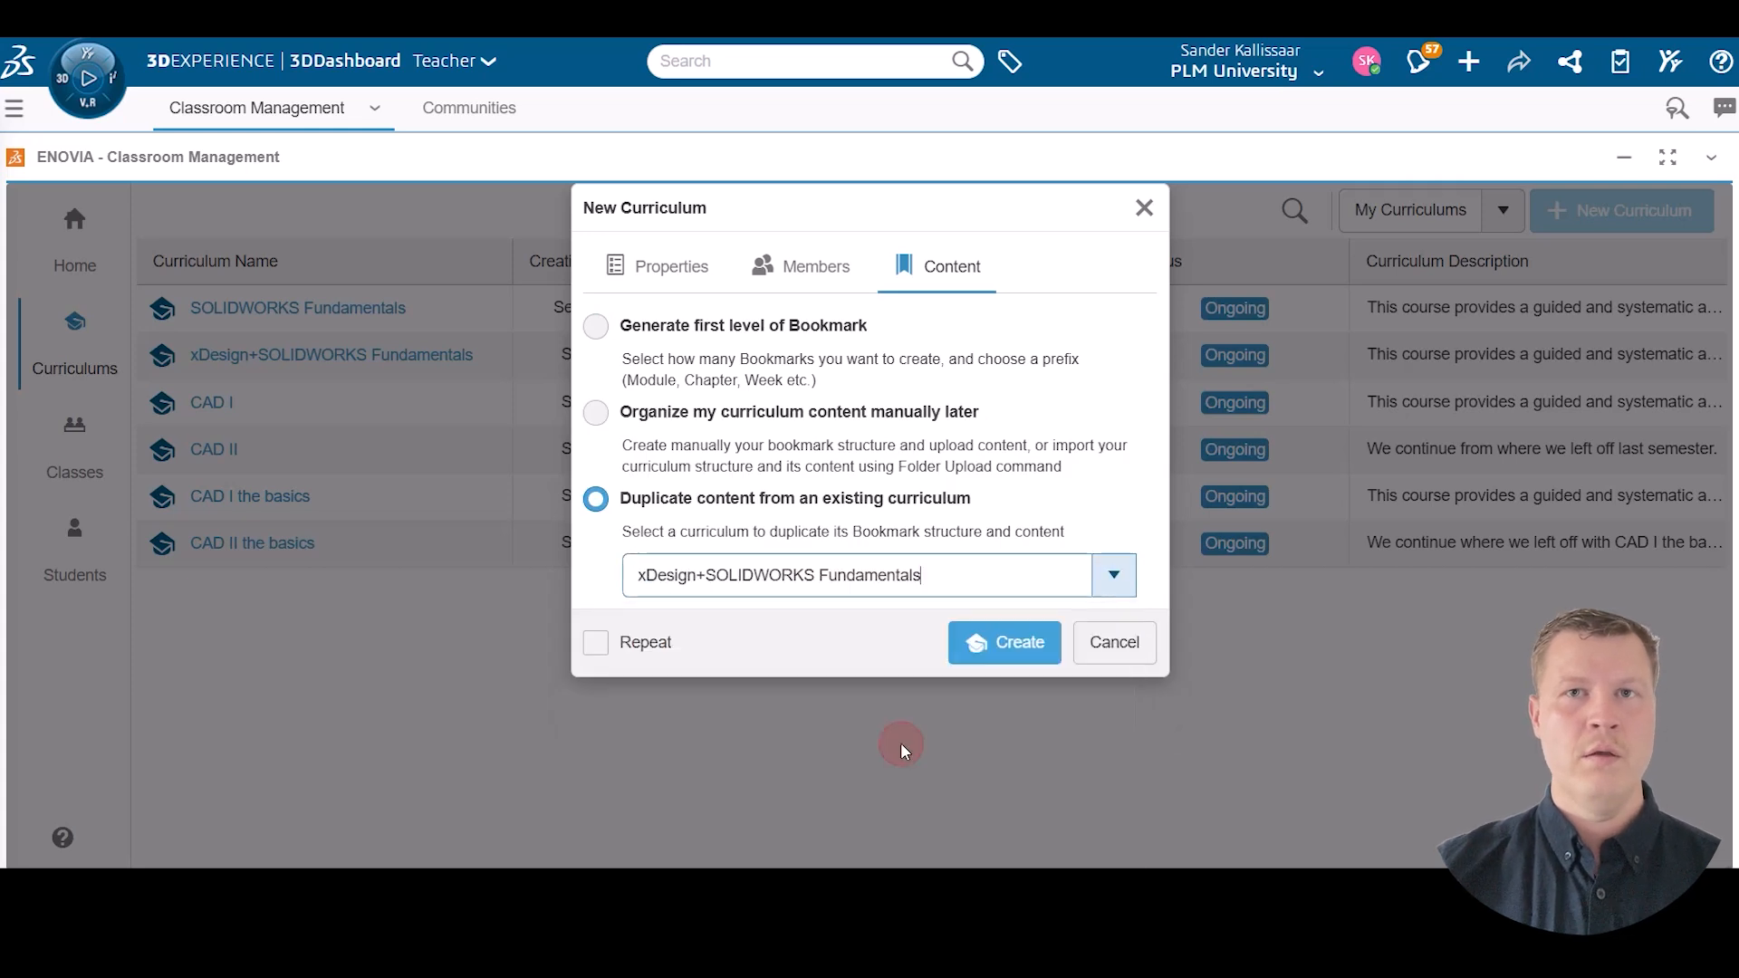
left_click(1028, 652)
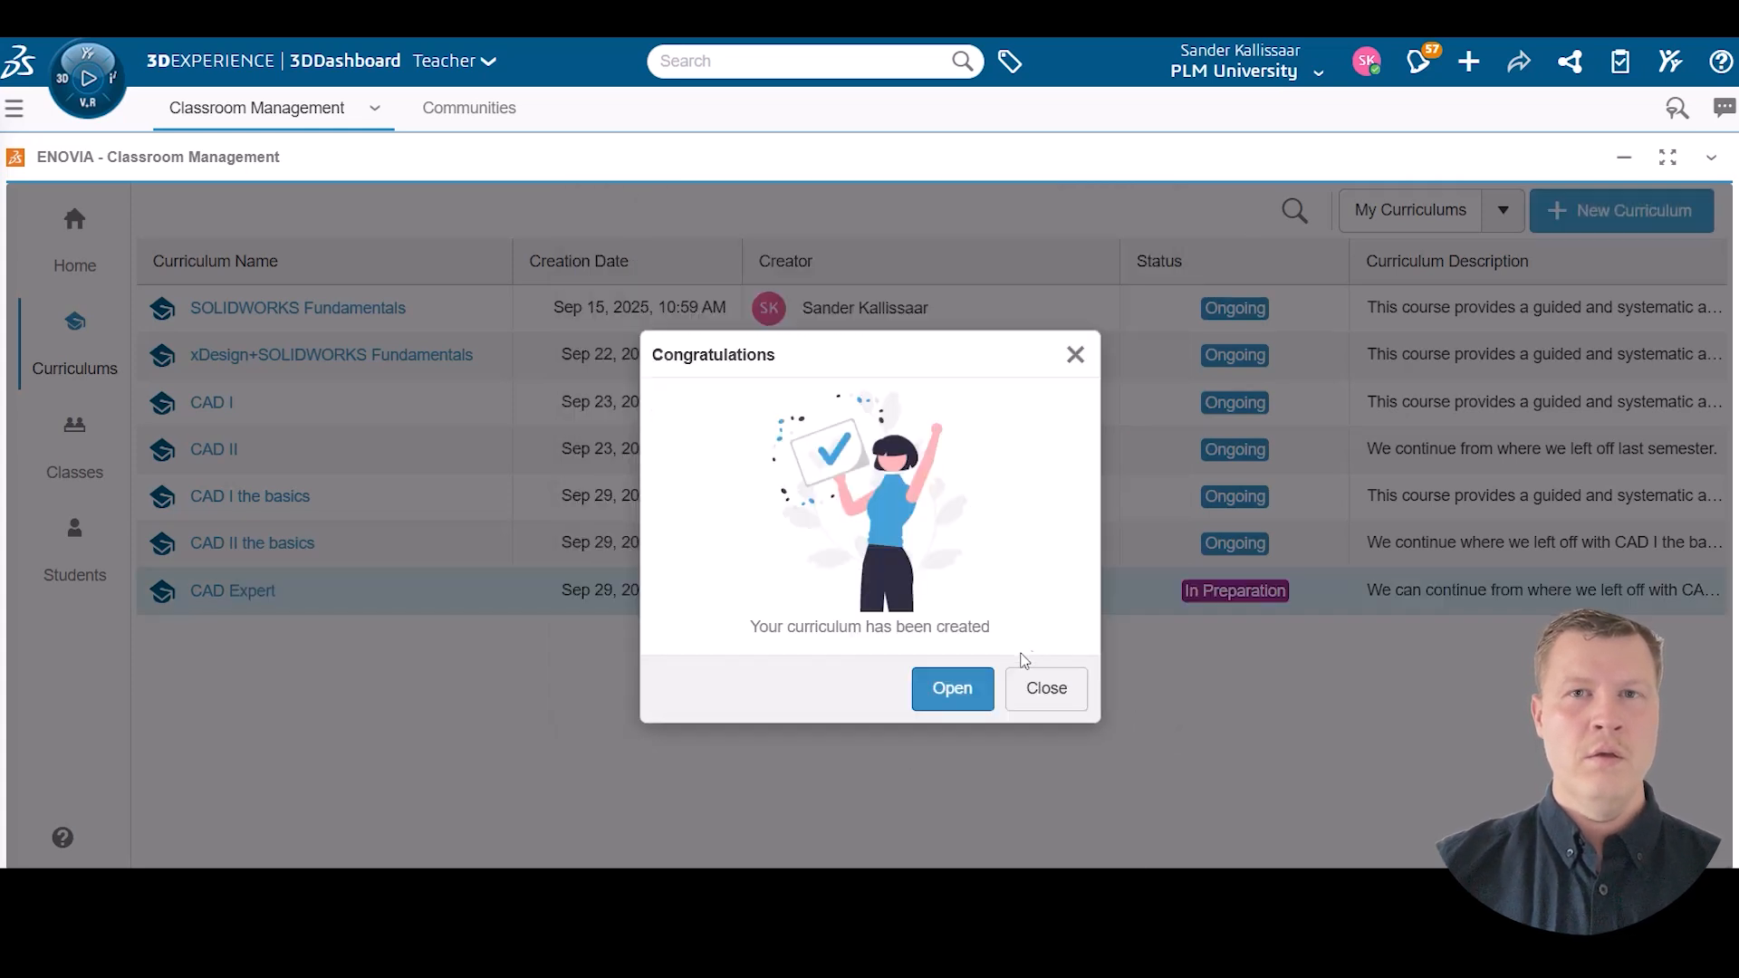
Open the CAD Expert curriculum and look at the contents of its Module 3 - Boss features bookmark.
left_click(951, 691)
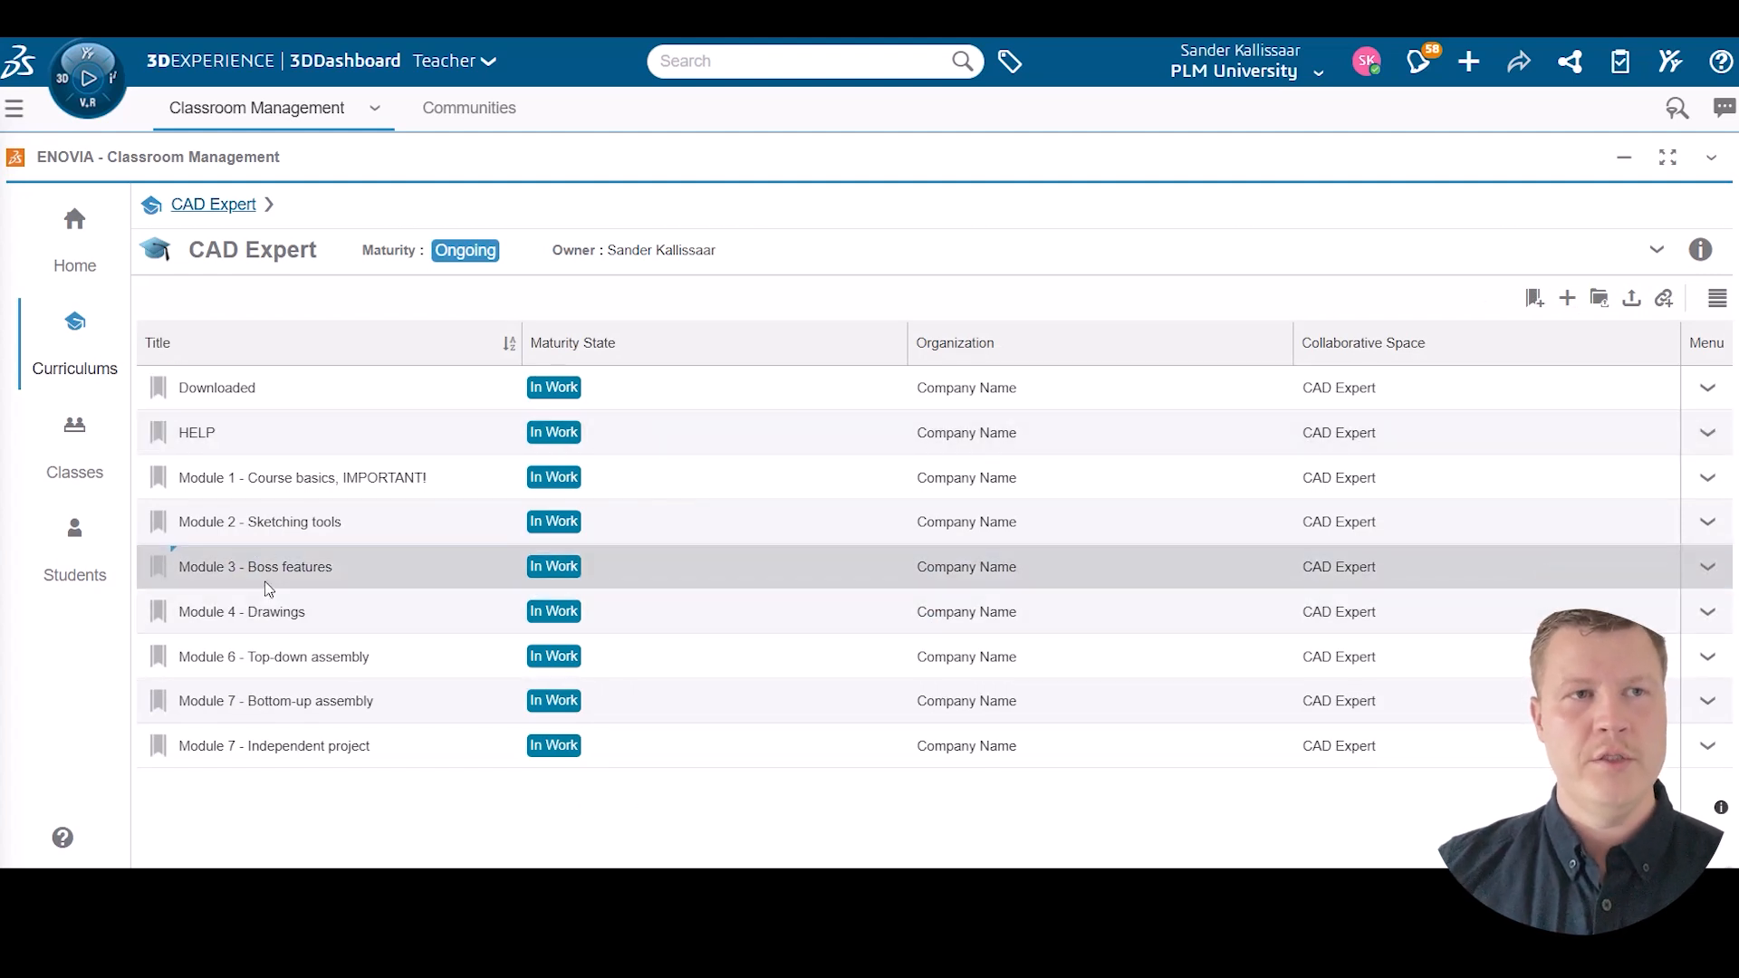
left_click(265, 580)
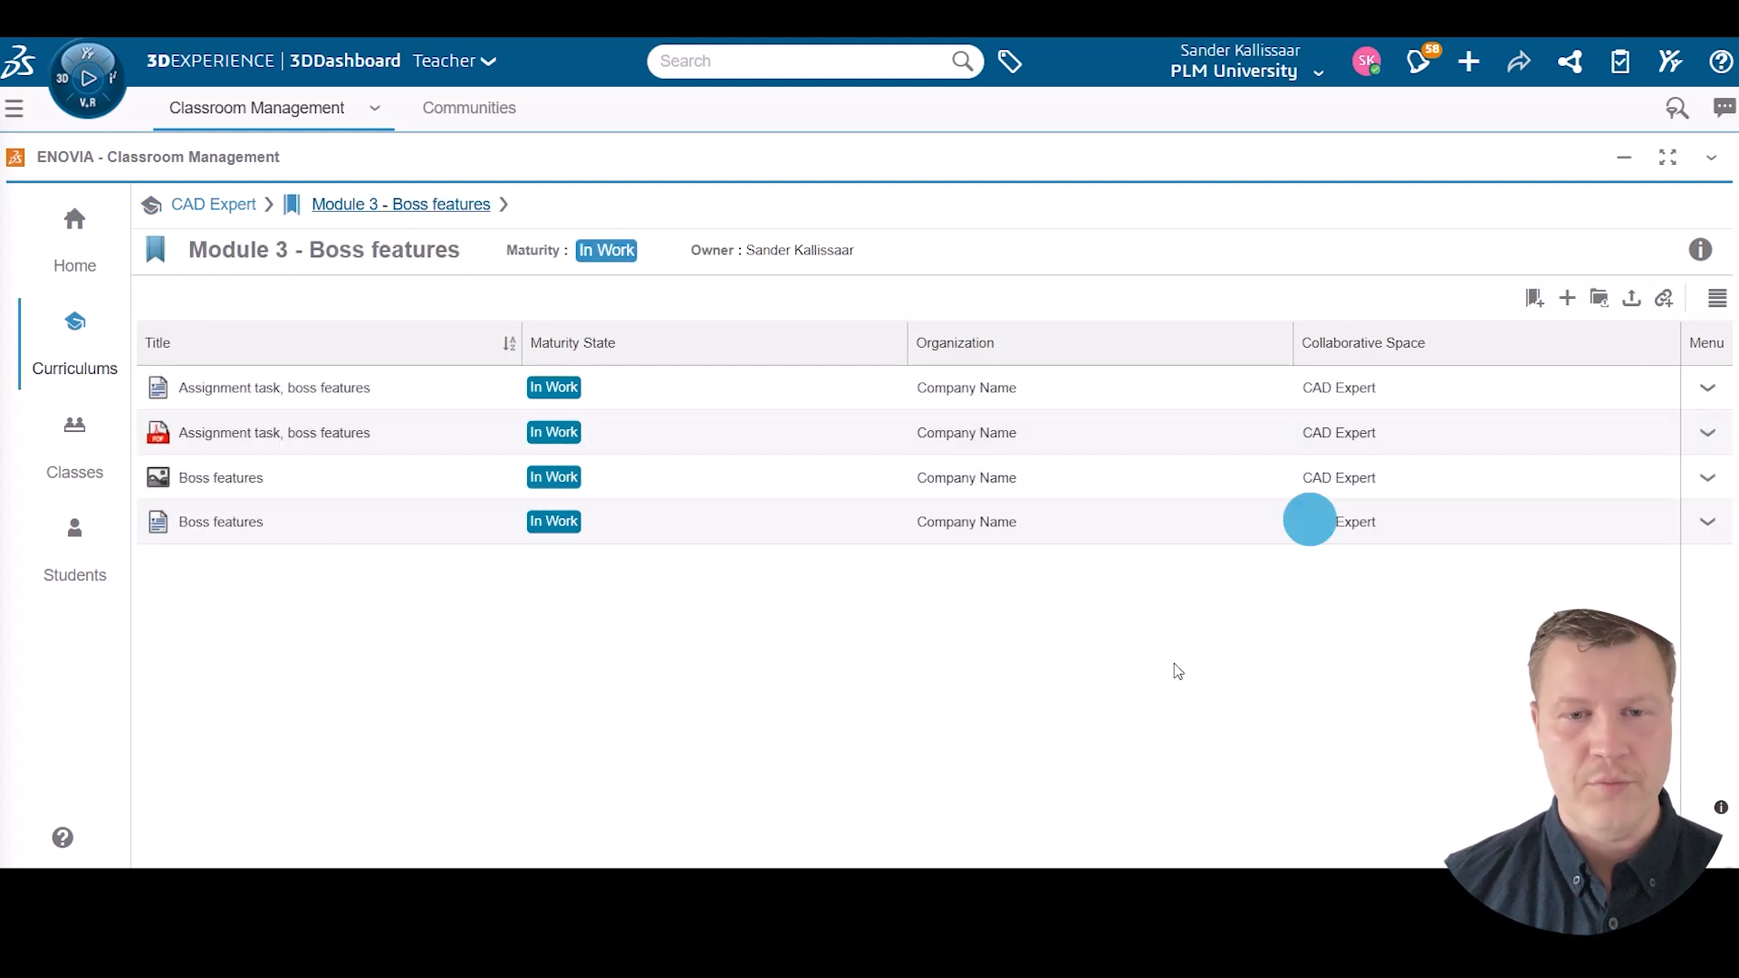